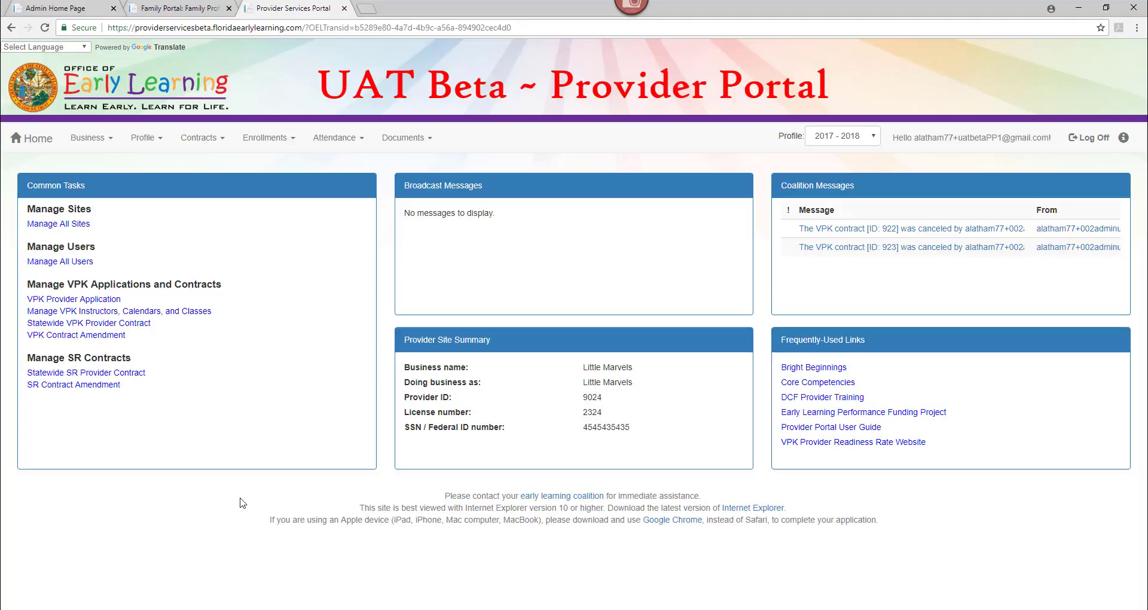
Open the Request/Change Enrollment page for VPK enrollments
click(267, 143)
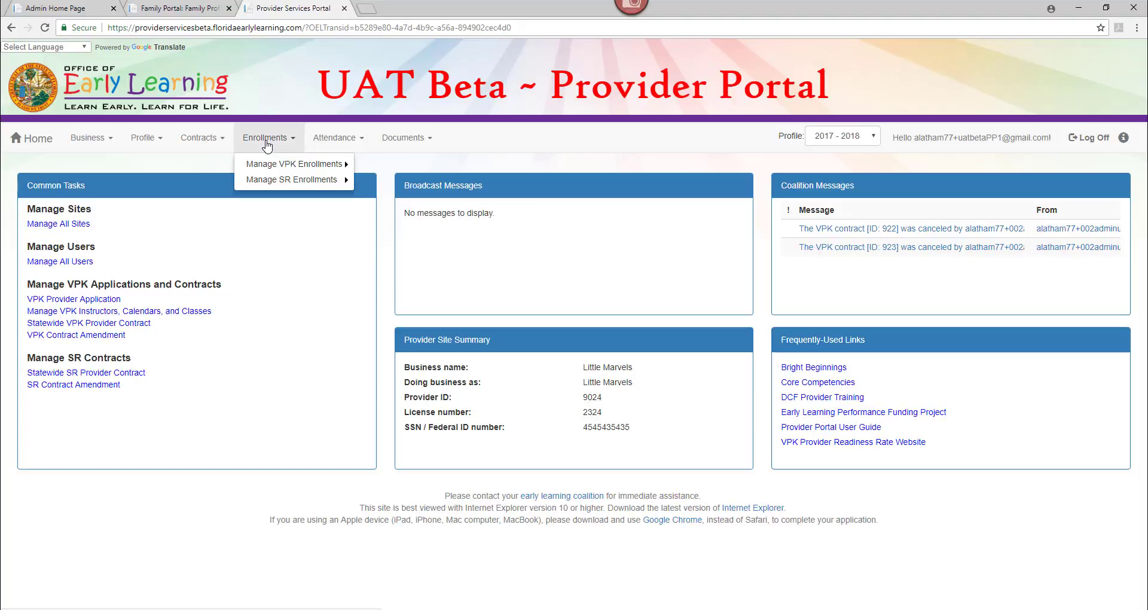
mouse_move(271, 169)
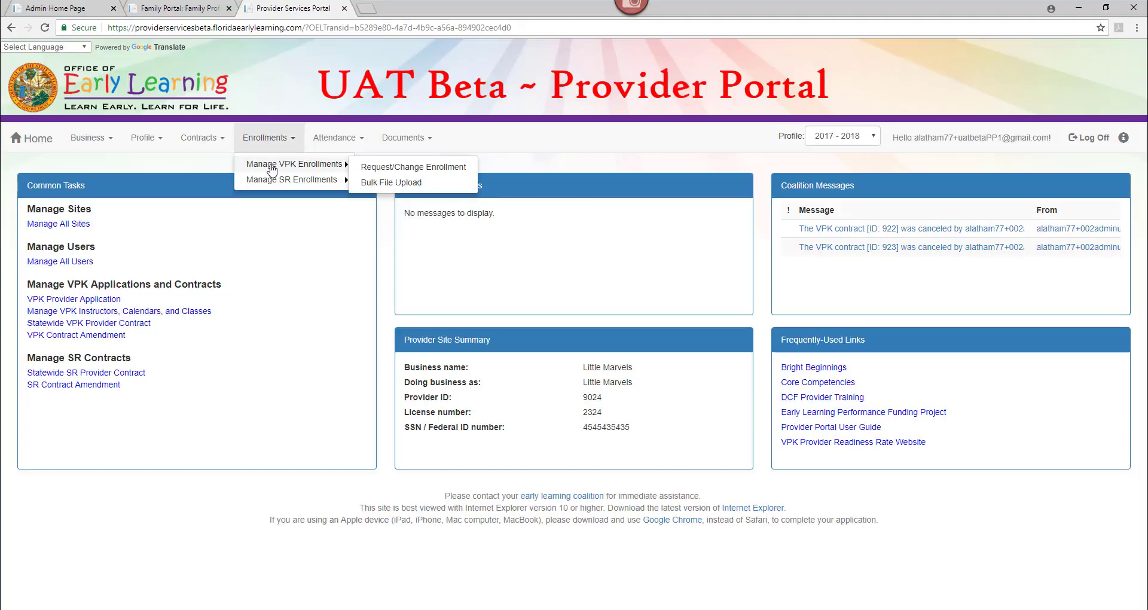
click(363, 171)
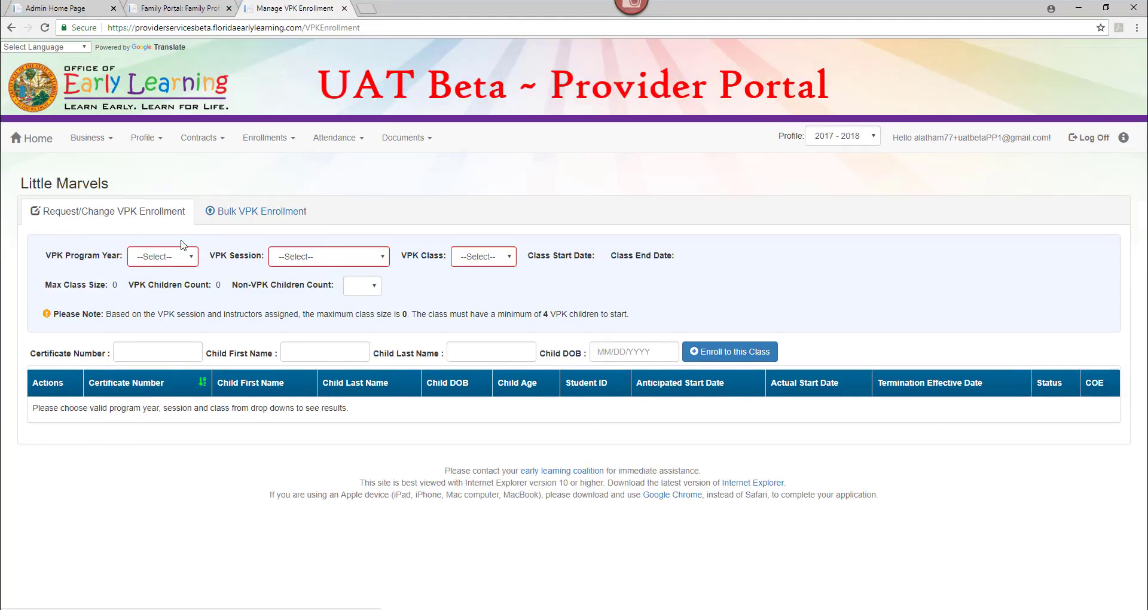
Show the enrollments for program year 2018-2019, session School-year (540 hours) and class AF18 - X-Men
click(172, 262)
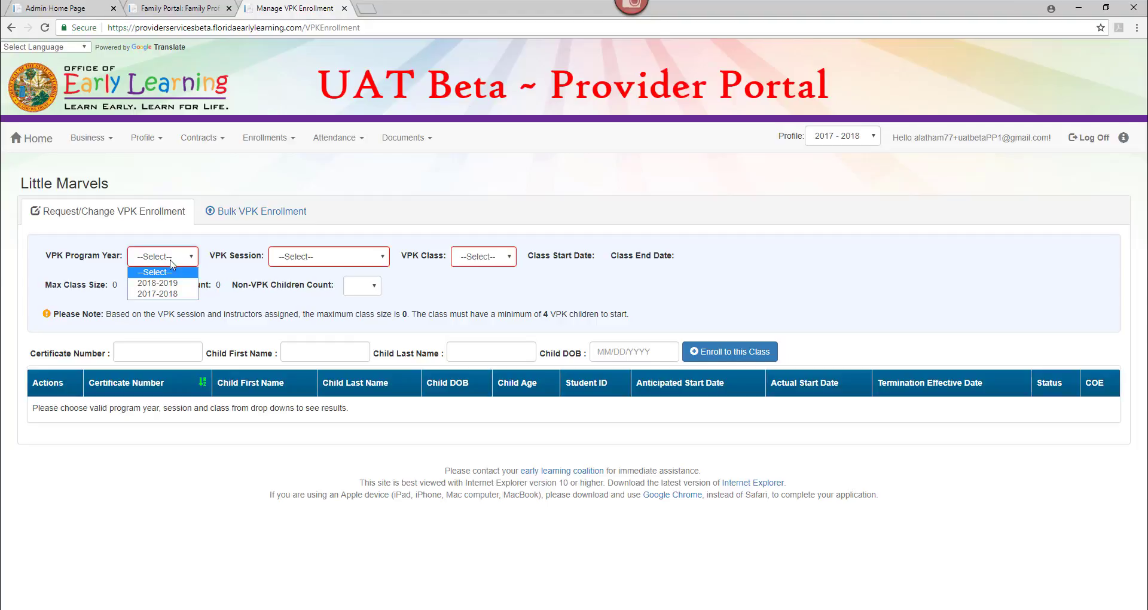
click(171, 283)
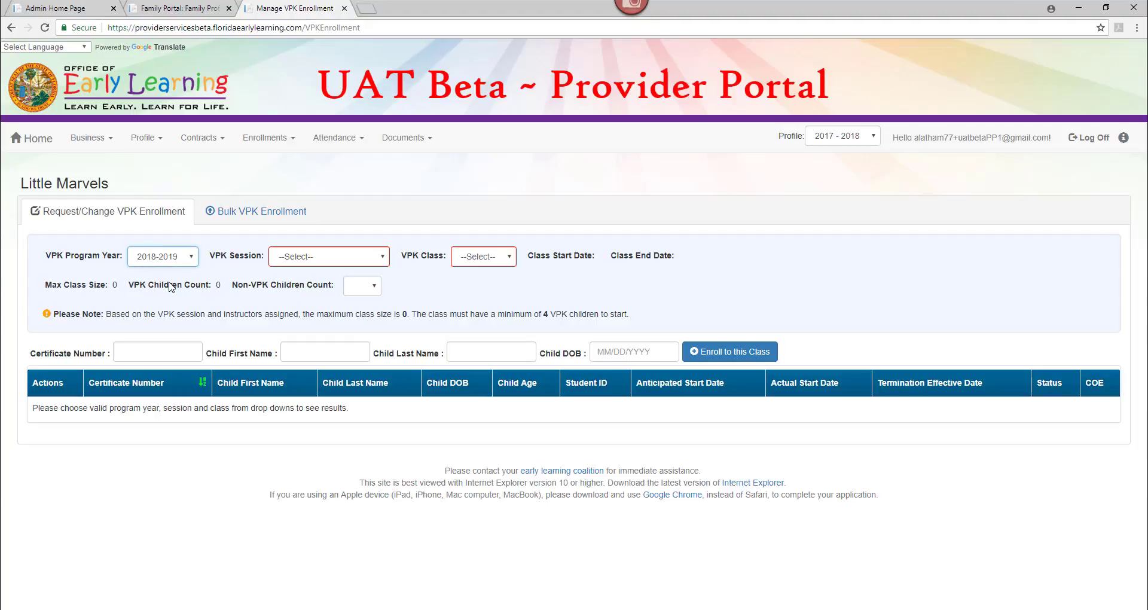
click(294, 261)
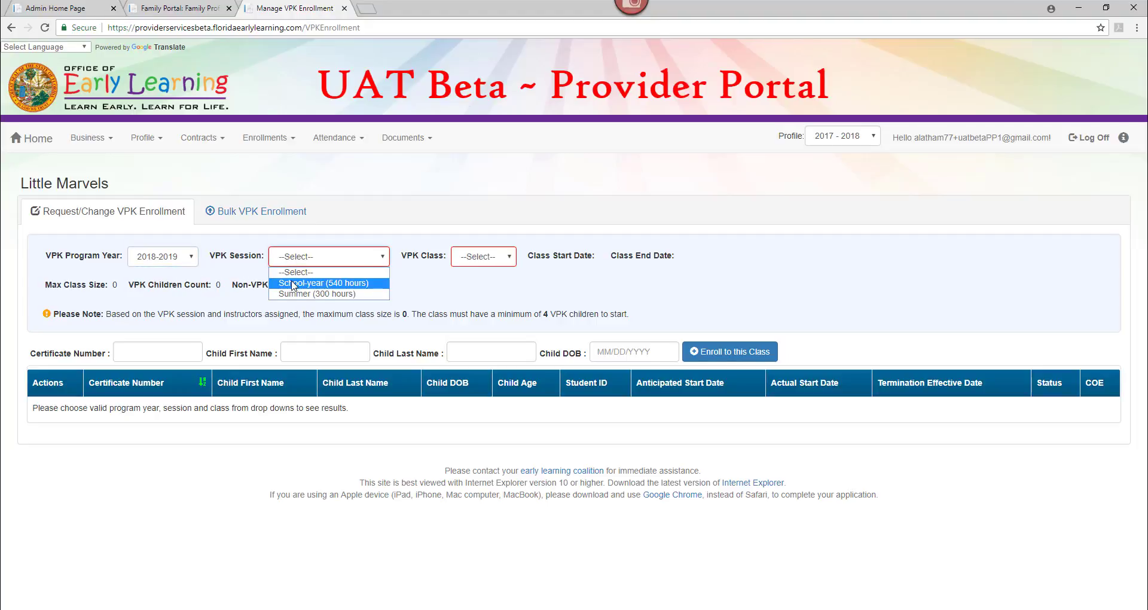
click(293, 283)
click(492, 261)
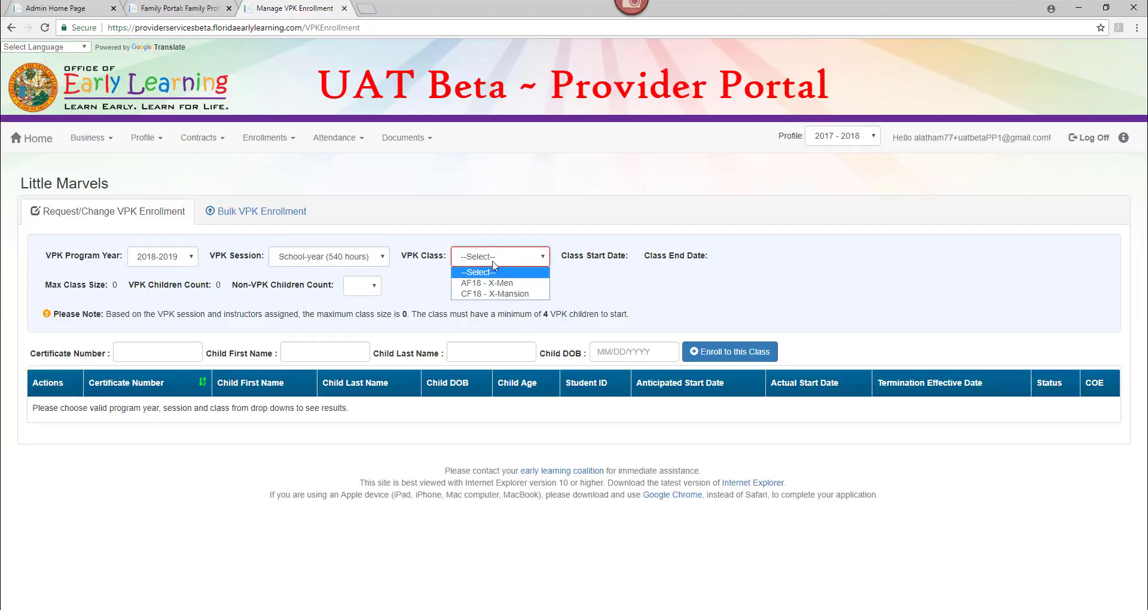
click(530, 285)
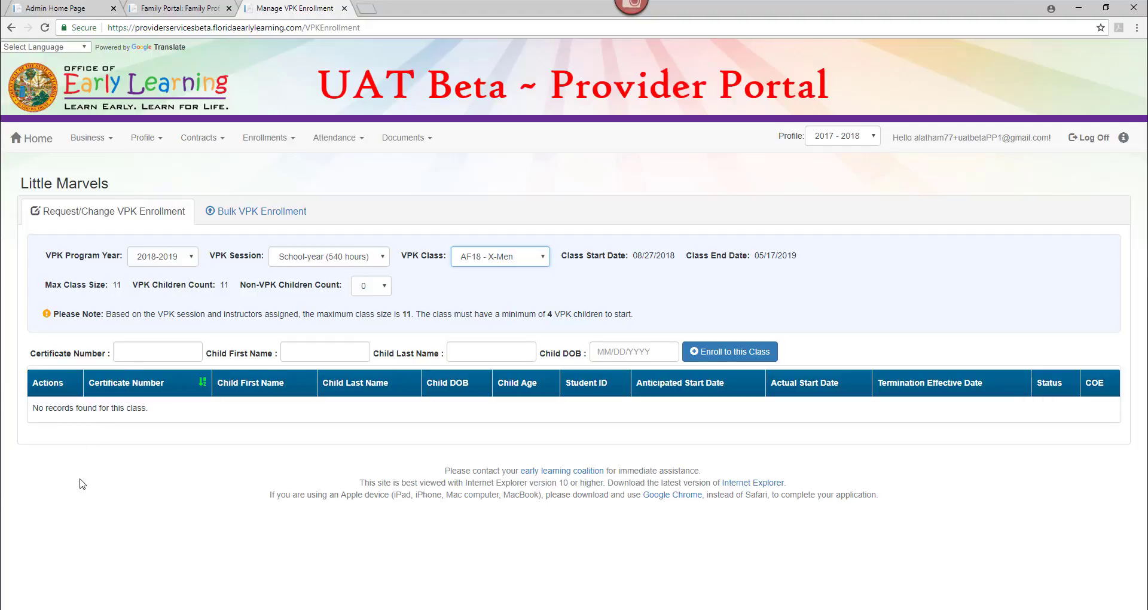
Download the CSV file template from Bulk VPK Enrollment and open it in Excel at cell A2
click(214, 240)
click(248, 220)
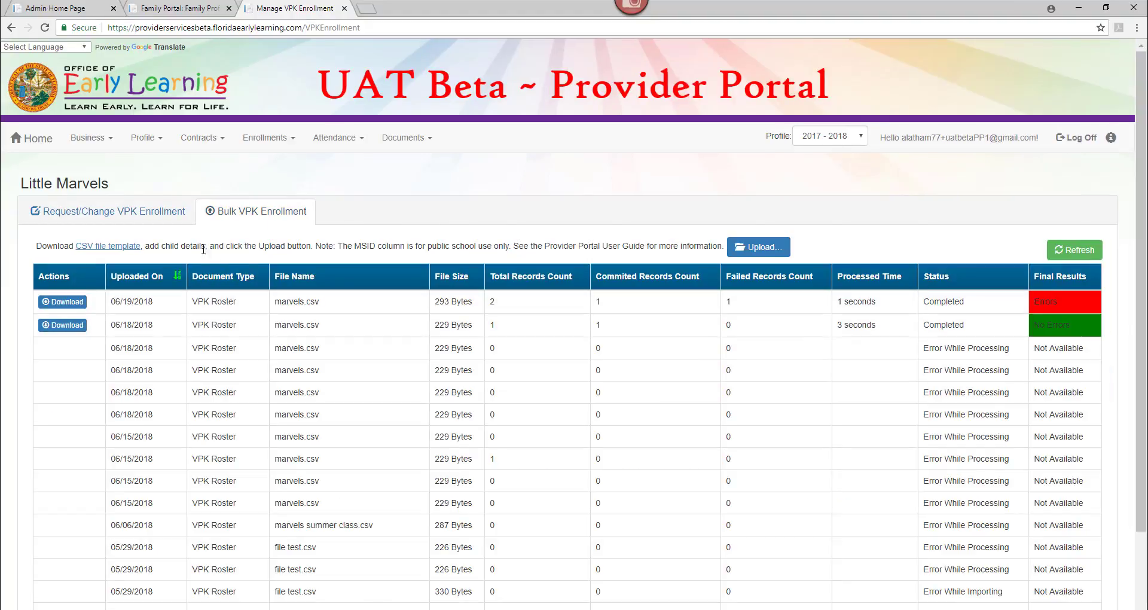
click(119, 255)
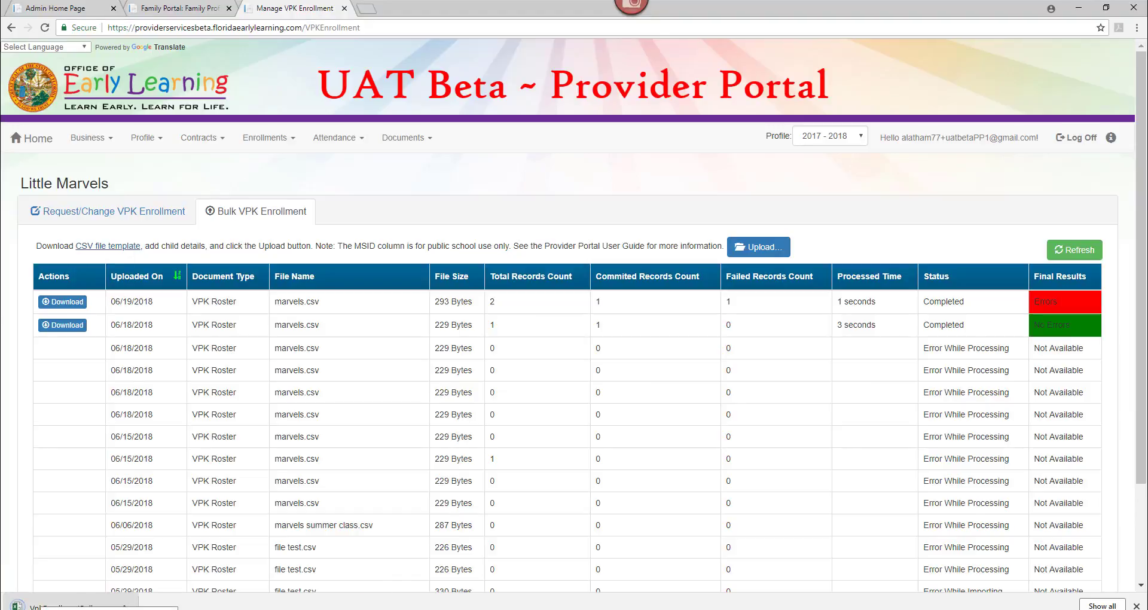
click(42, 605)
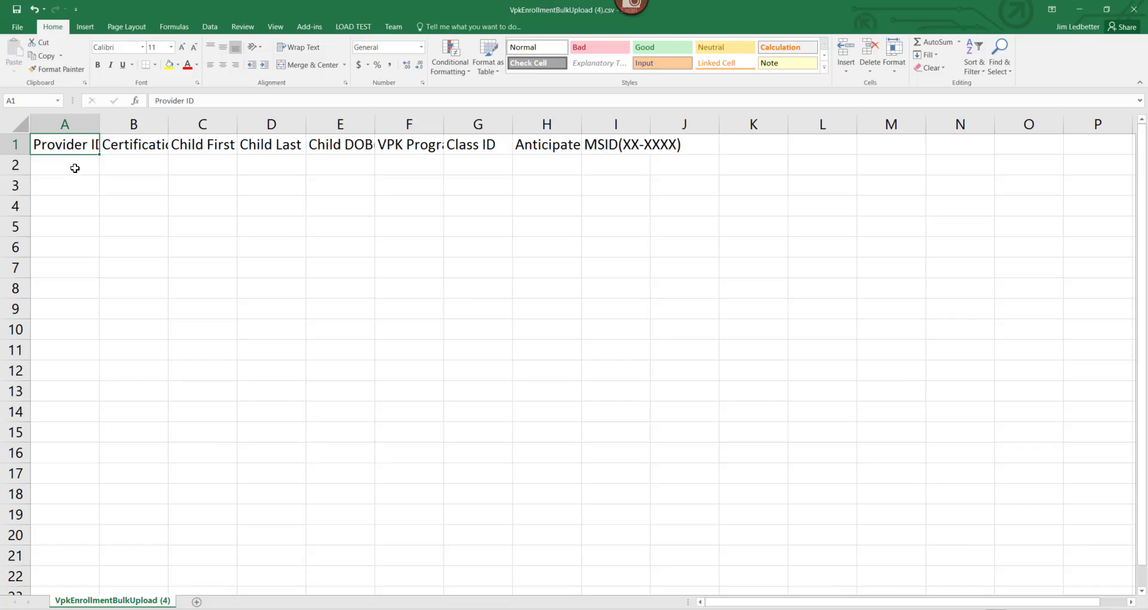
click(74, 168)
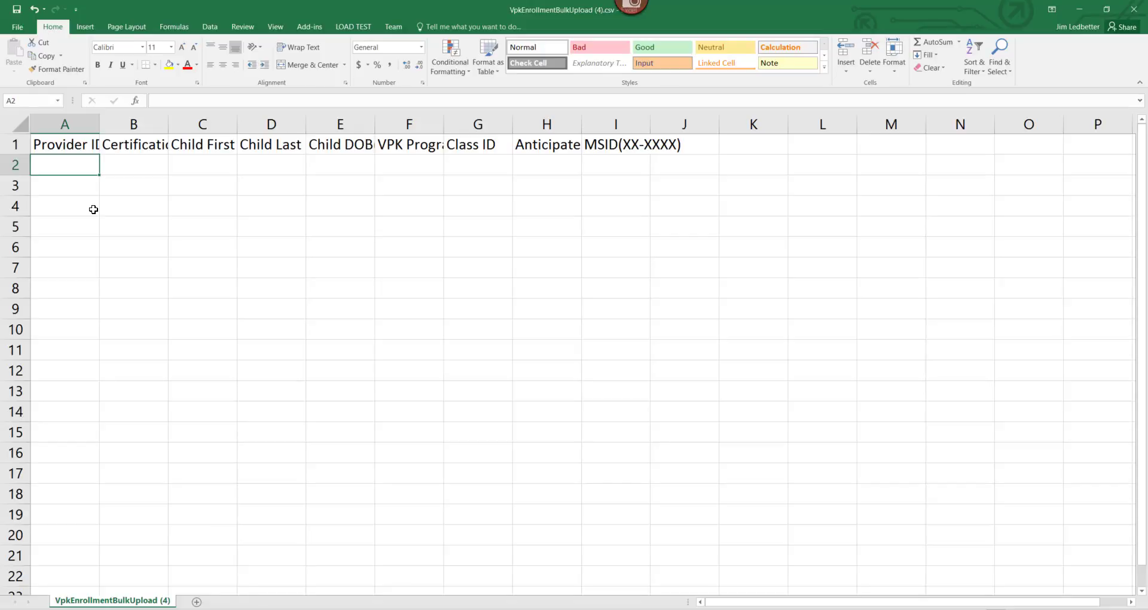
Look up the provider ID in the portal's Provider Site Summary and enter it in cell A2 of the Excel template
click(1079, 9)
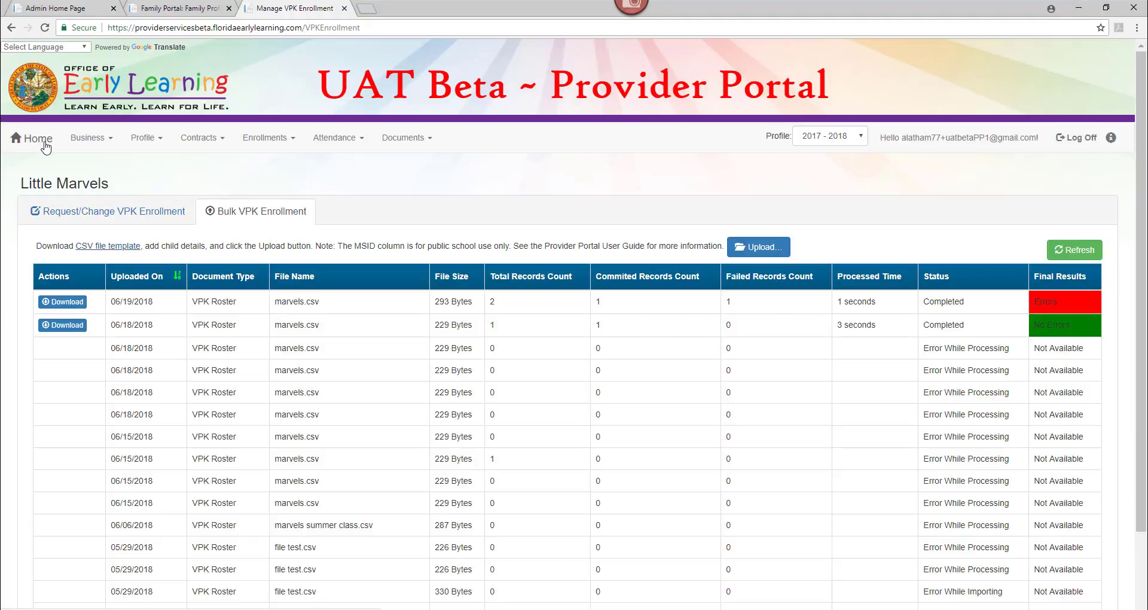
click(45, 144)
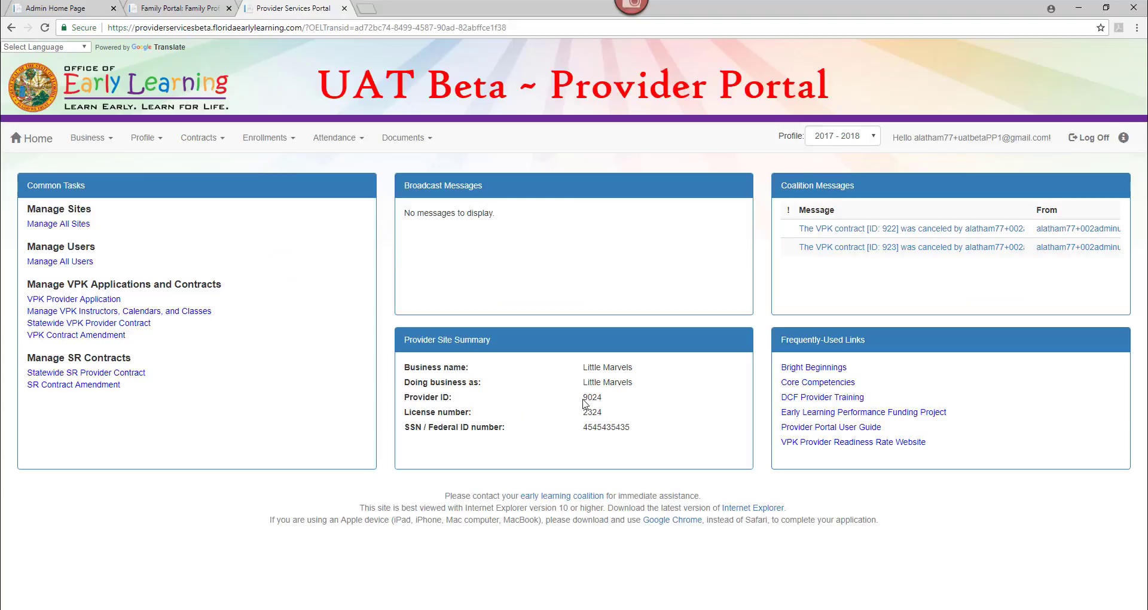
drag(584, 397, 603, 402)
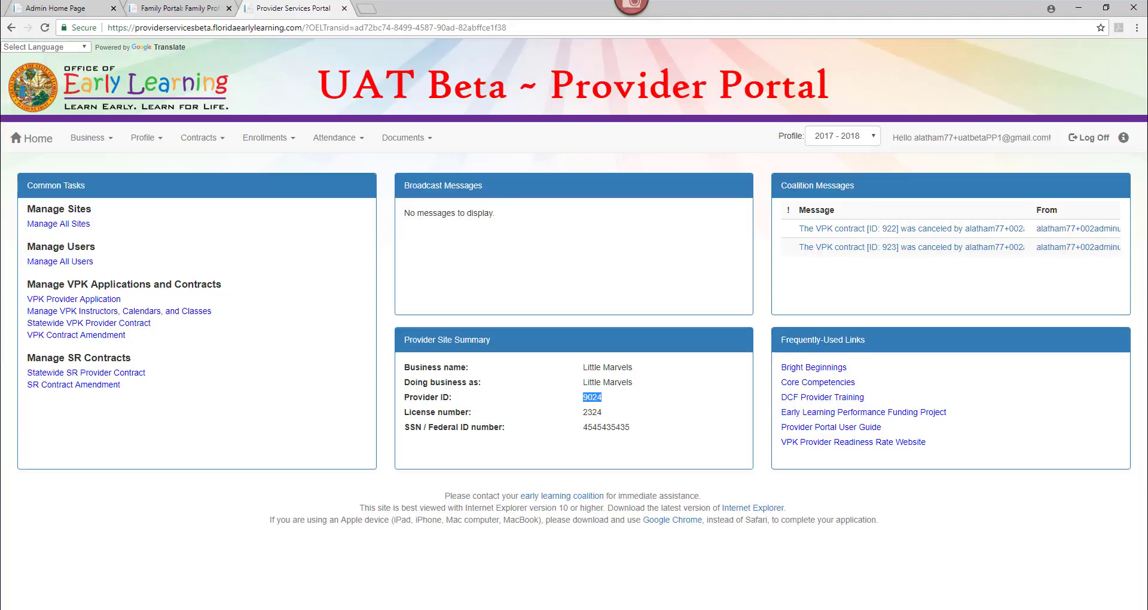
key(alt+Tab)
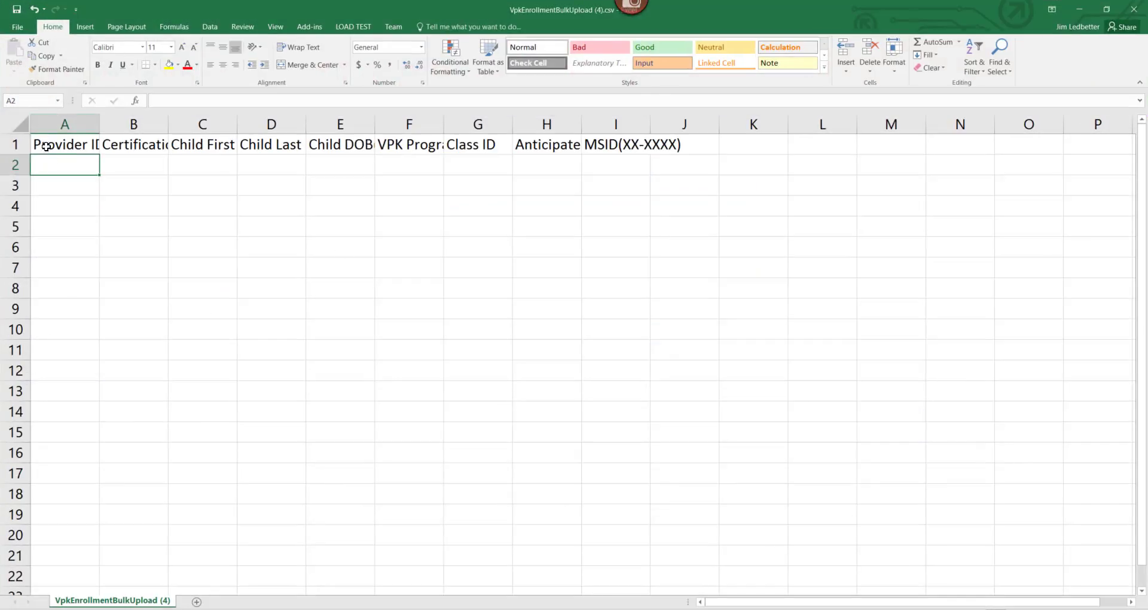
text(9024)
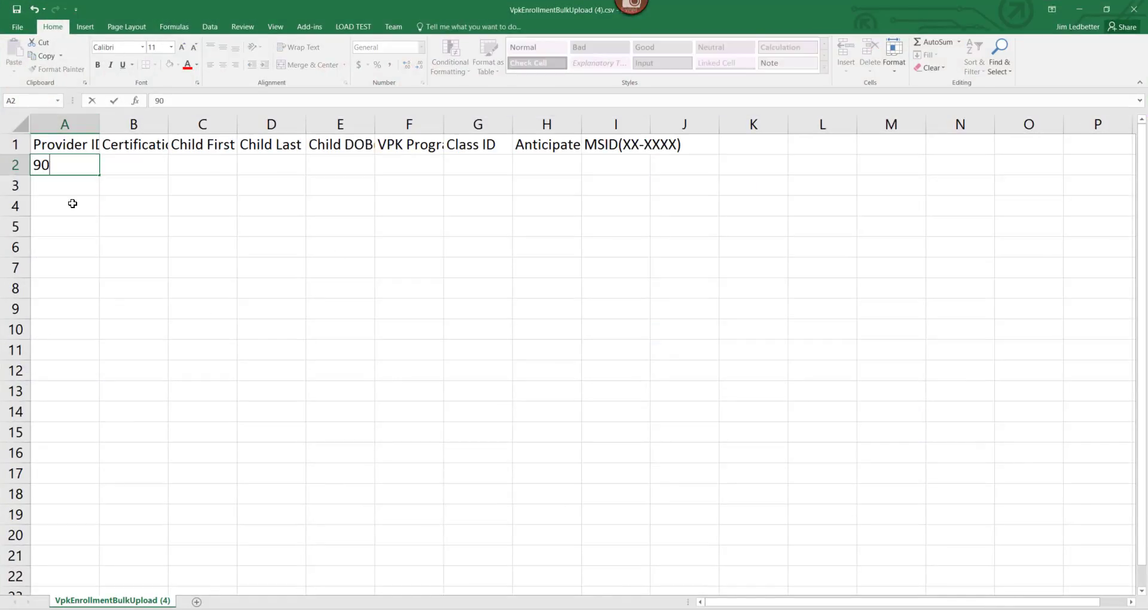
click(143, 148)
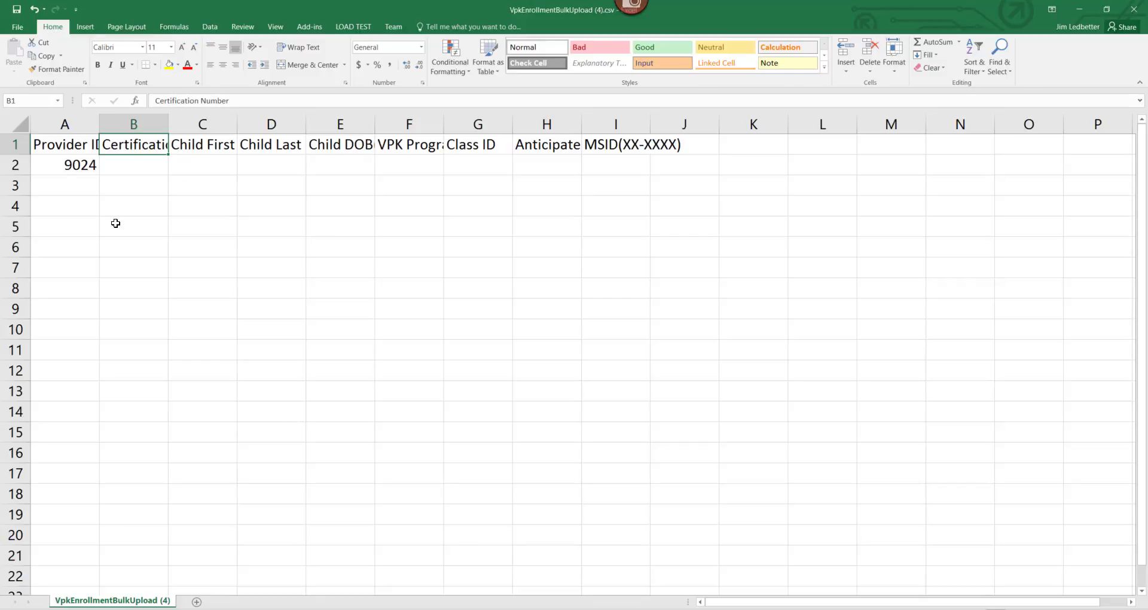
key(Left)
key(Down)
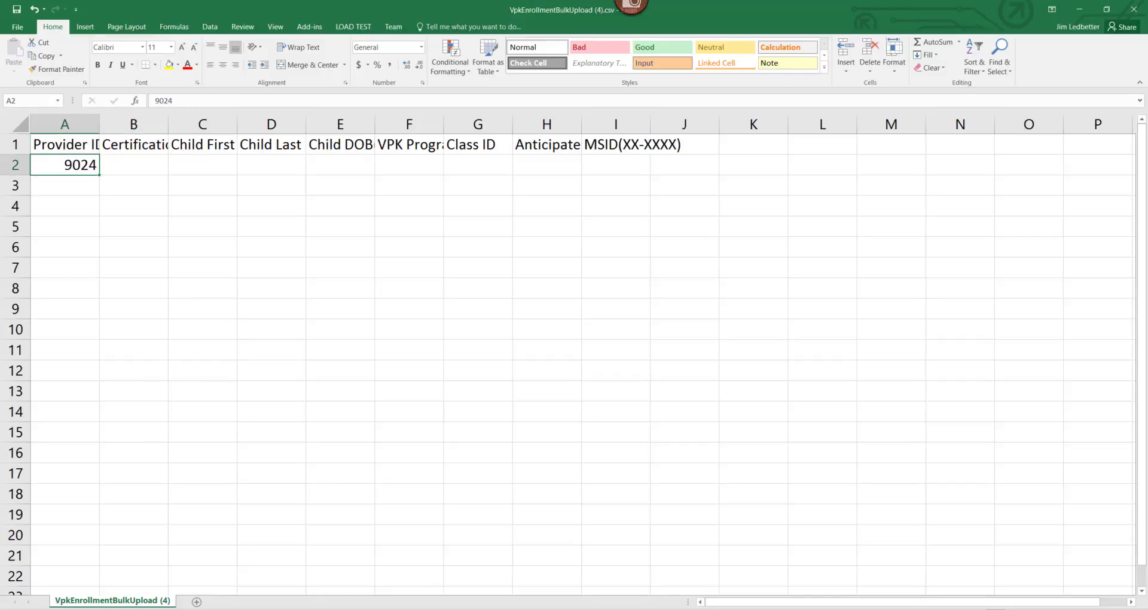
Switch to the Family Portal in Chrome, download the first listed child's eligibility certificate and open it enlarged
key(alt+Tab)
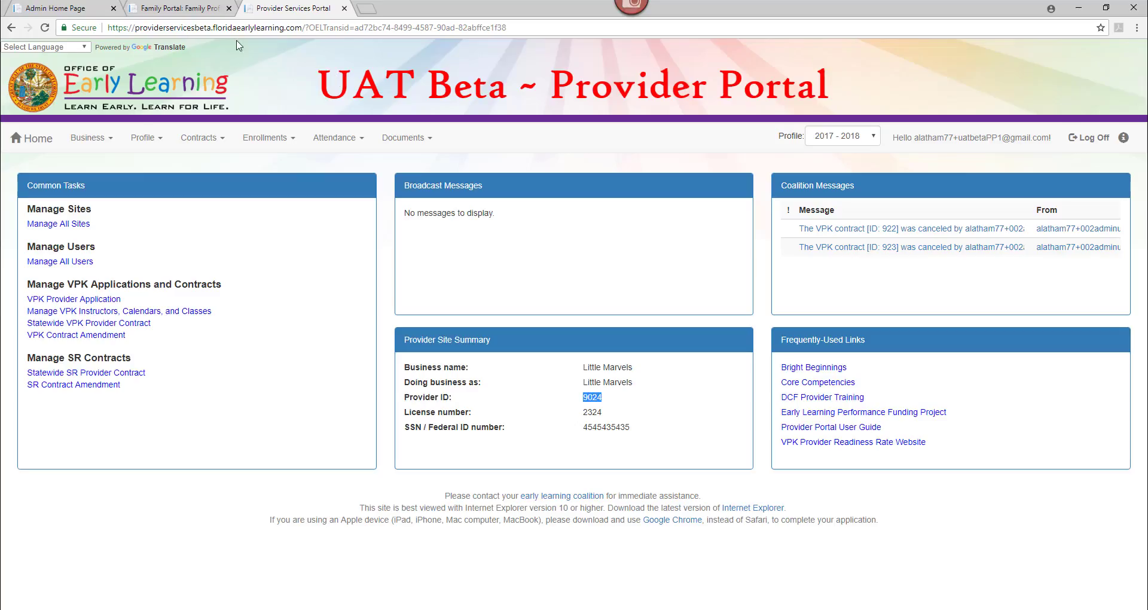
click(200, 8)
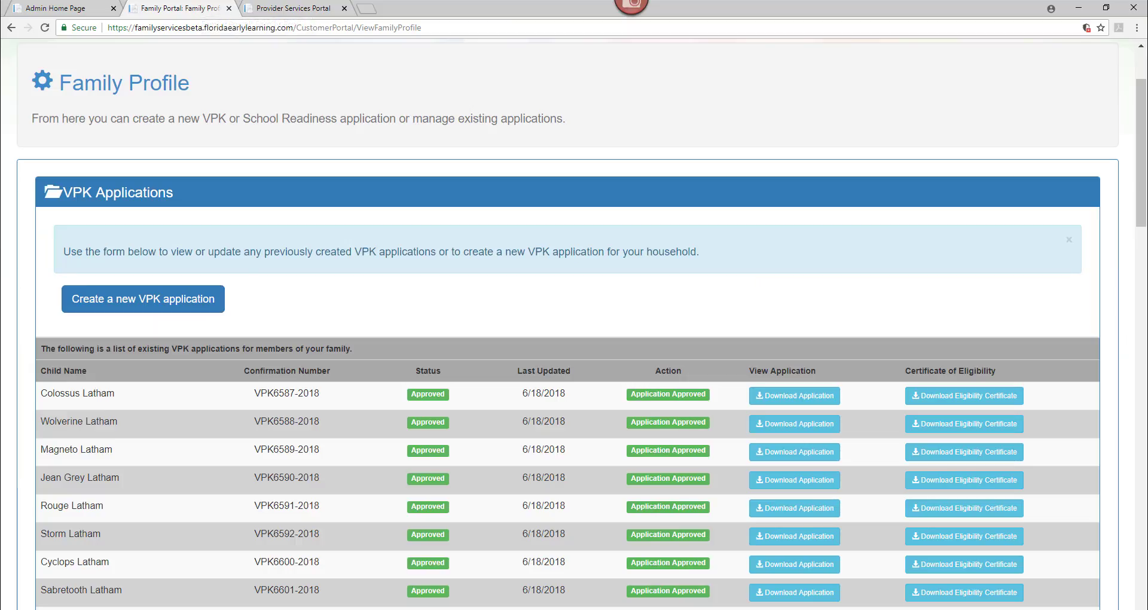
click(960, 404)
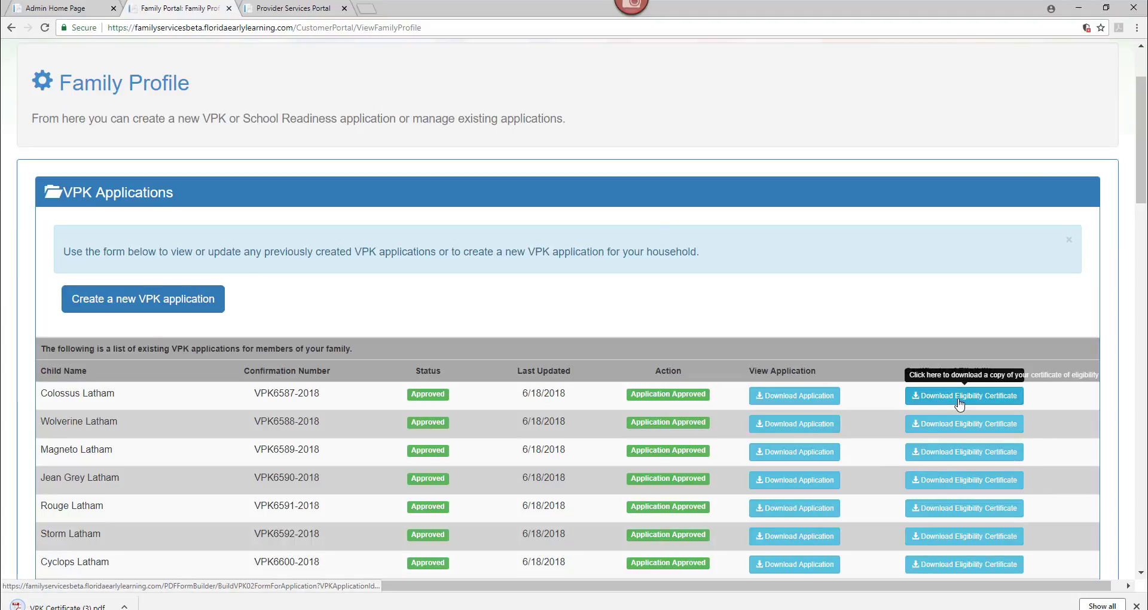
click(49, 607)
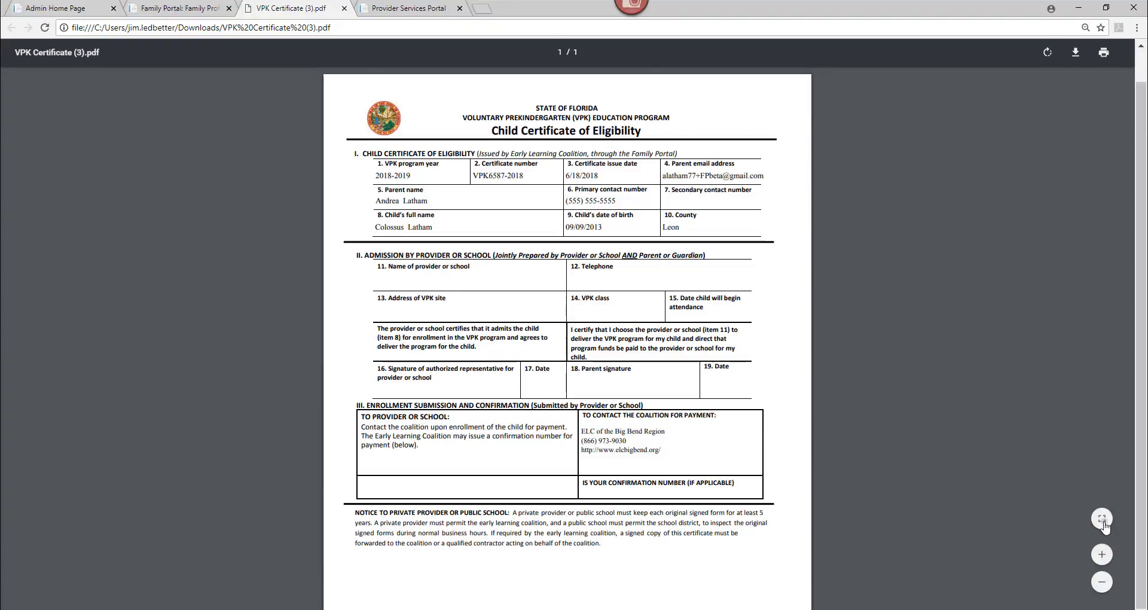
click(1105, 525)
click(1105, 525)
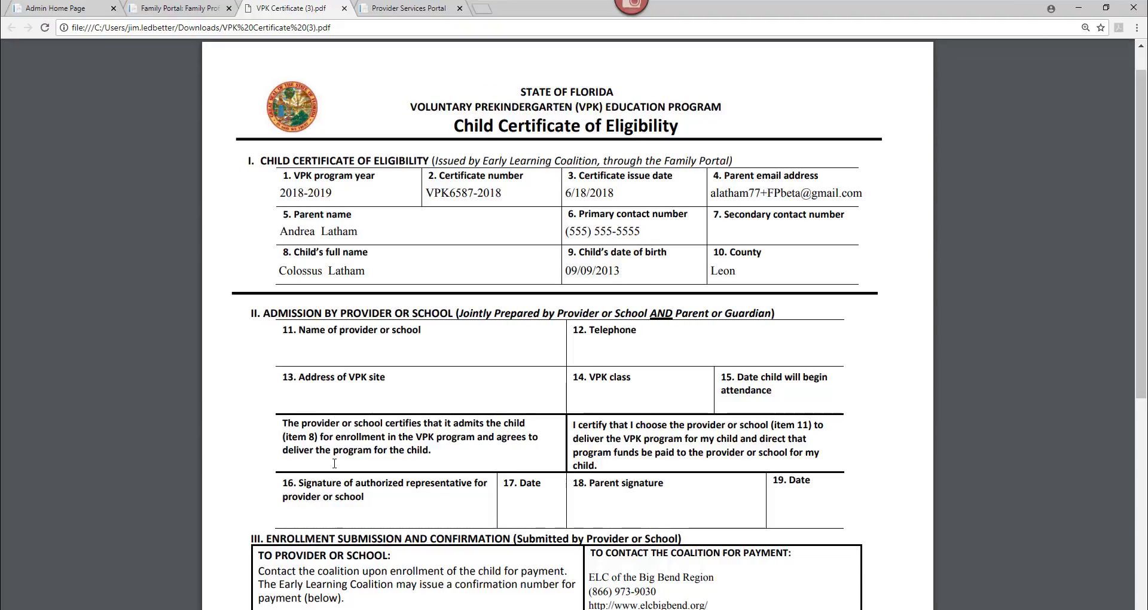
Copy the certificate number from the eligibility certificate into cell B2 of the Excel template
key(alt+Tab)
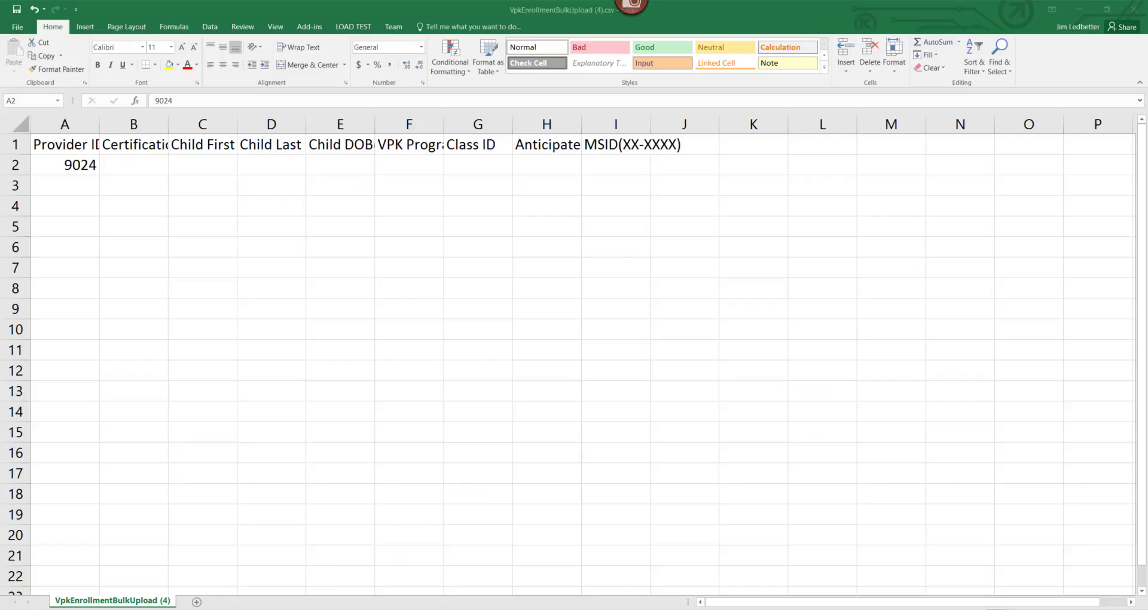
click(133, 165)
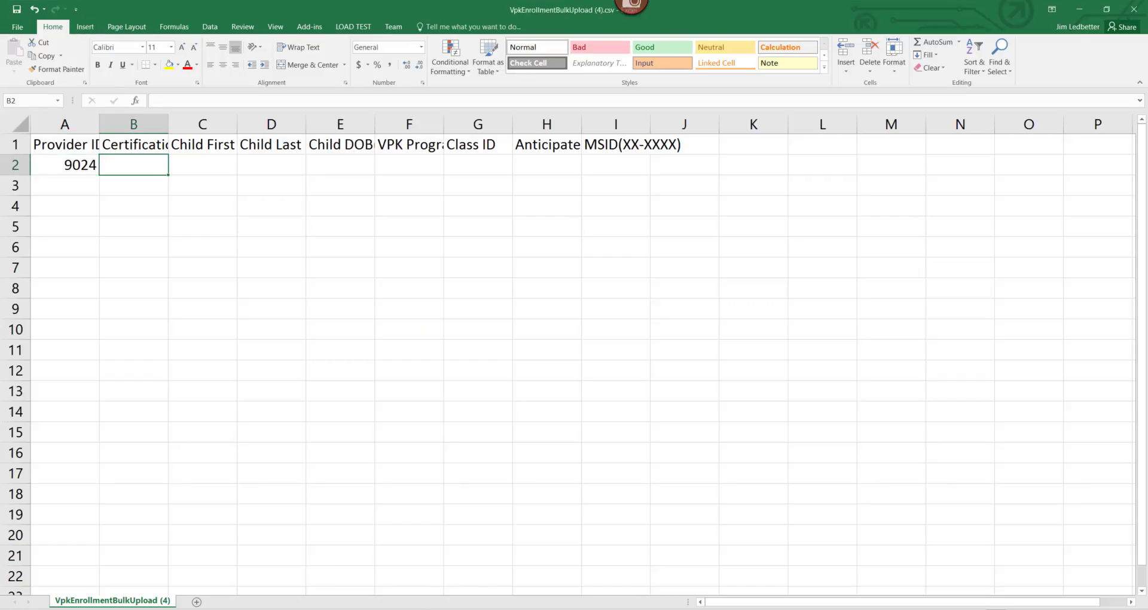
click(293, 574)
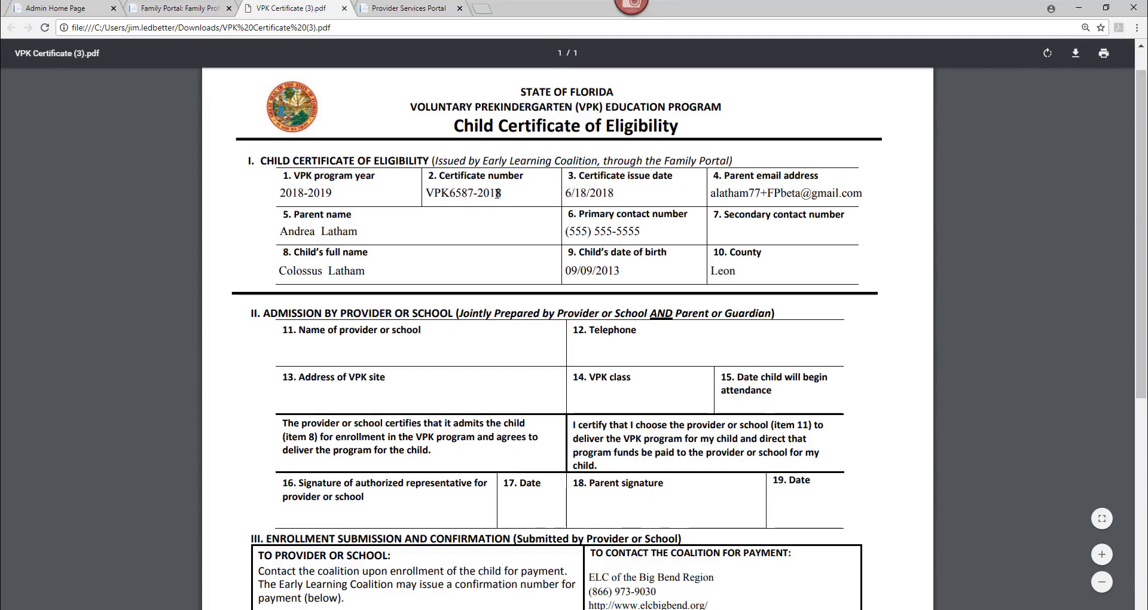
drag(500, 193, 432, 195)
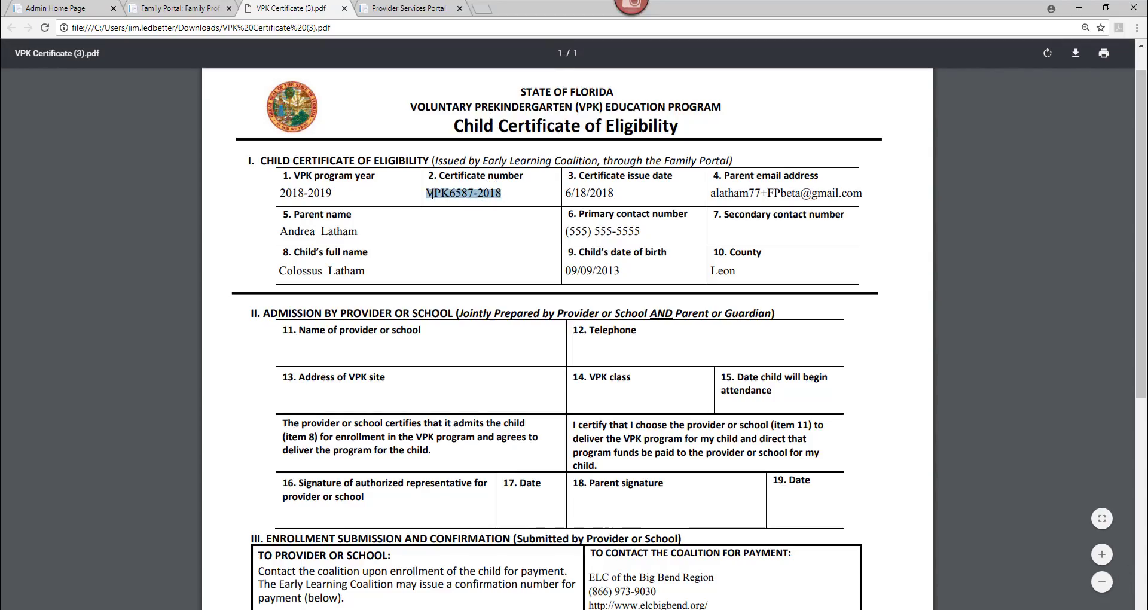
right_click(432, 194)
click(451, 204)
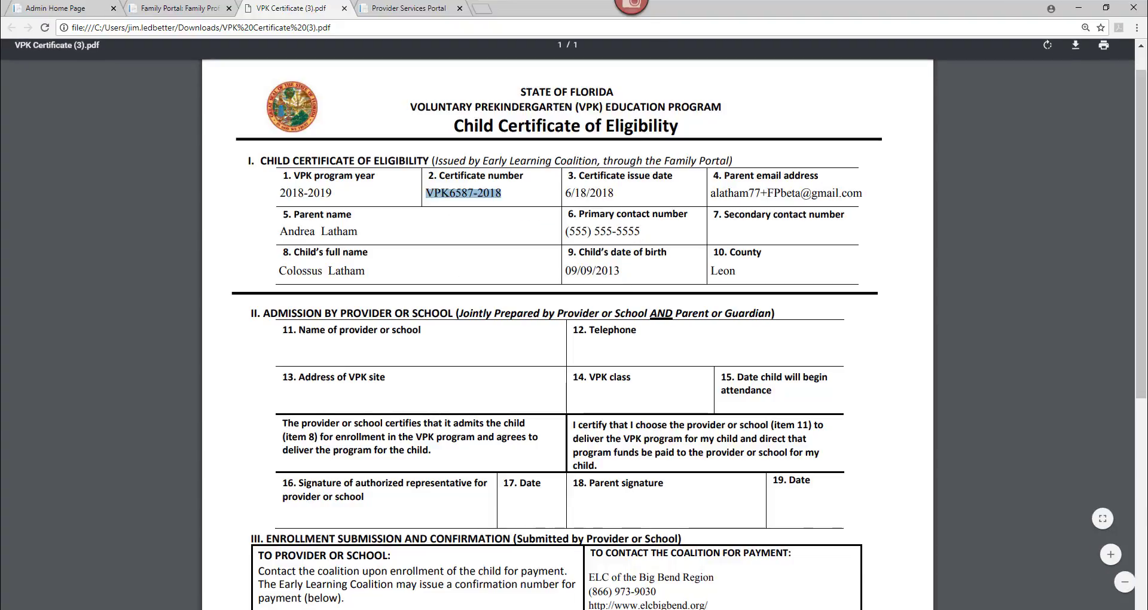
mouse_move(277, 609)
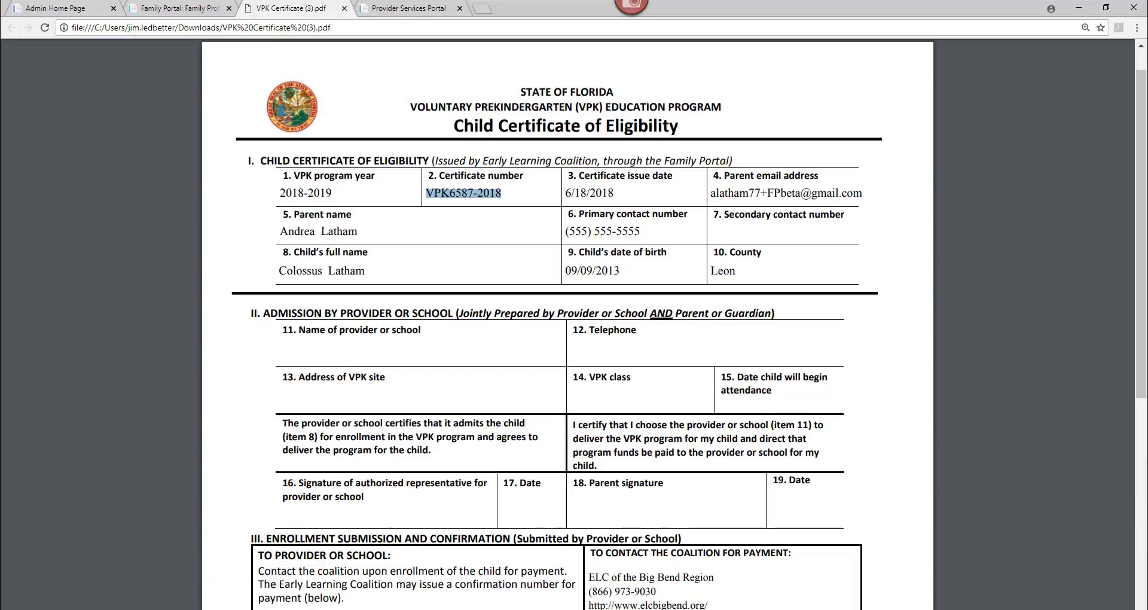
click(336, 606)
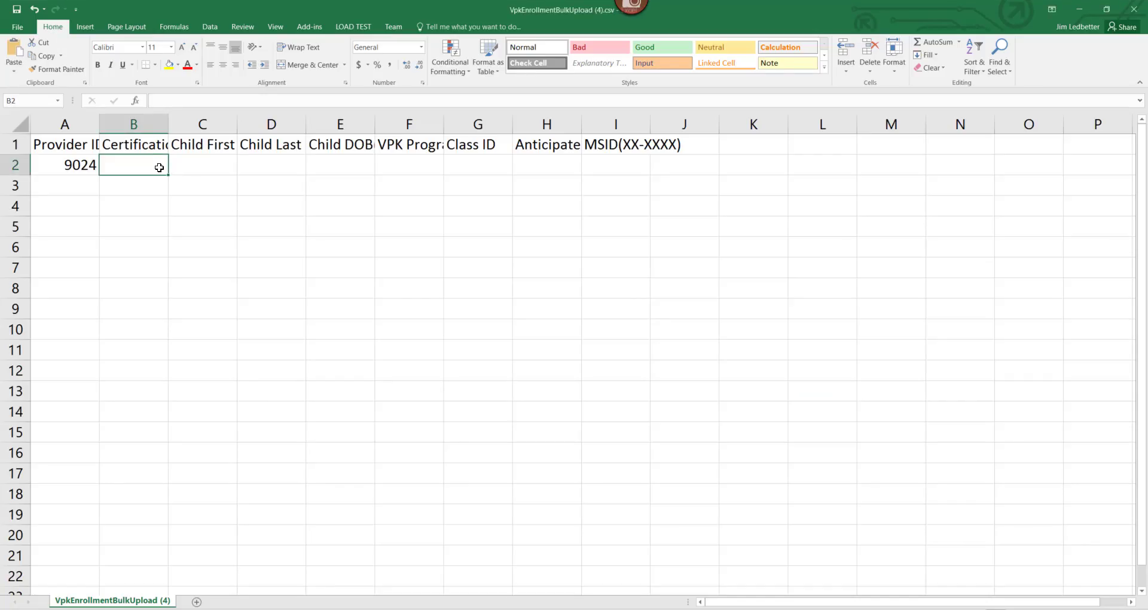
key(ctrl+v)
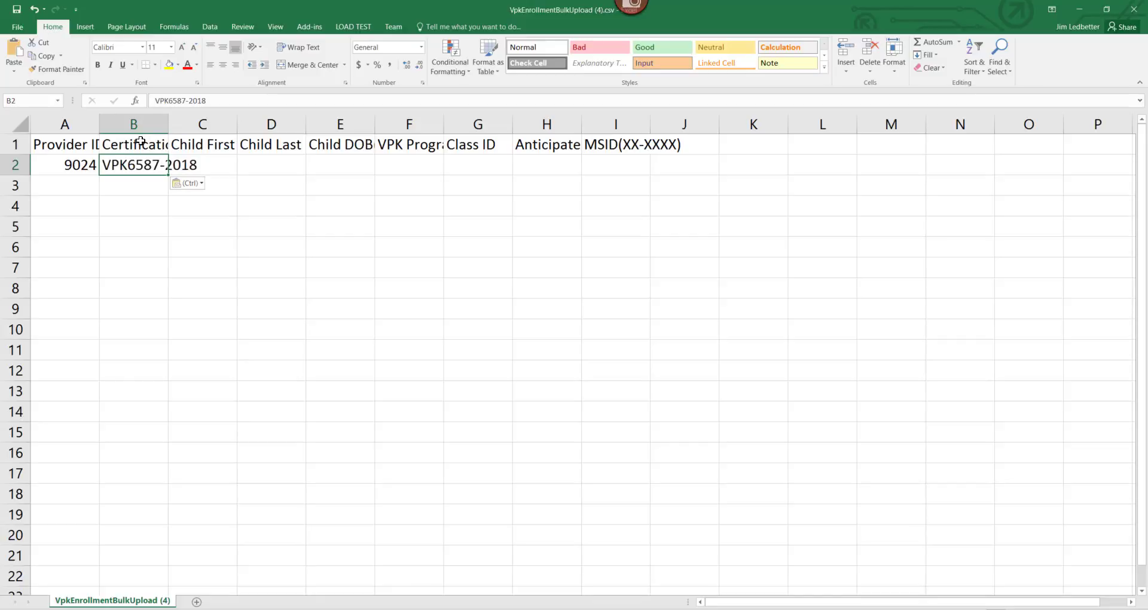
Fit all column widths to their contents and select the child's first name cell, C2
click(21, 127)
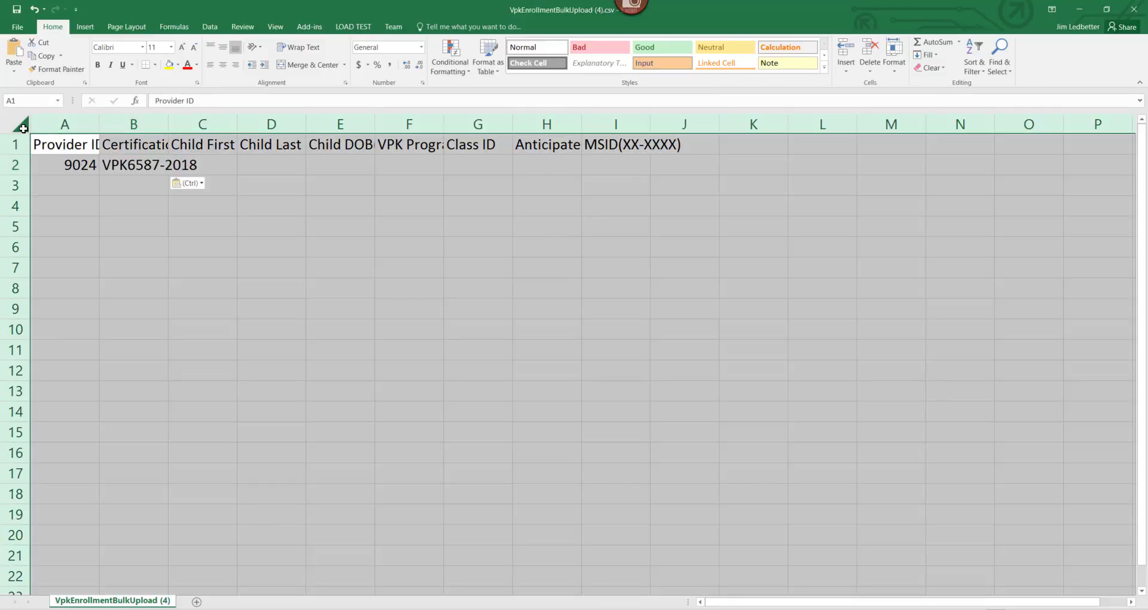
double_click(98, 124)
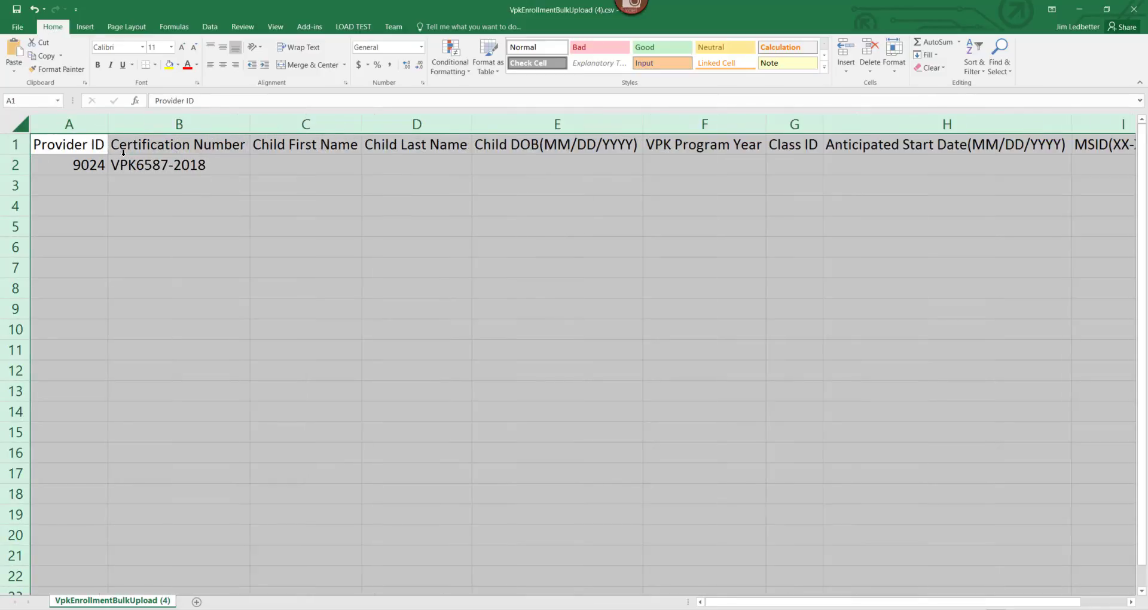
key(Right)
key(Right)
key(Down)
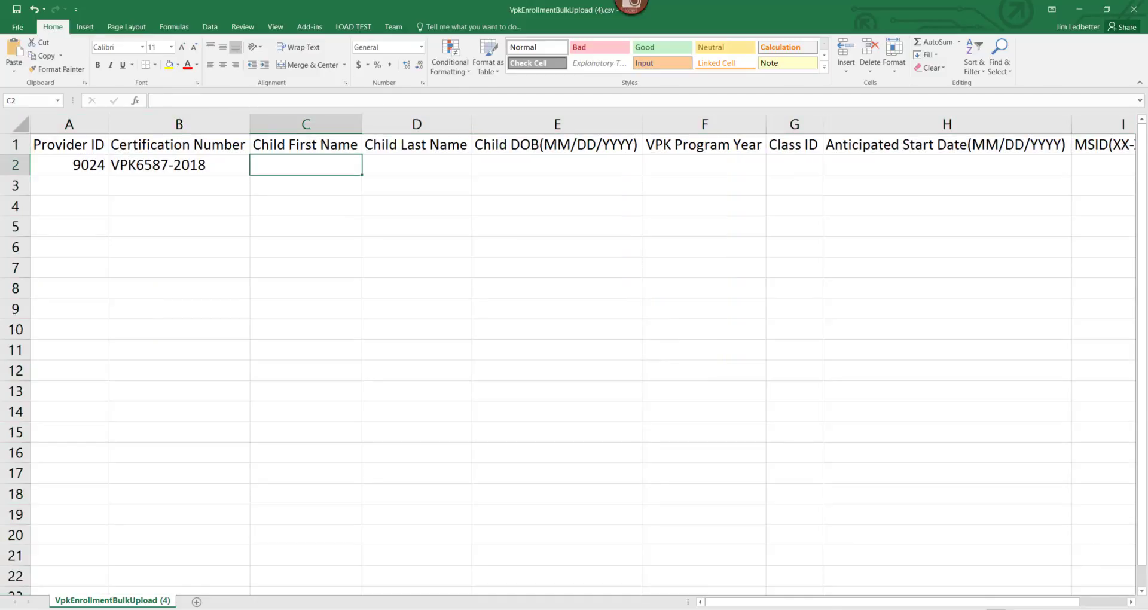
Copy the child's first name from the eligibility certificate into cell C2 of the Excel template and enter the child's last name in D2
key(alt+Tab)
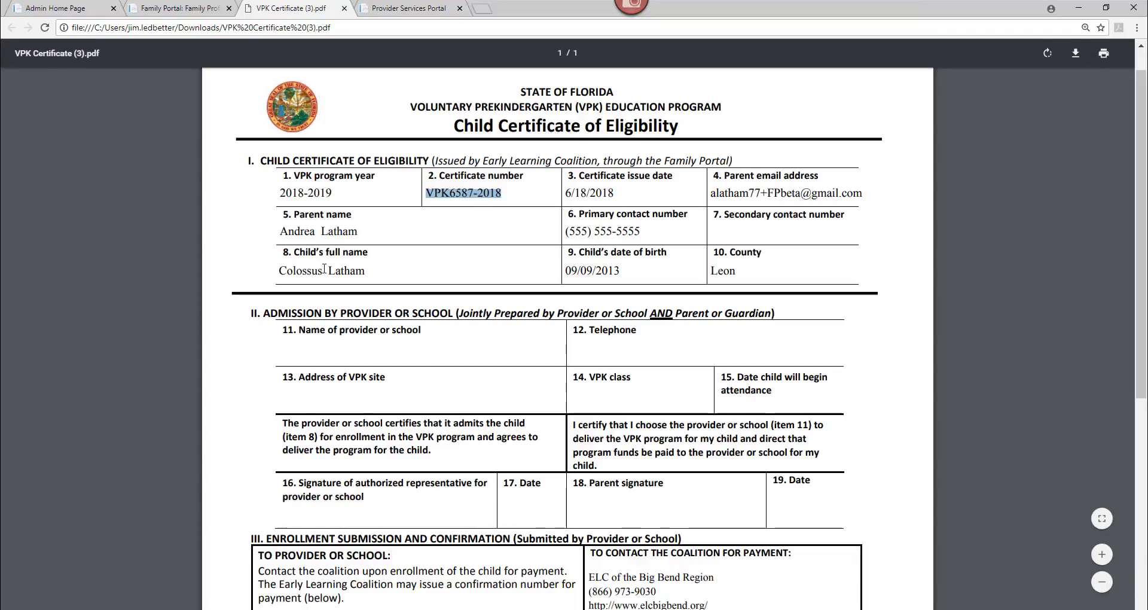
drag(323, 273, 284, 271)
key(ctrl+c)
right_click(285, 271)
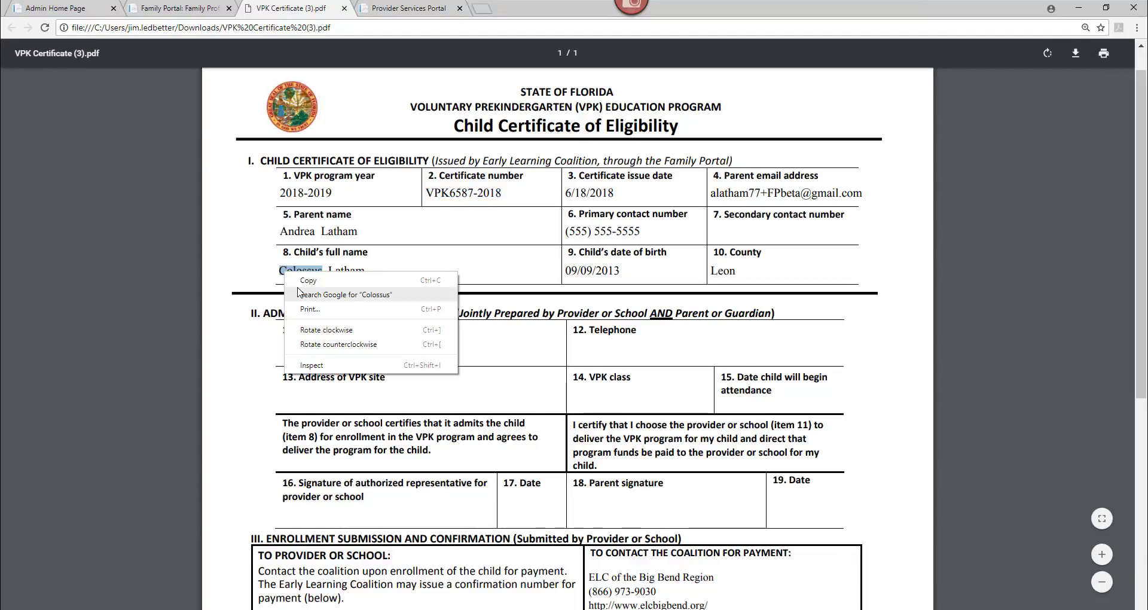
click(302, 279)
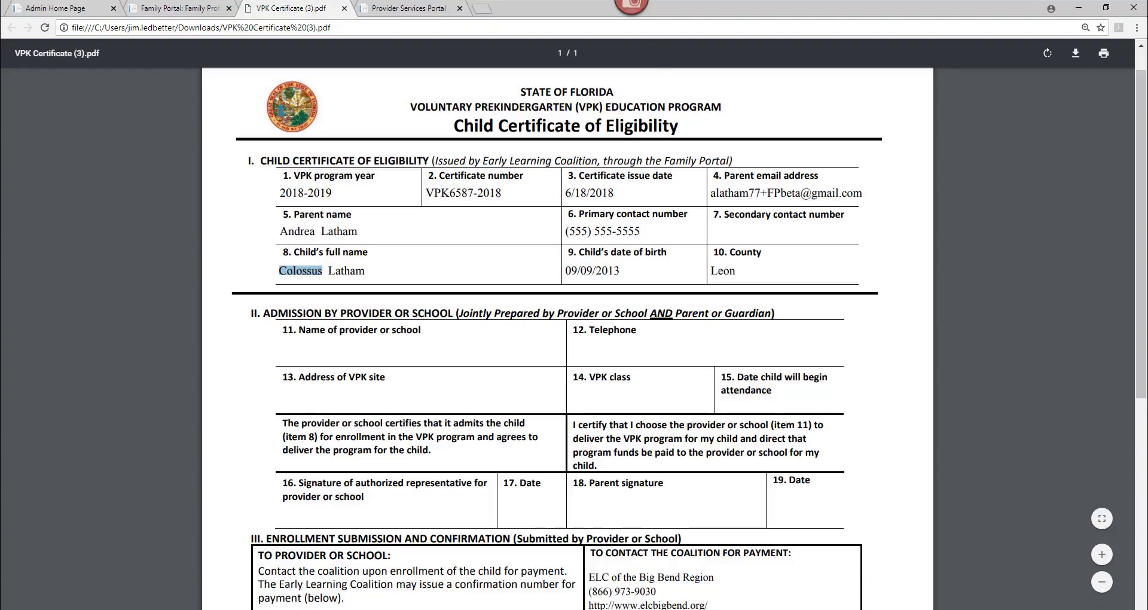
key(alt+Tab)
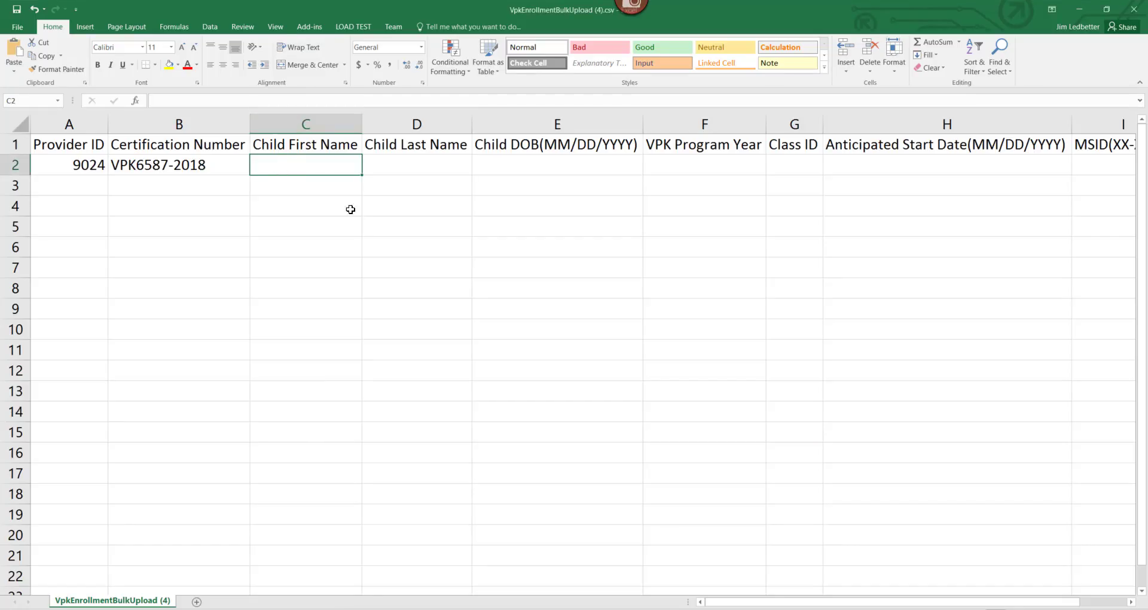
key(ctrl+v)
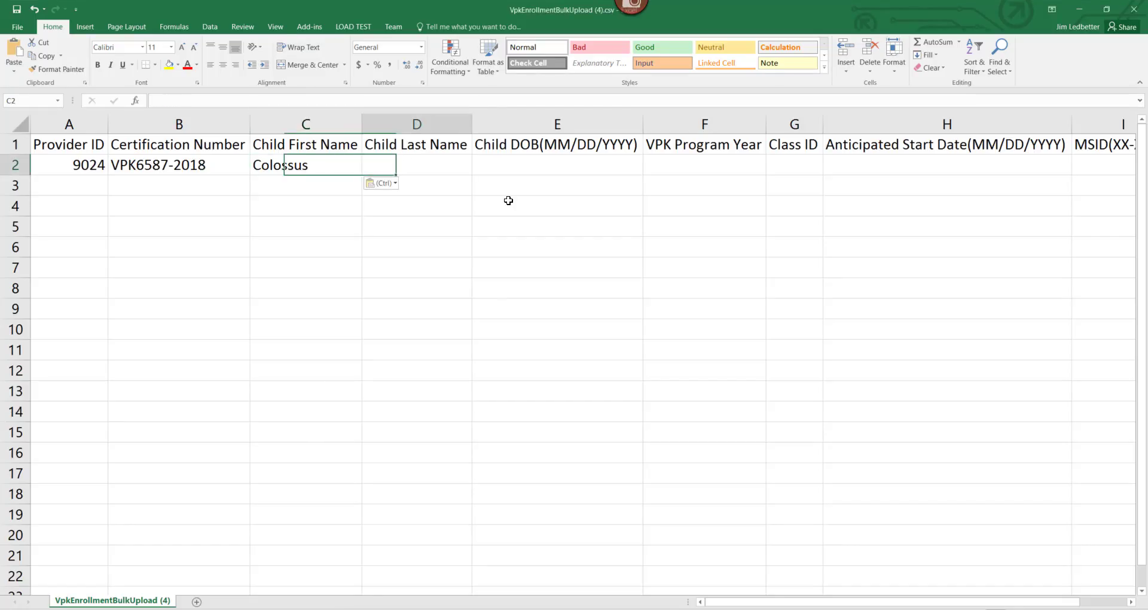
key(Tab)
text(Latham)
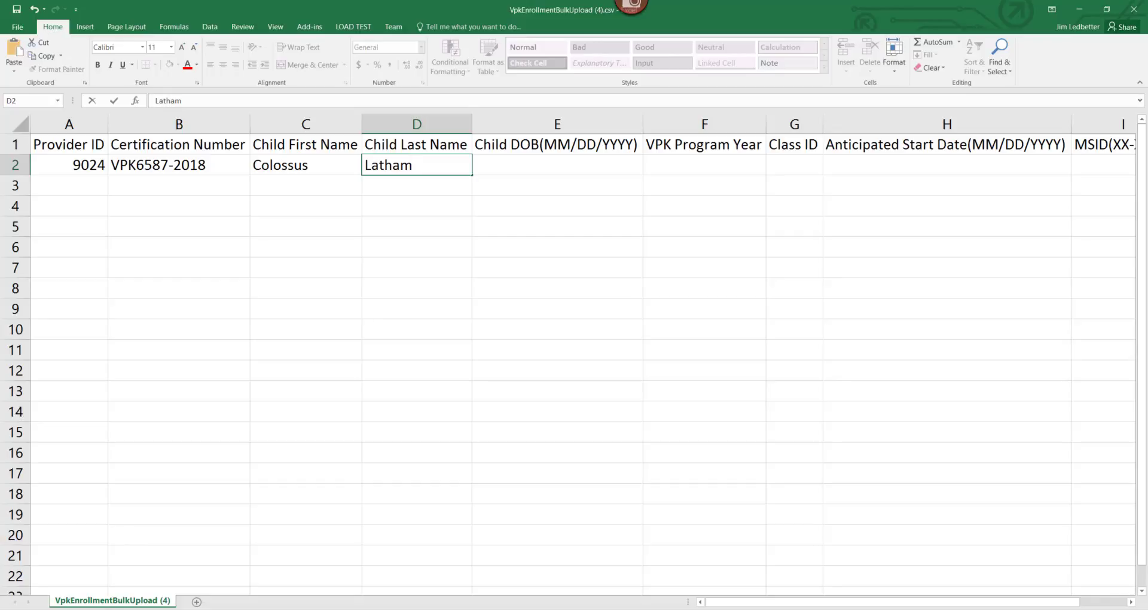
Copy the child's date of birth from the eligibility certificate into cell E2 of the Excel template
key(alt+Tab)
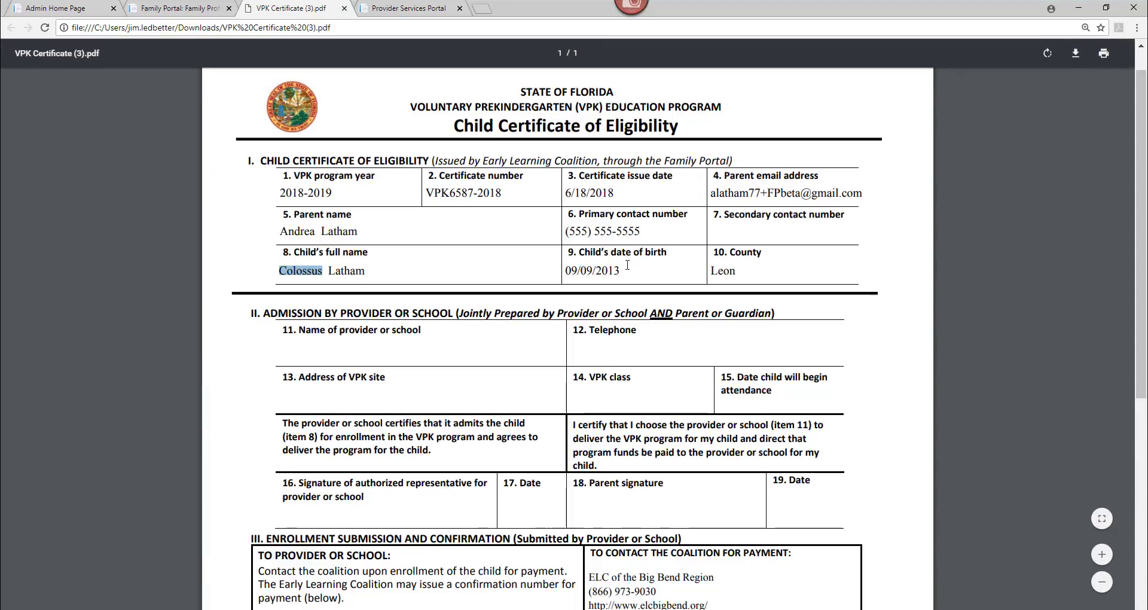
drag(620, 270, 565, 271)
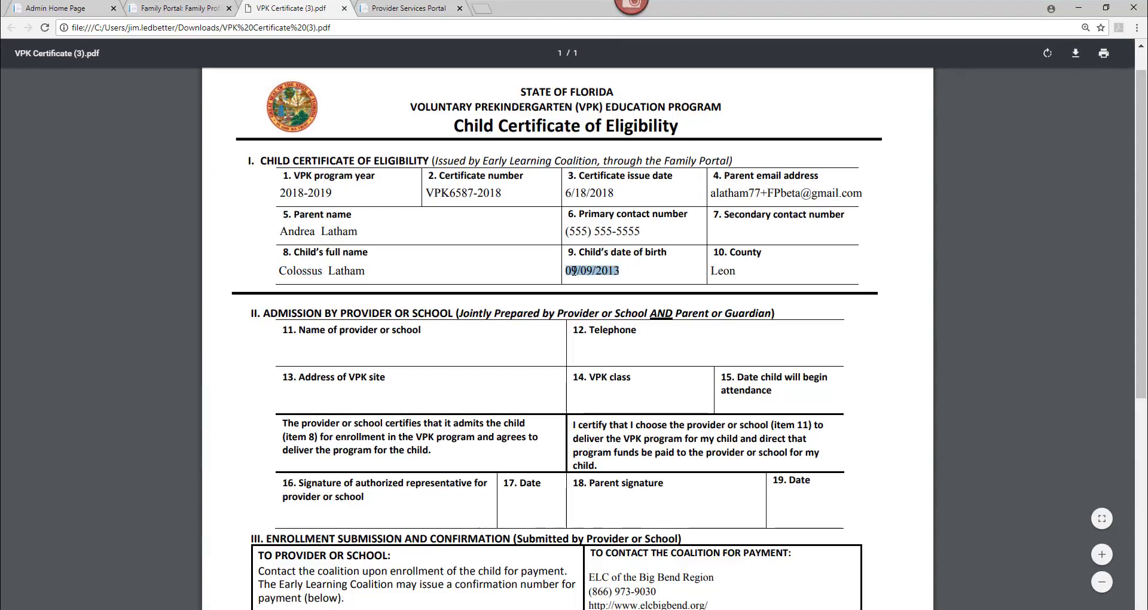
right_click(574, 270)
click(595, 276)
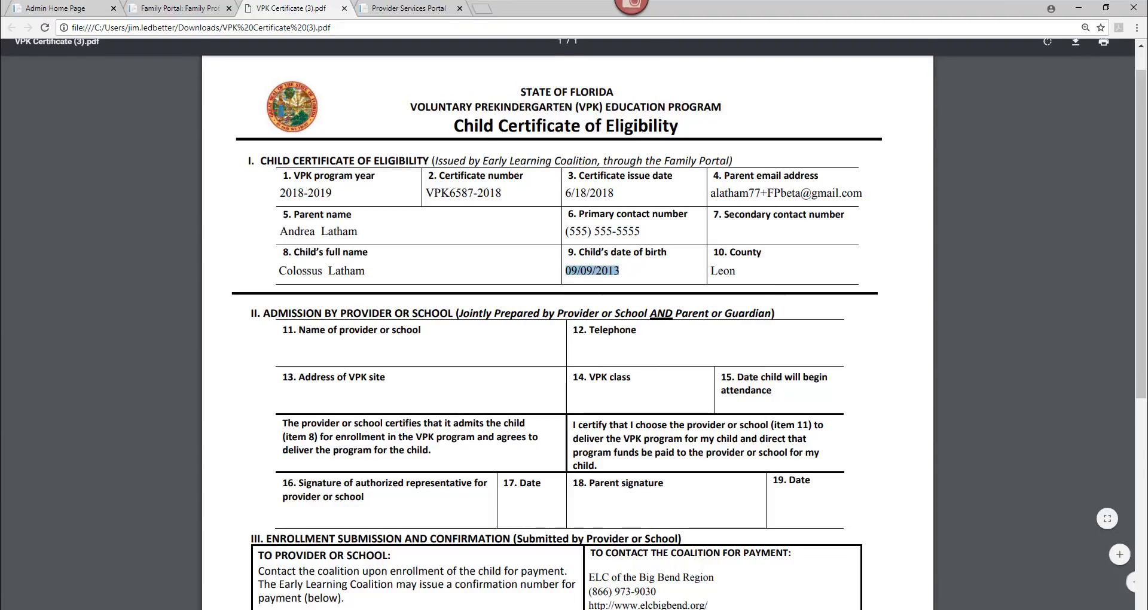
key(alt+Tab)
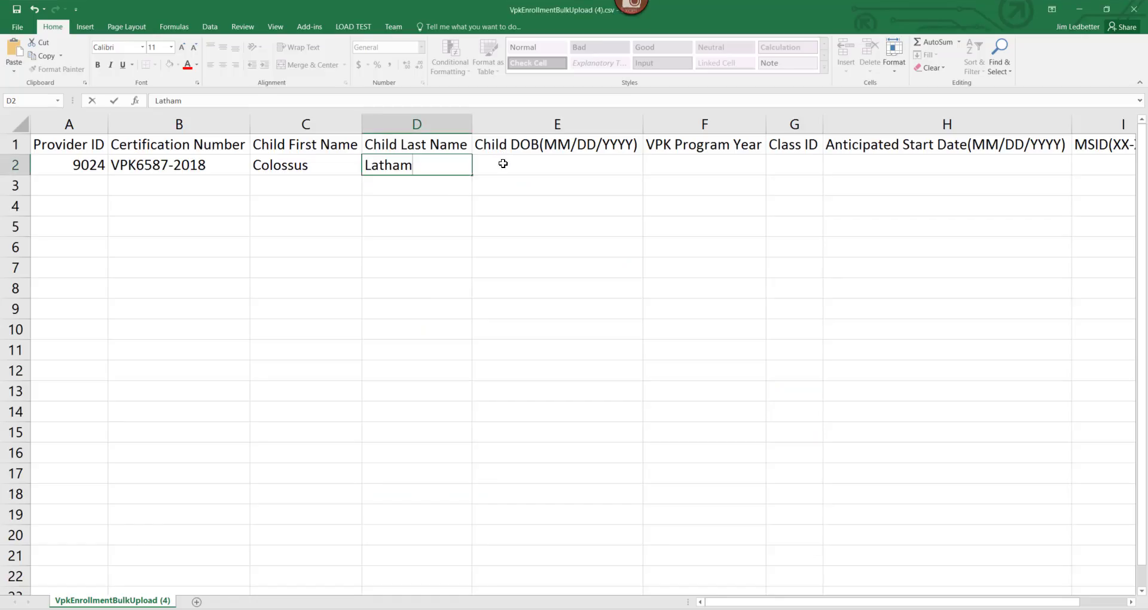
key(Tab)
key(ctrl+v)
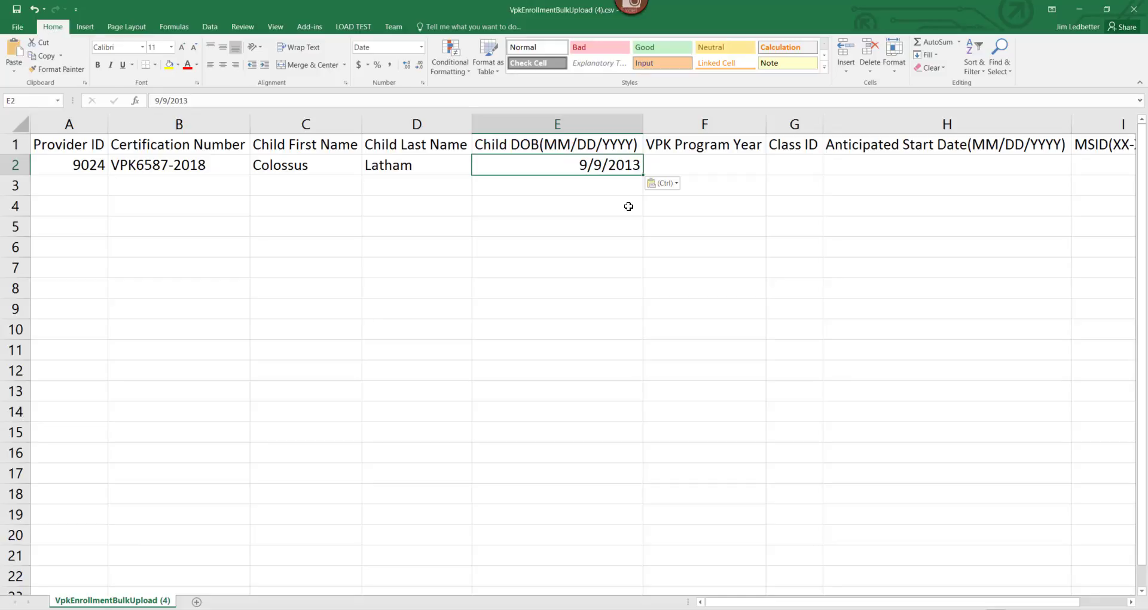
Check the VPK program year on the eligibility certificate and enter 2018 as the program year in cell F2 of the Excel template
key(Tab)
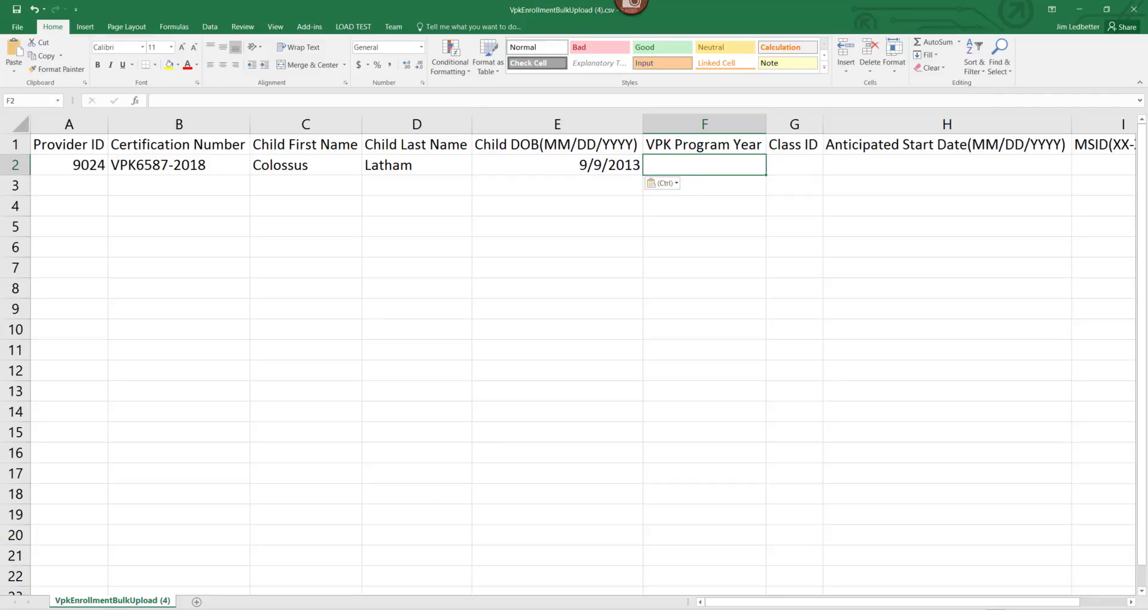
key(alt+Tab)
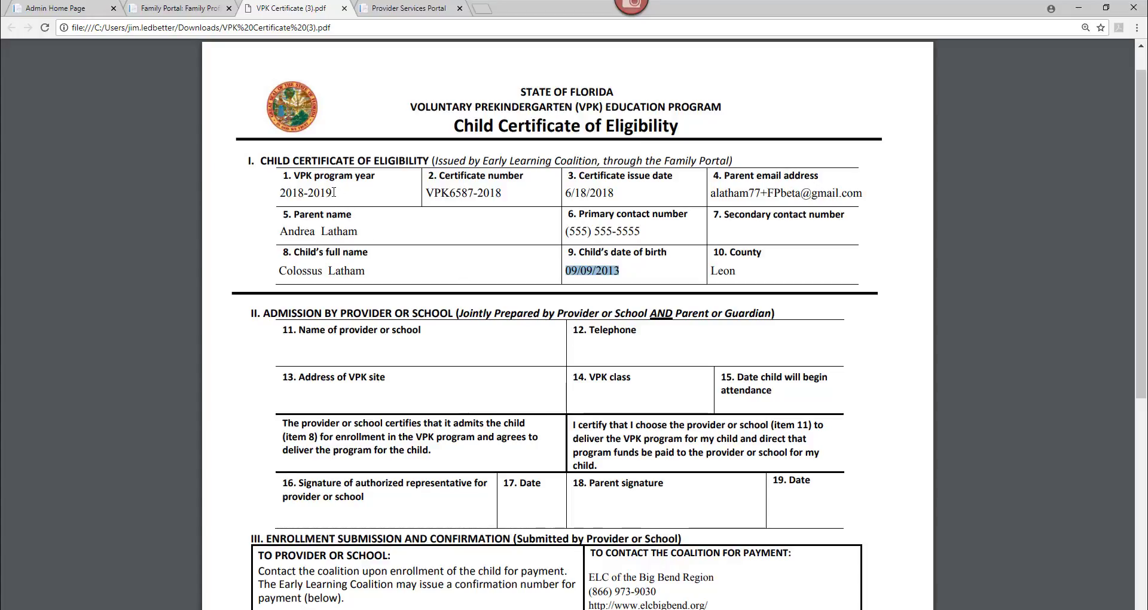
drag(334, 192, 276, 193)
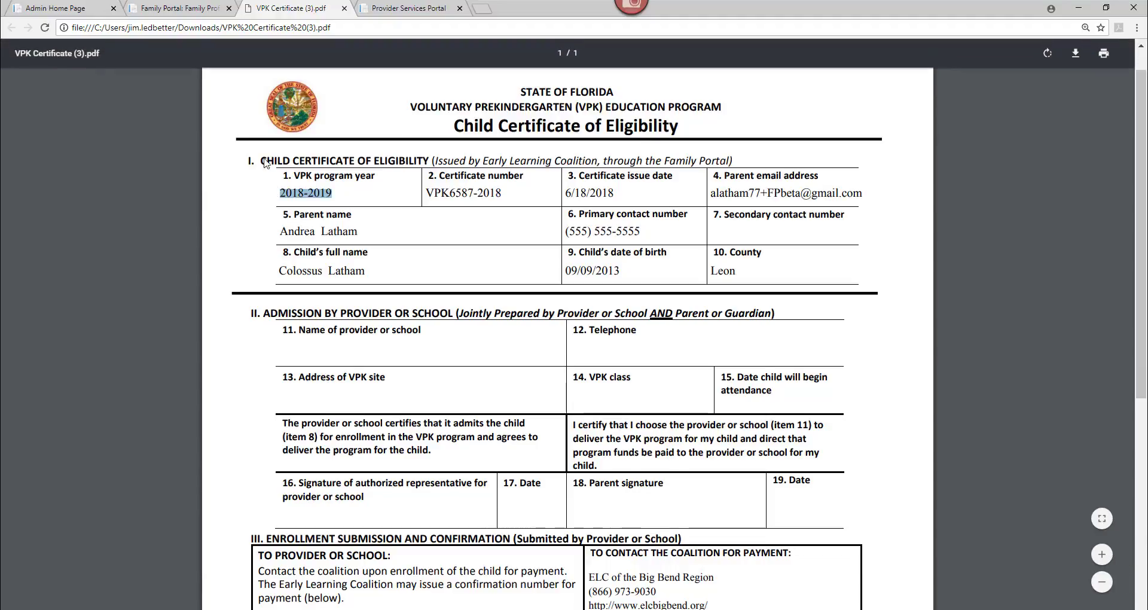
key(alt+Tab)
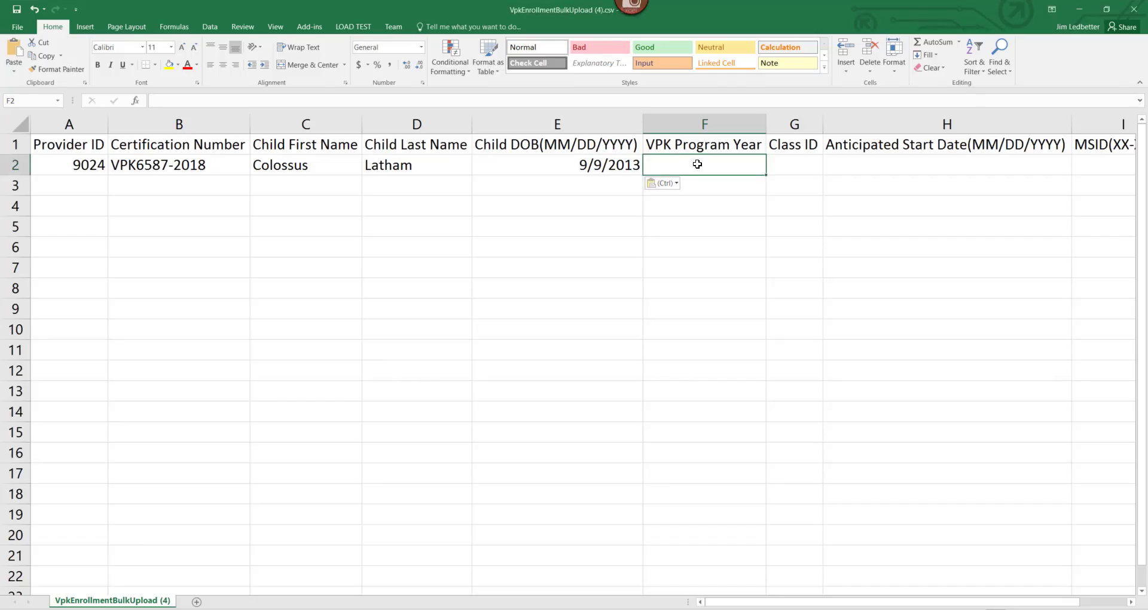
text(2018)
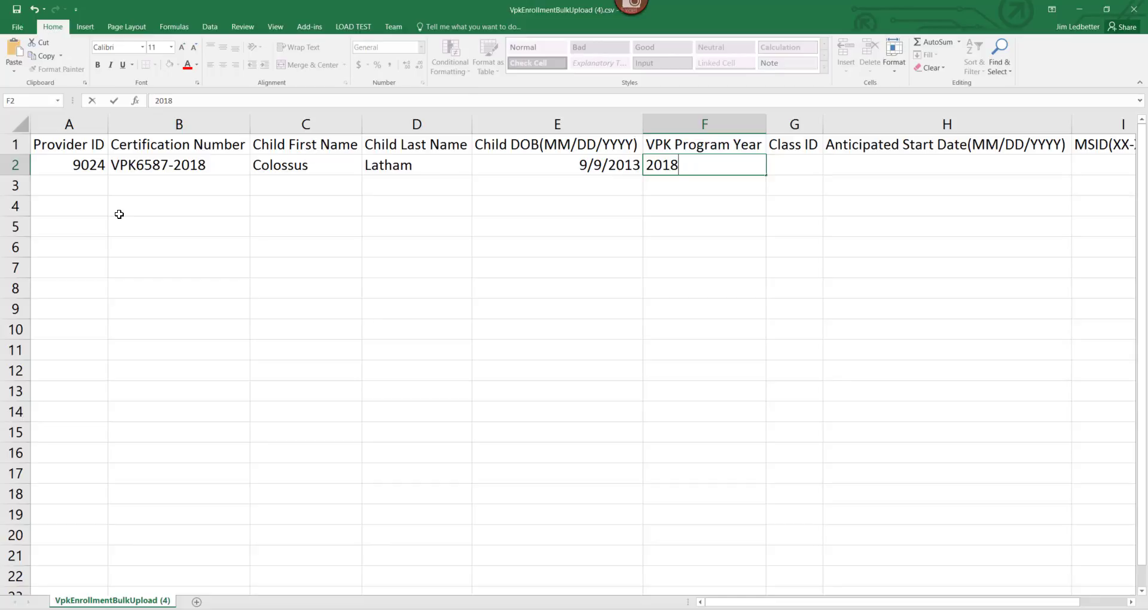
click(199, 178)
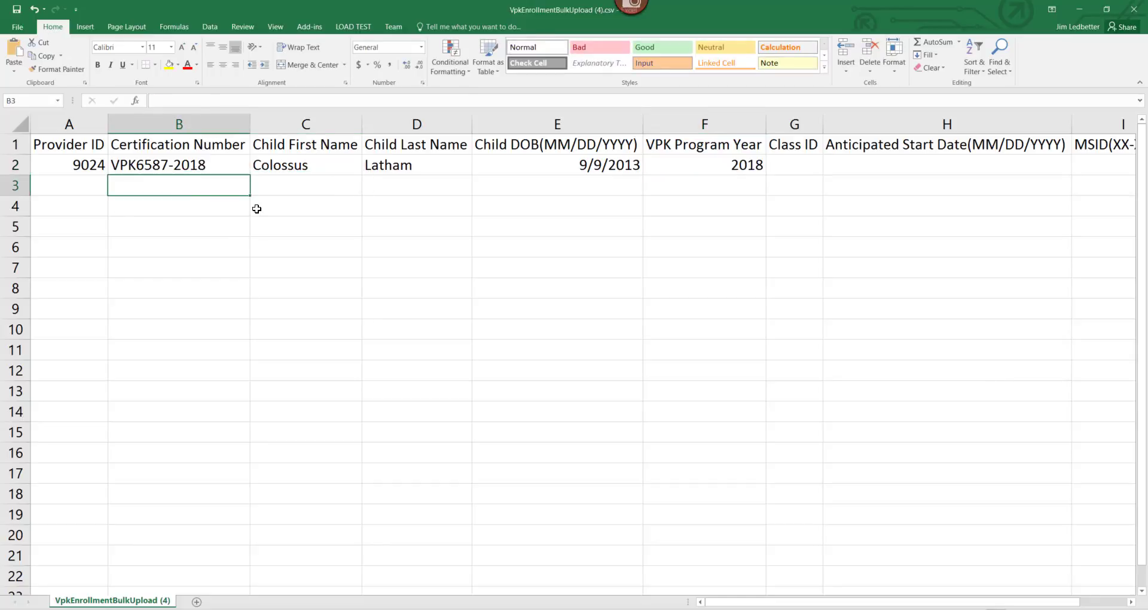
Compare the year suffix of the certificate number in cell B2 with the VPK program year in F2
click(203, 164)
drag(190, 101, 207, 100)
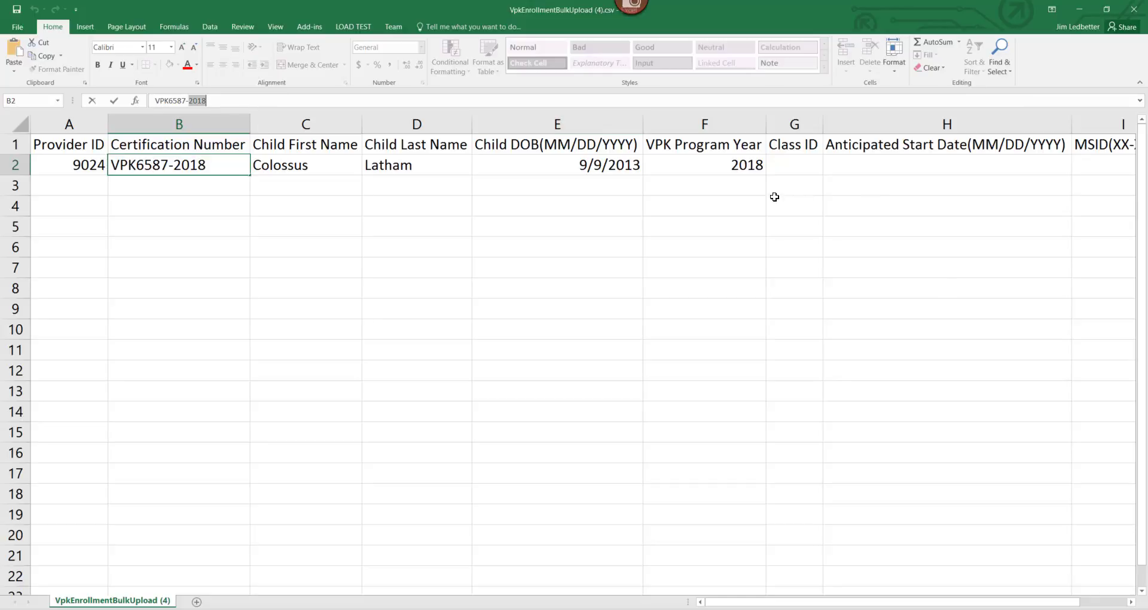
click(745, 167)
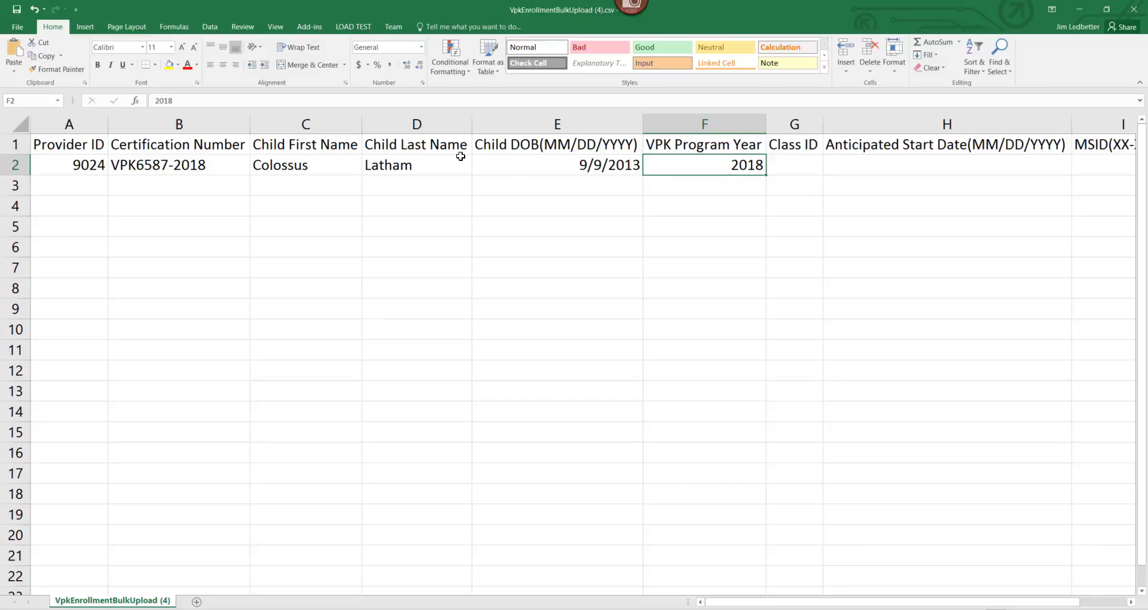
click(183, 169)
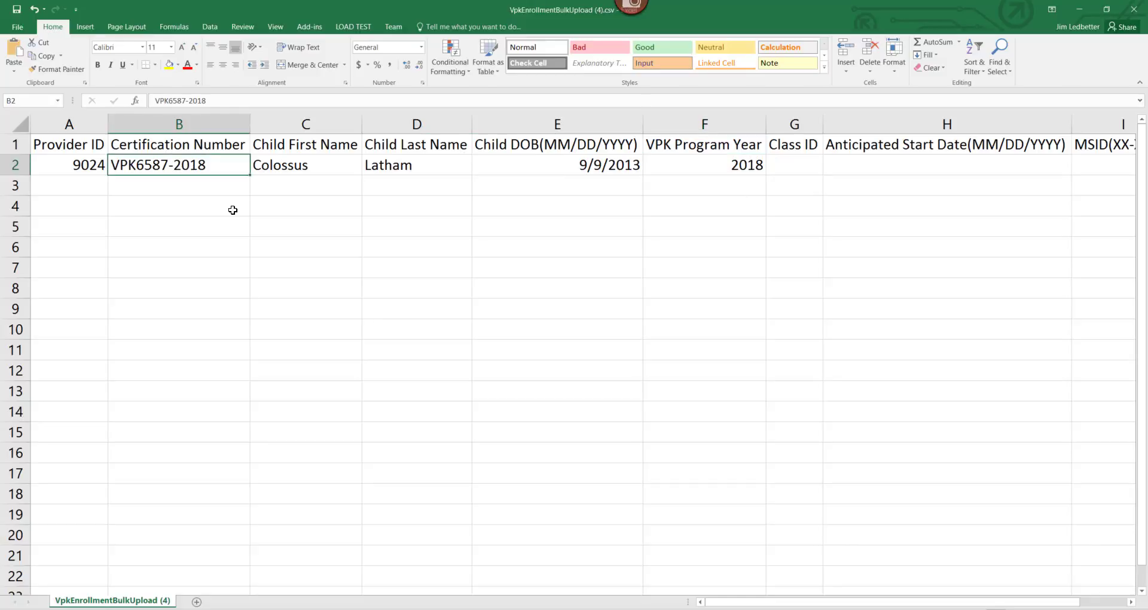
click(709, 171)
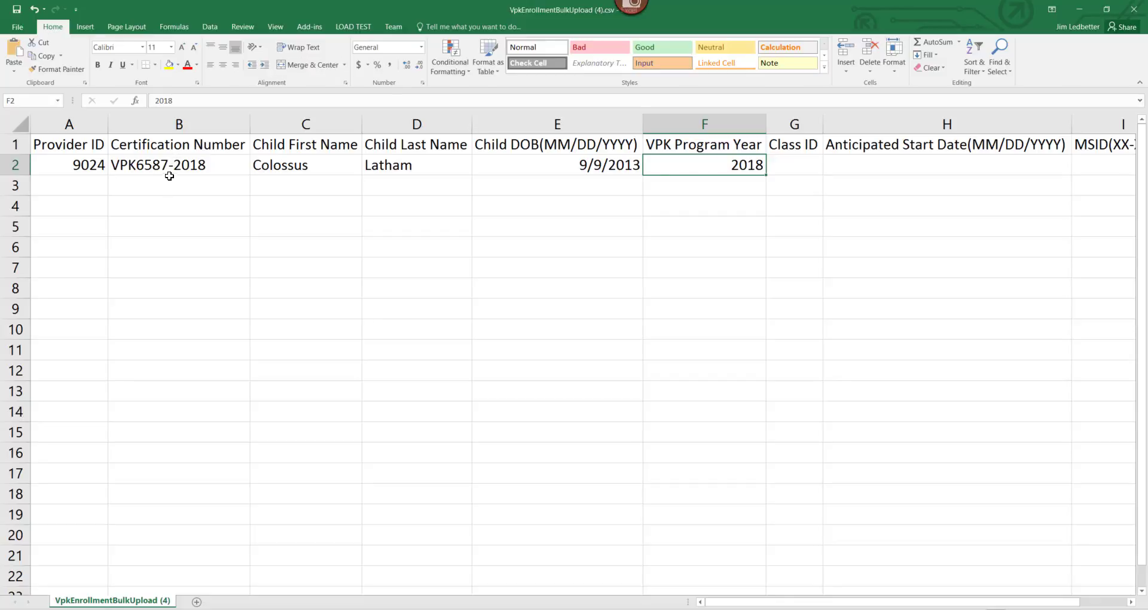
click(168, 172)
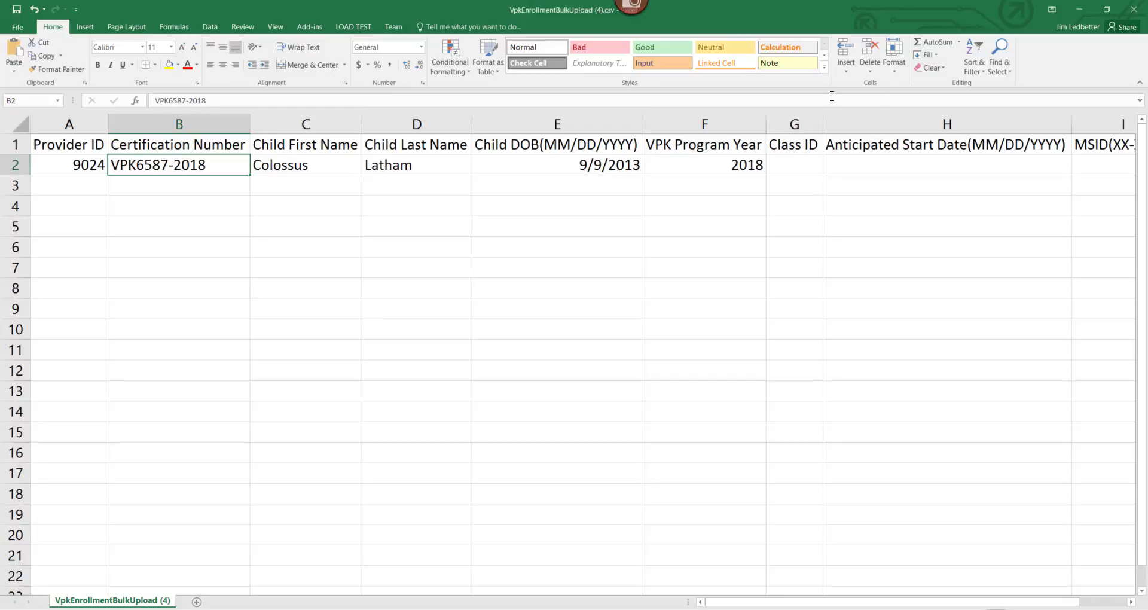
click(734, 170)
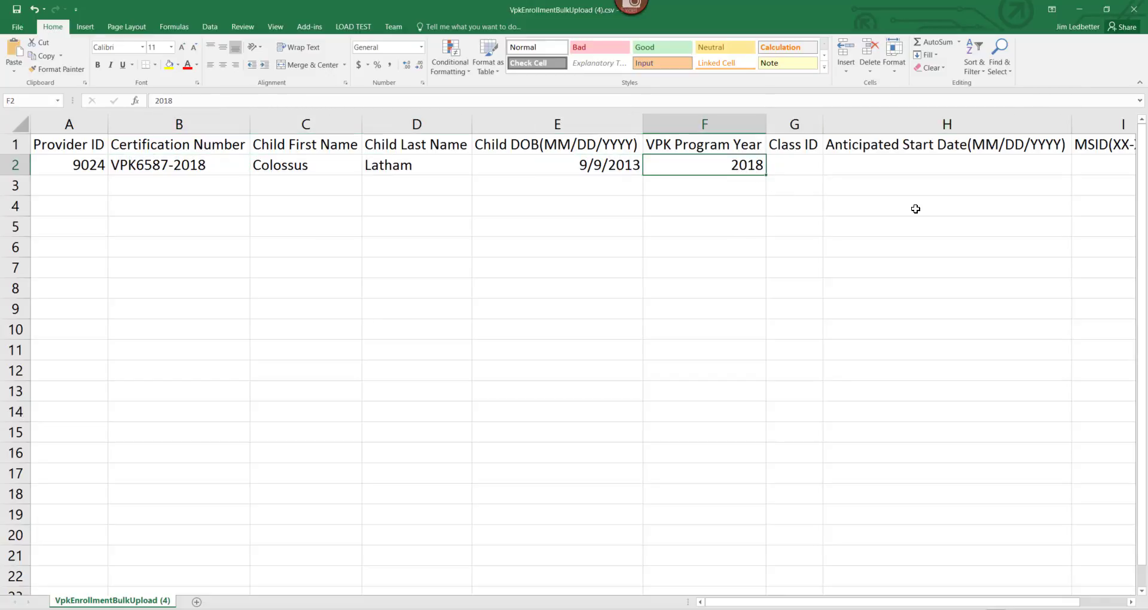
Select the Class ID cell G2, switch to the Provider Portal in Chrome and open the Manage VPK Enrollment page
key(Tab)
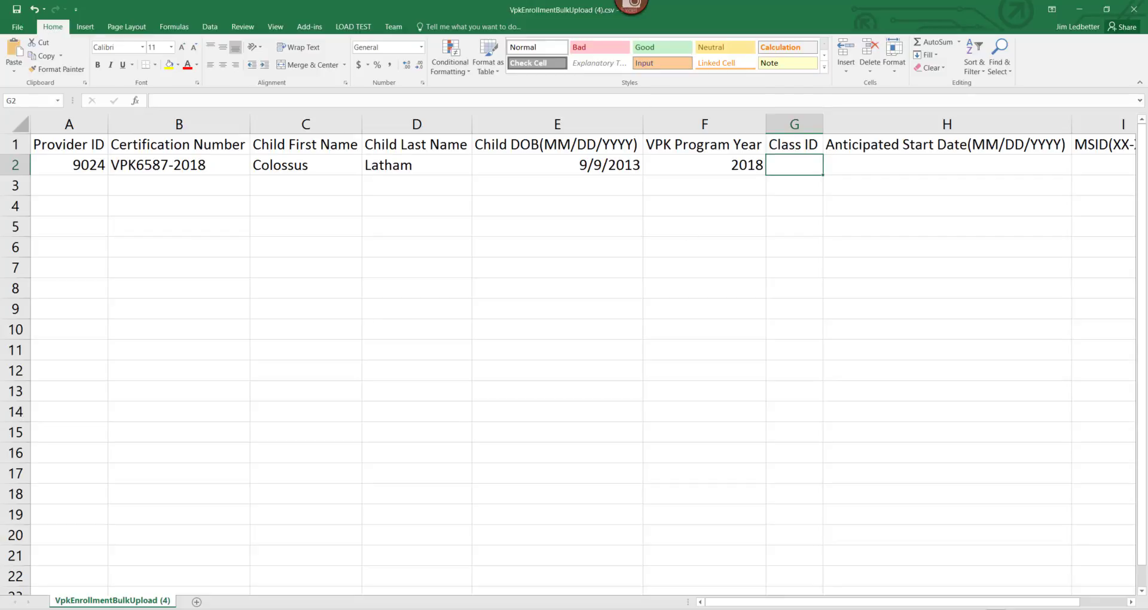
key(alt+Tab)
click(273, 144)
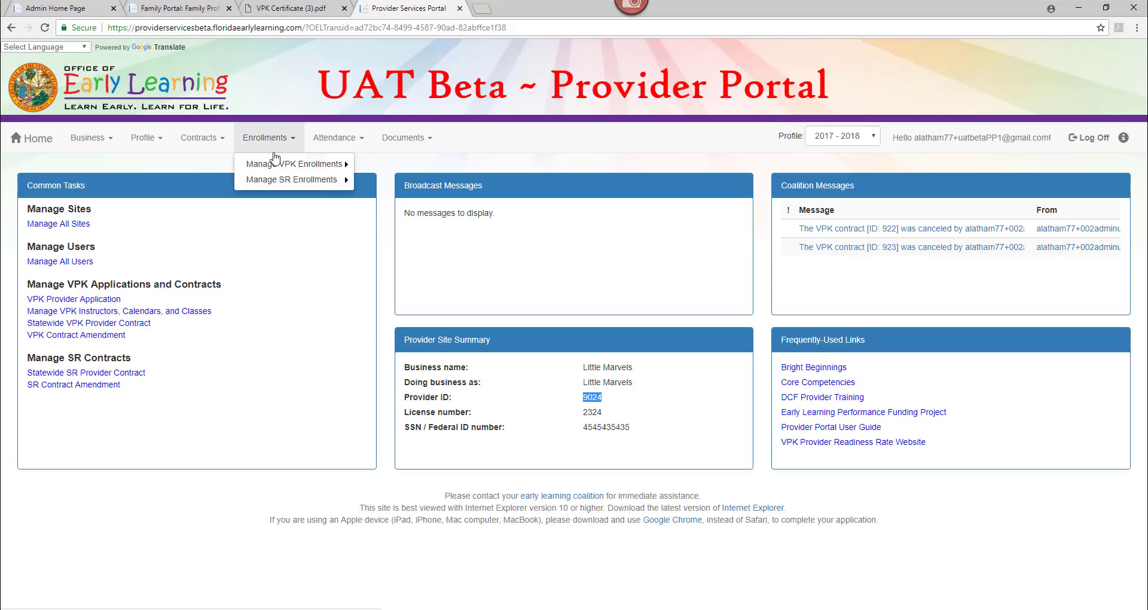
click(275, 165)
click(383, 167)
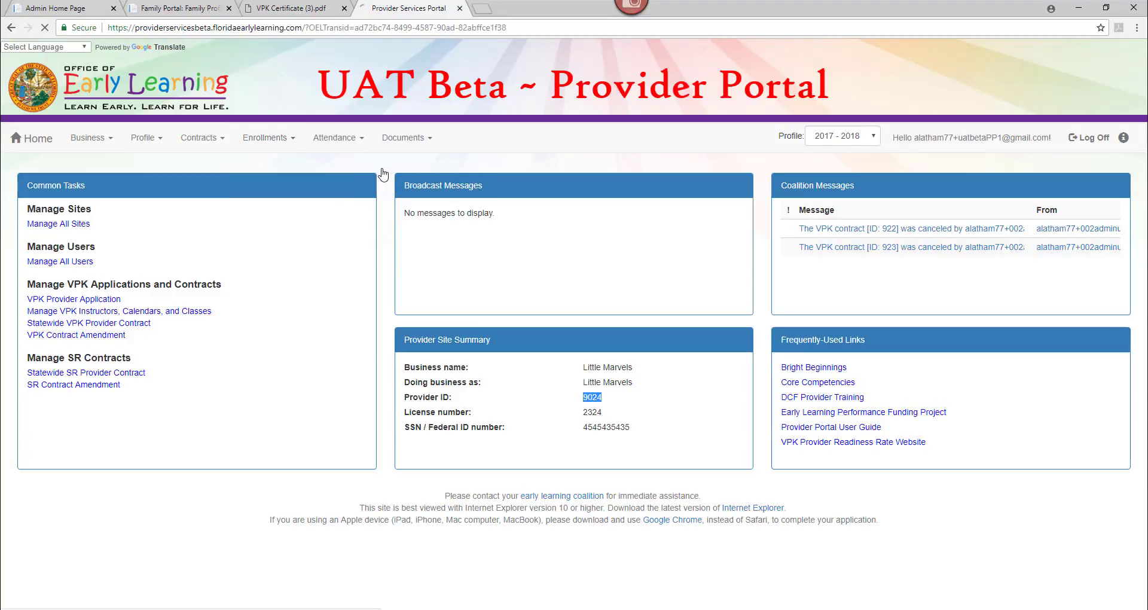
Show the VPK enrollment for program year 2018-2019, session School-year (540 hours) and class AF18 - X-Men
click(147, 257)
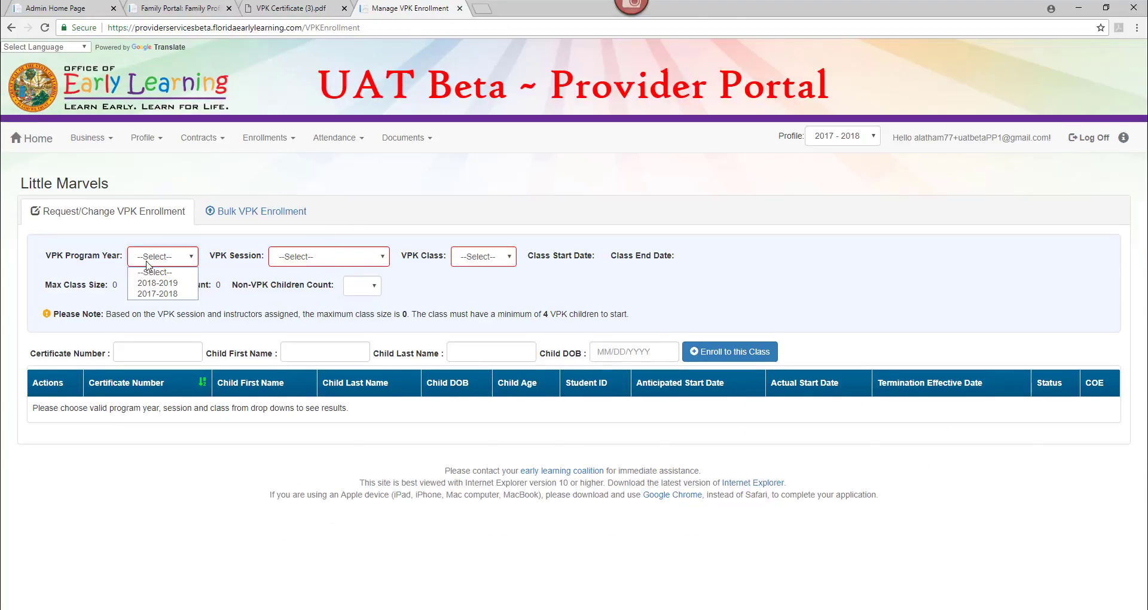
click(150, 284)
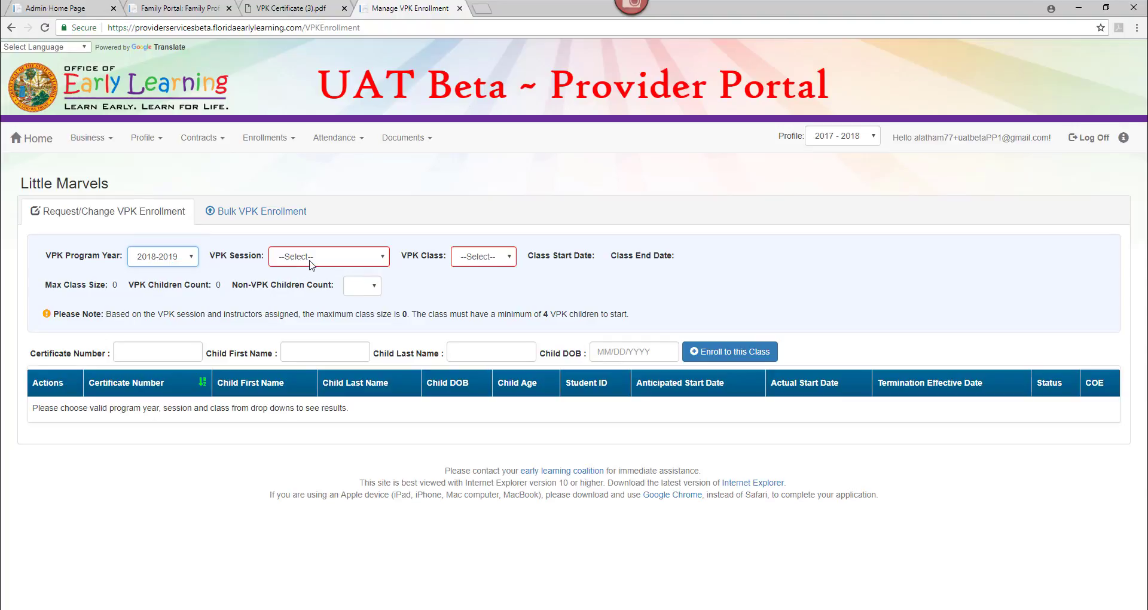
click(310, 257)
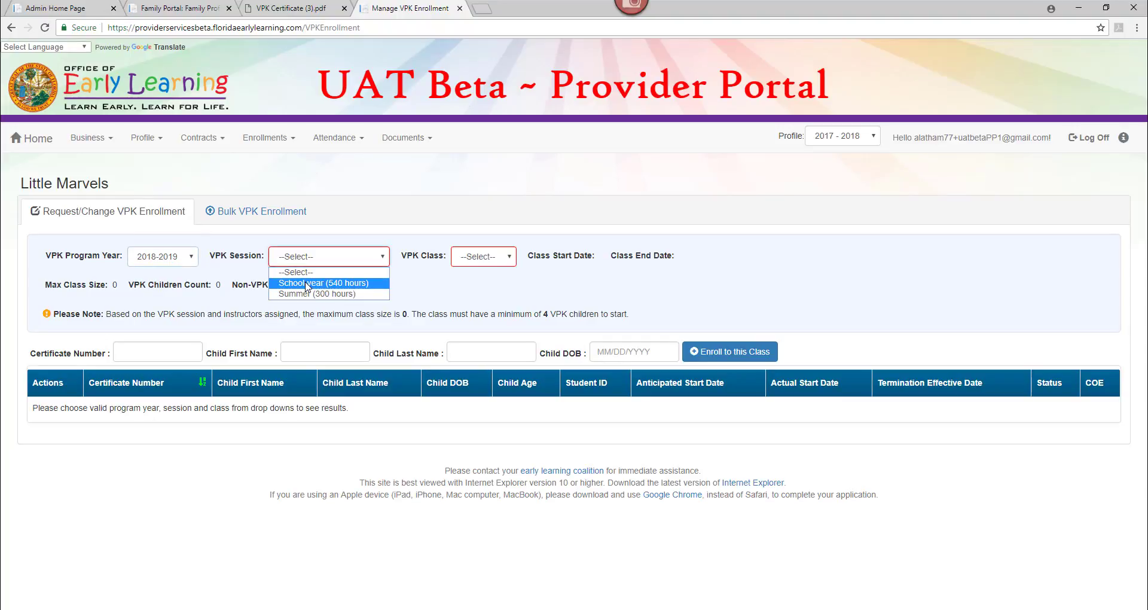
click(306, 281)
click(493, 259)
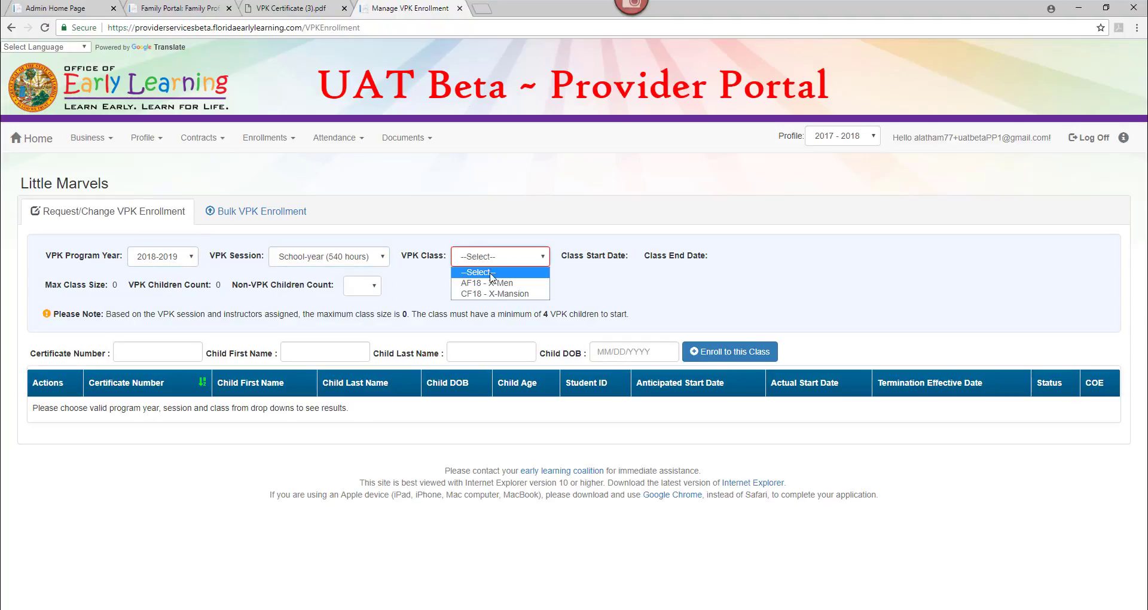
click(492, 284)
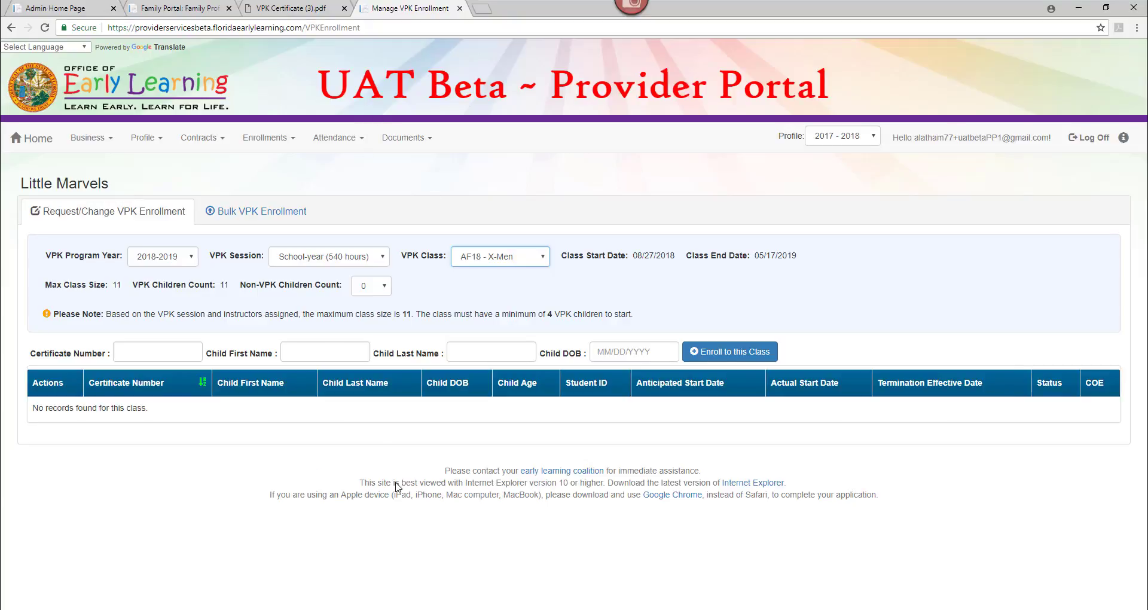
Return to the Excel template and enter AF18 as the class ID in cell G2
mouse_move(336, 609)
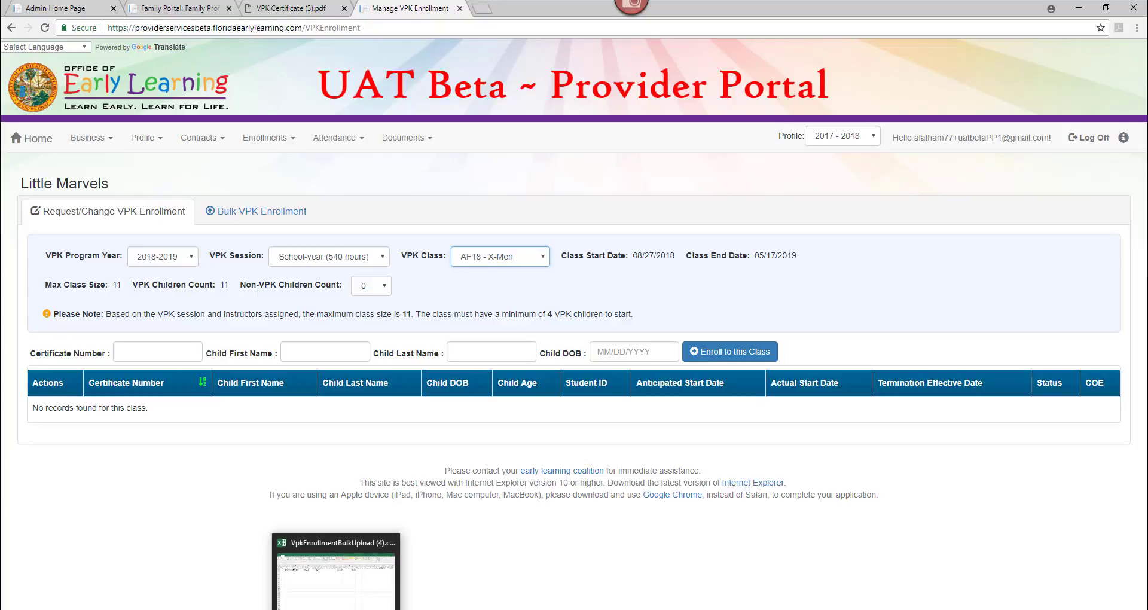
click(336, 571)
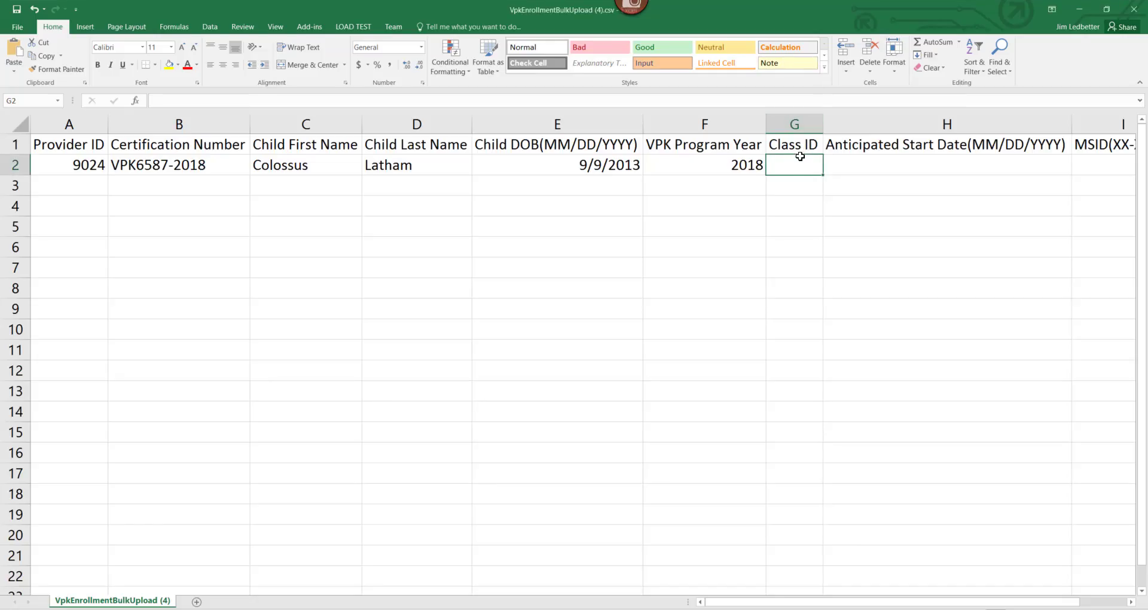
text(AF)
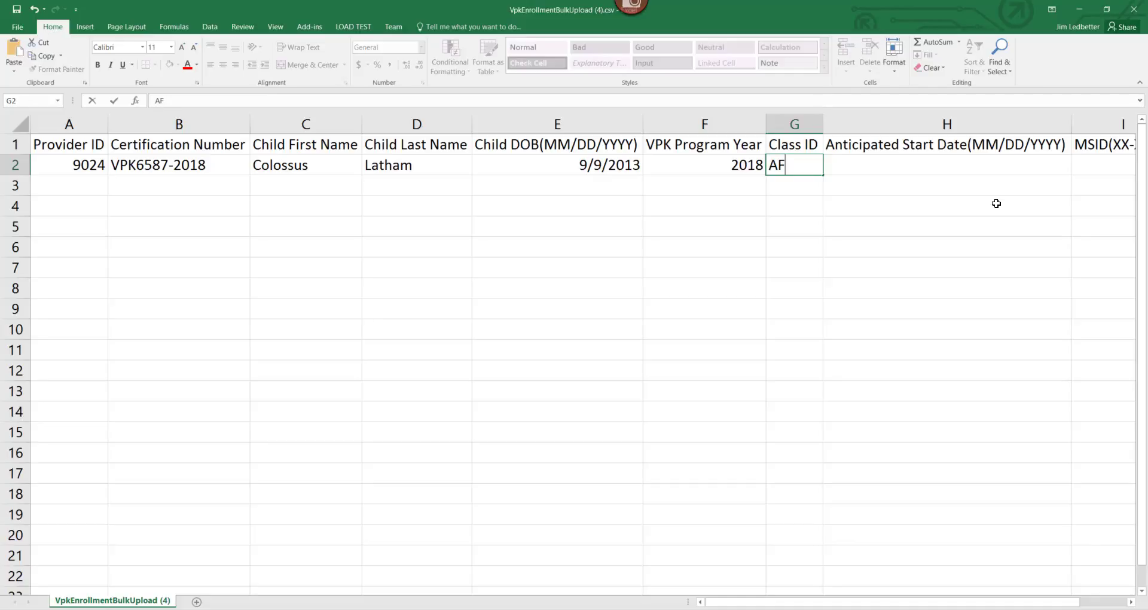
text(18)
key(Tab)
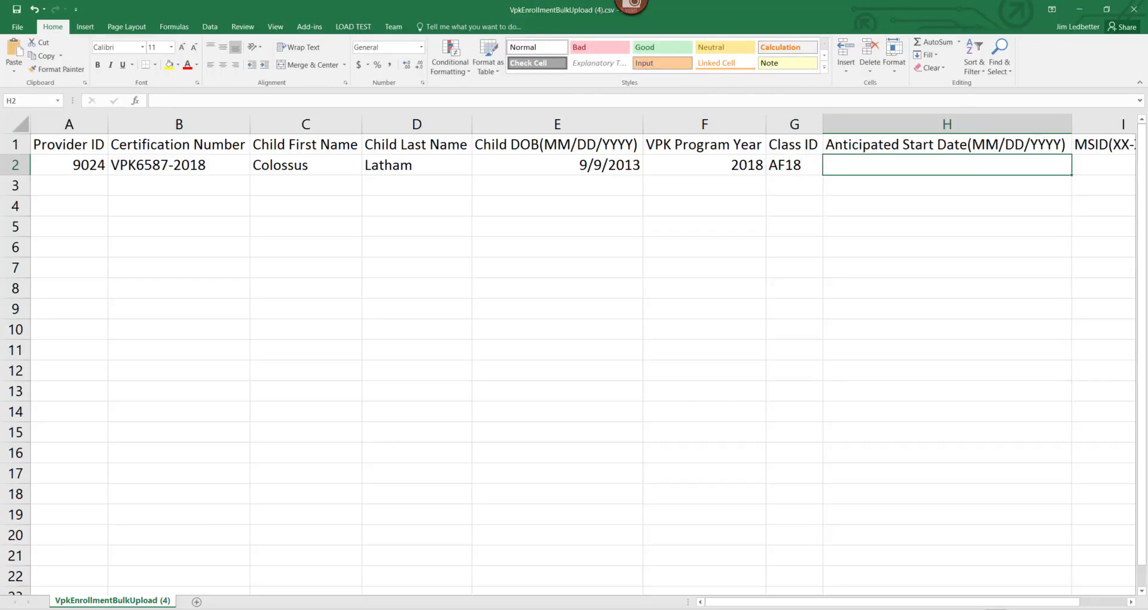
Look up the AF18 class start date in the Provider Portal and enter 8/27/2018 as the anticipated start date in cell H2
click(194, 609)
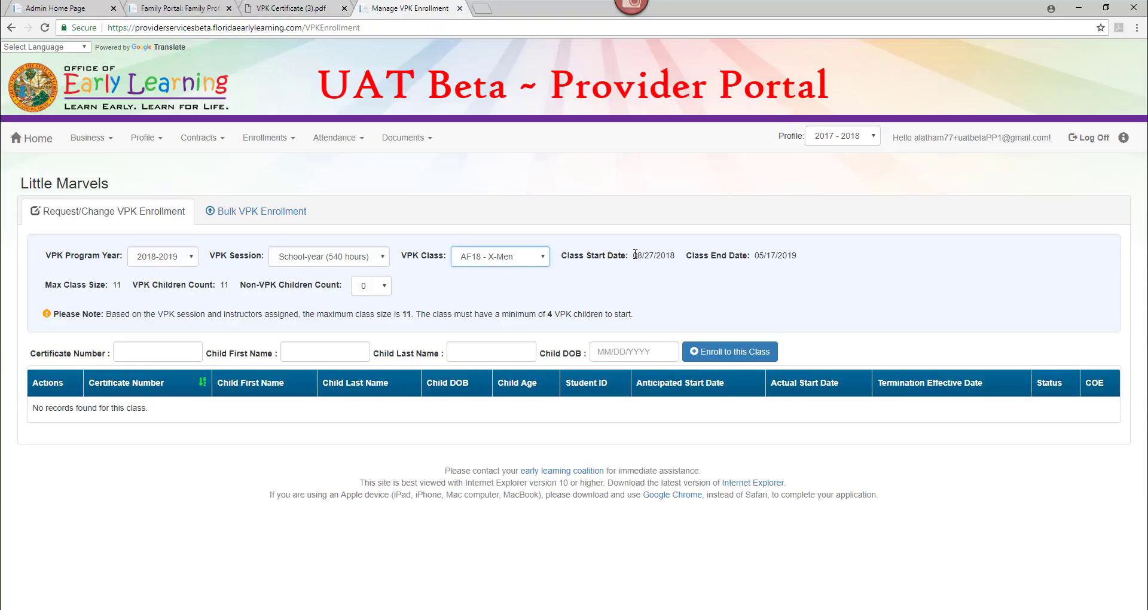
drag(635, 254, 674, 257)
key(alt+Tab)
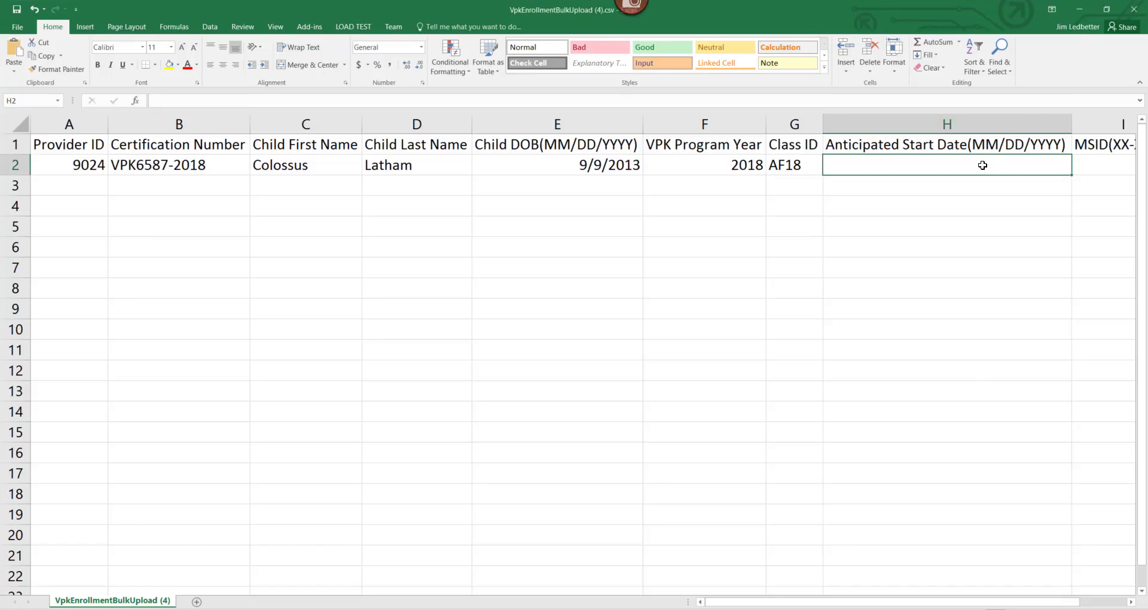
text(8/27/)
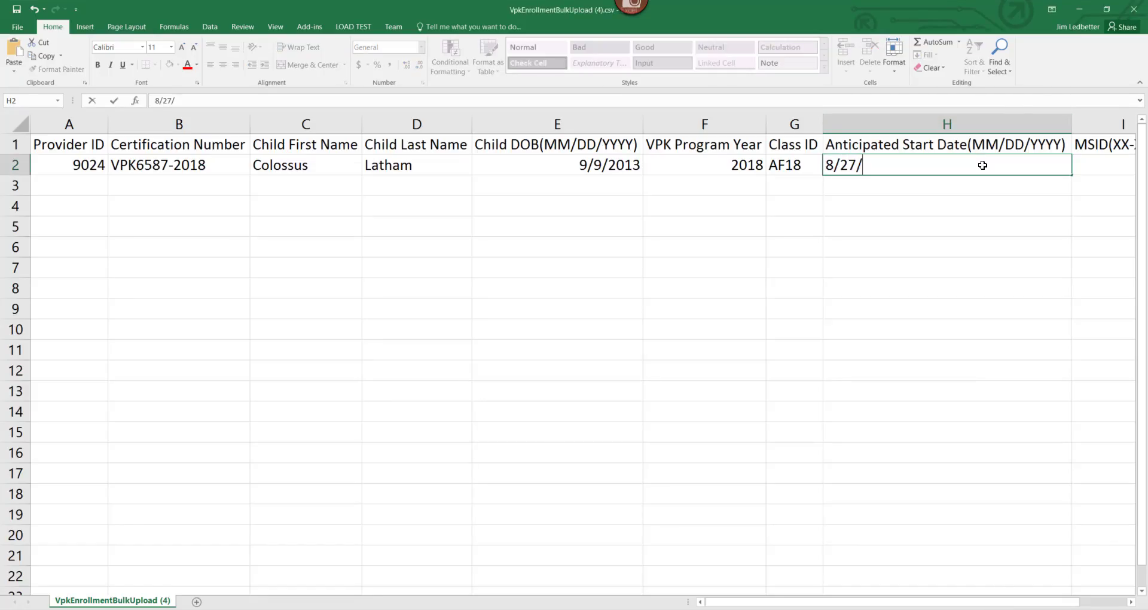
text(2018)
click(1021, 238)
Check the format required by the MSID column and review the row 2 entries from Provider ID through MSID
scroll(1020, 238, right, 2)
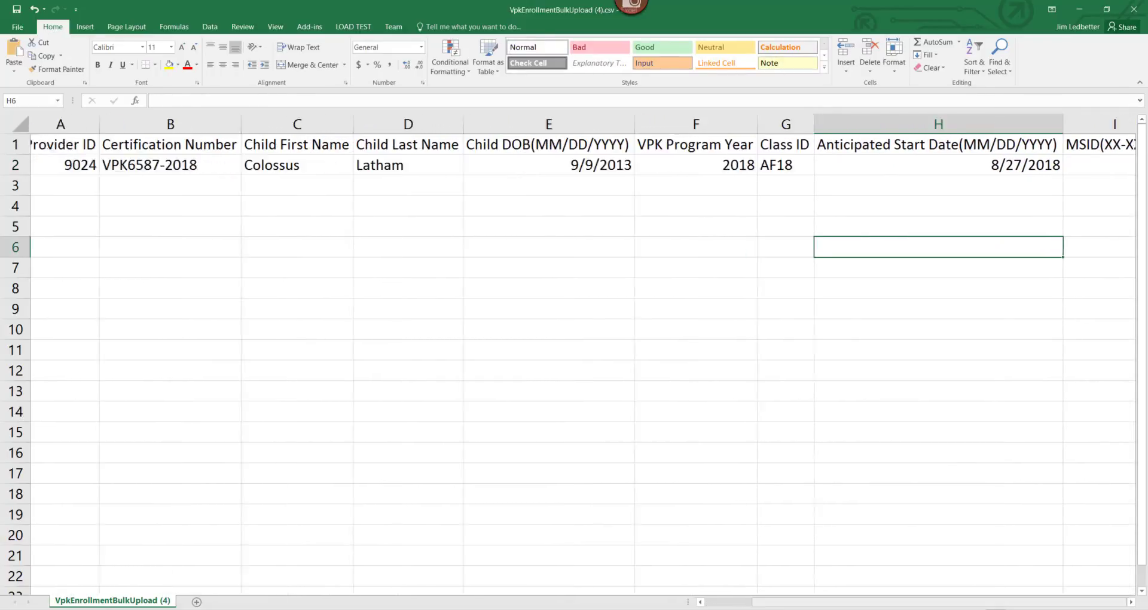
scroll(1041, 394, right, 1)
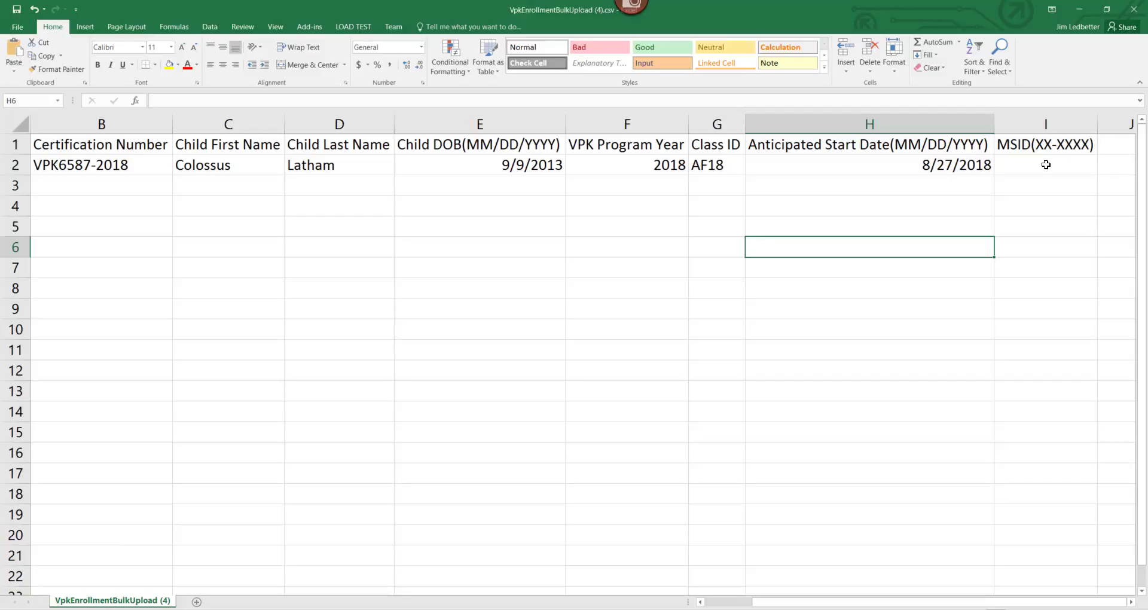
click(1041, 147)
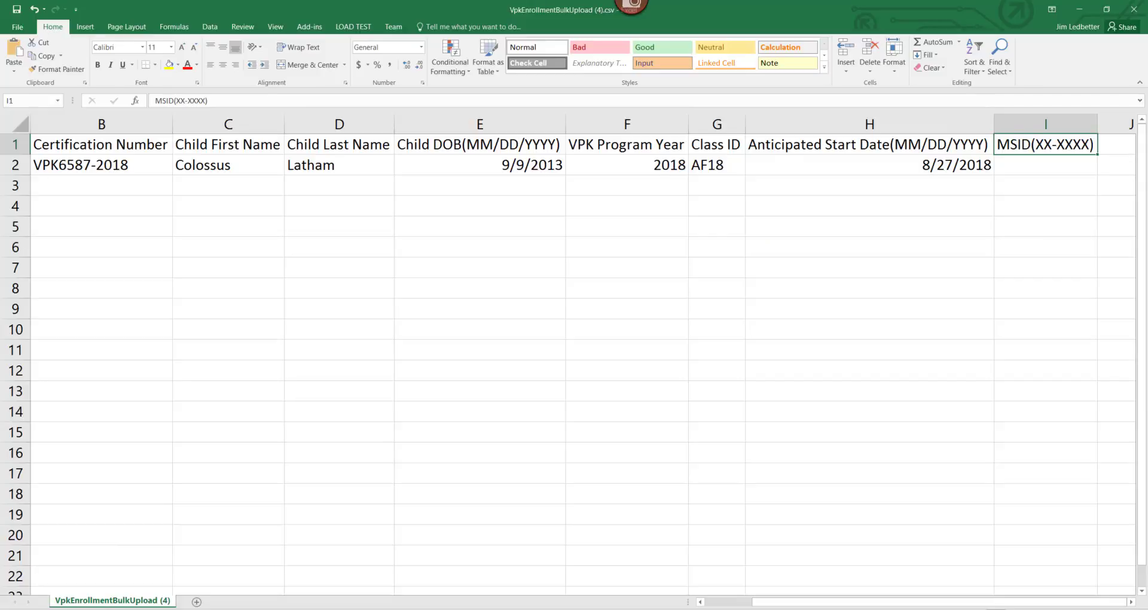
click(1038, 164)
key(Left)
key(Left)
key(Left)
key(Left)
key(Left)
key(Left)
key(Left)
key(Left)
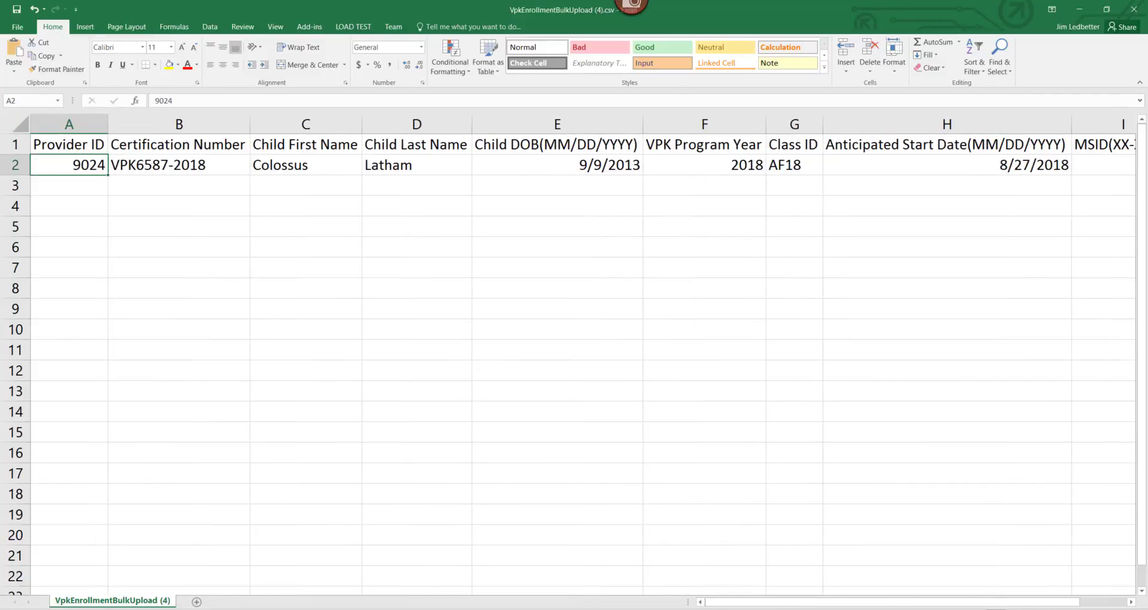
key(Right)
key(Right)
key(Right)
key(Right)
key(Right)
key(Right)
key(Right)
key(Right)
key(Right)
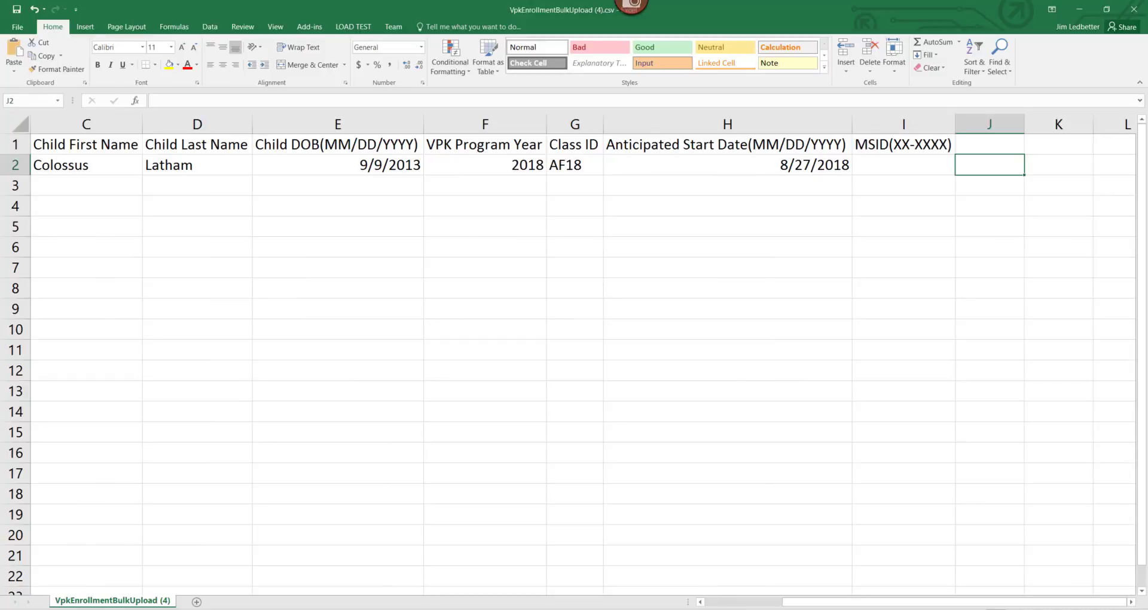
key(Left)
key(Left)
key(Left)
key(Left)
key(Left)
key(Left)
key(Left)
key(Left)
key(Left)
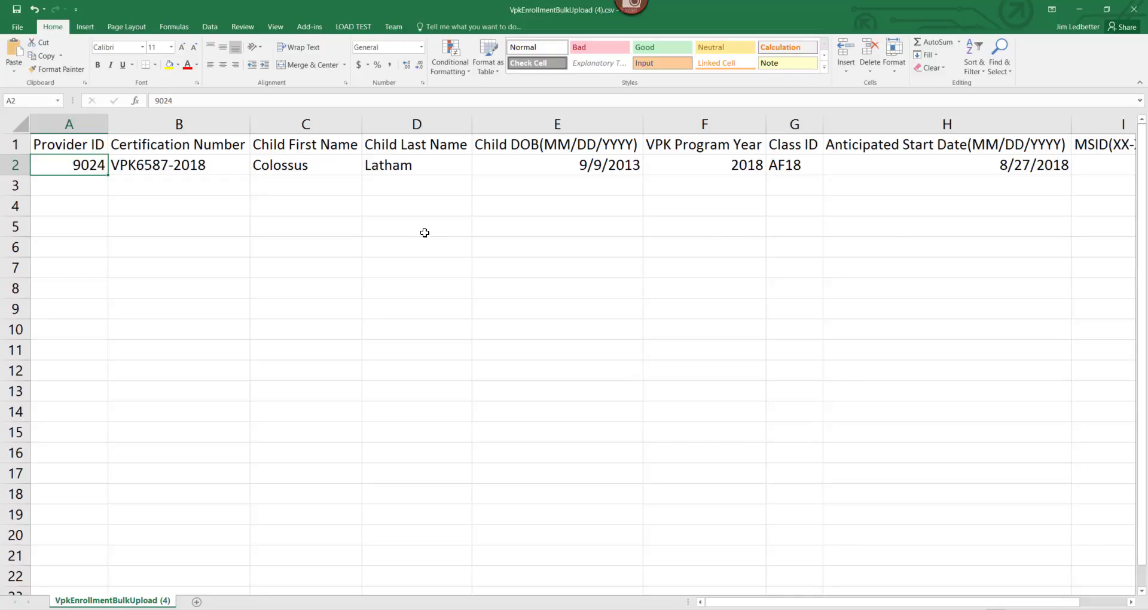
Save the template to the Desktop as a CSV (Comma delimited) file named xmen fall class1, keeping the CSV format
click(18, 28)
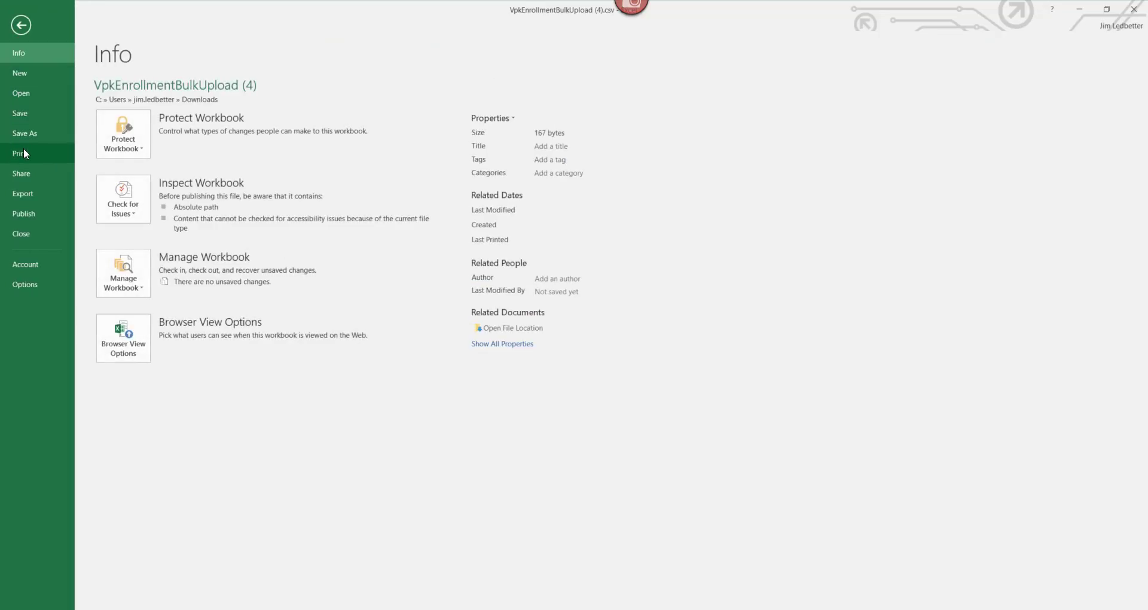
click(24, 134)
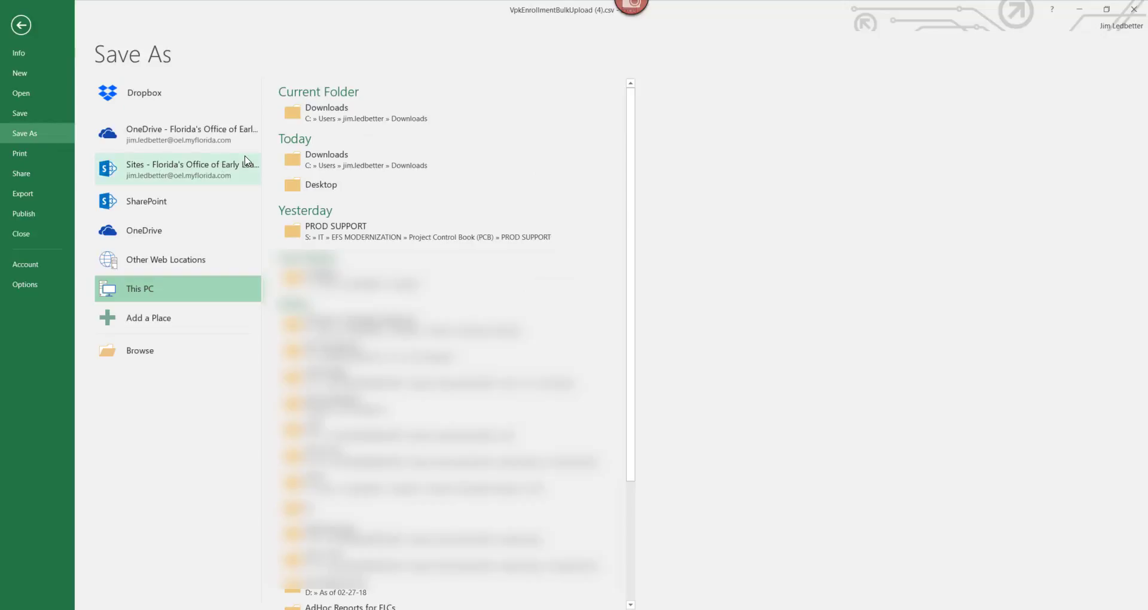
click(330, 185)
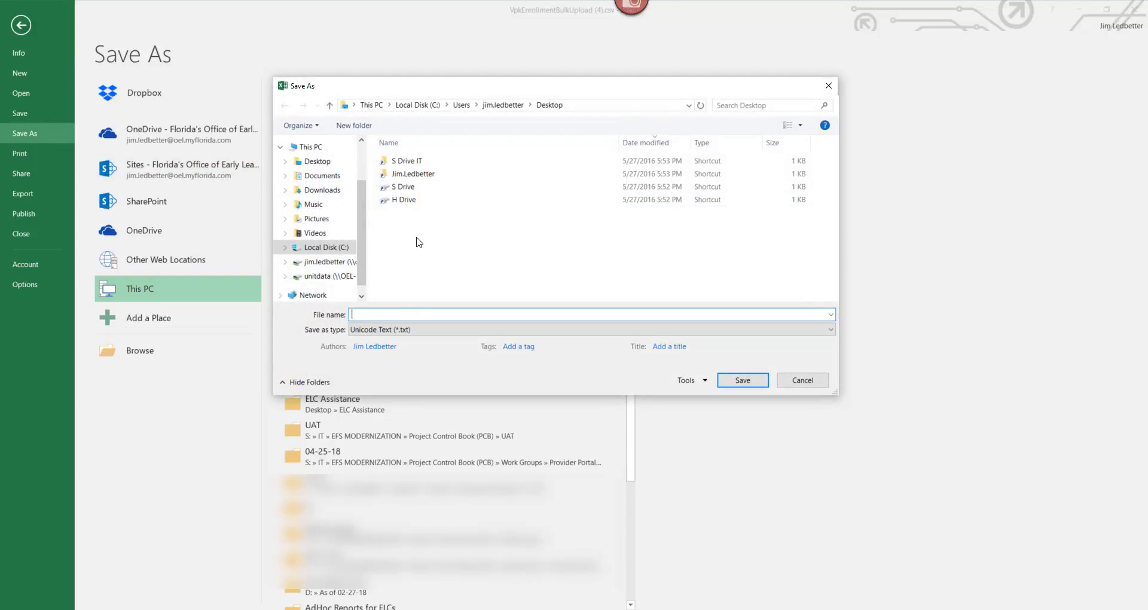
click(394, 330)
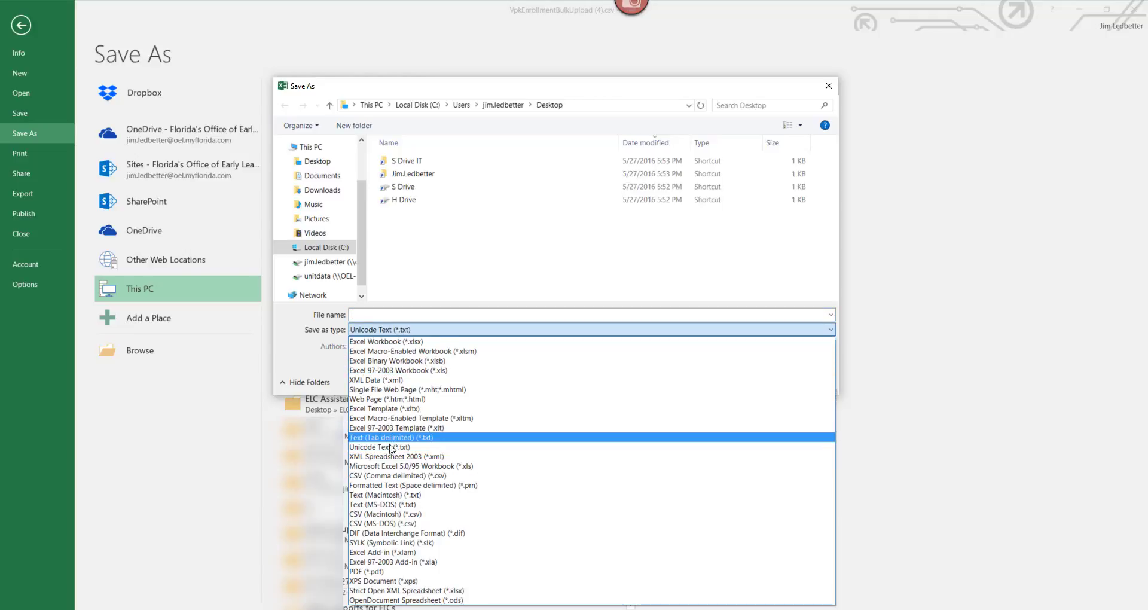
click(388, 477)
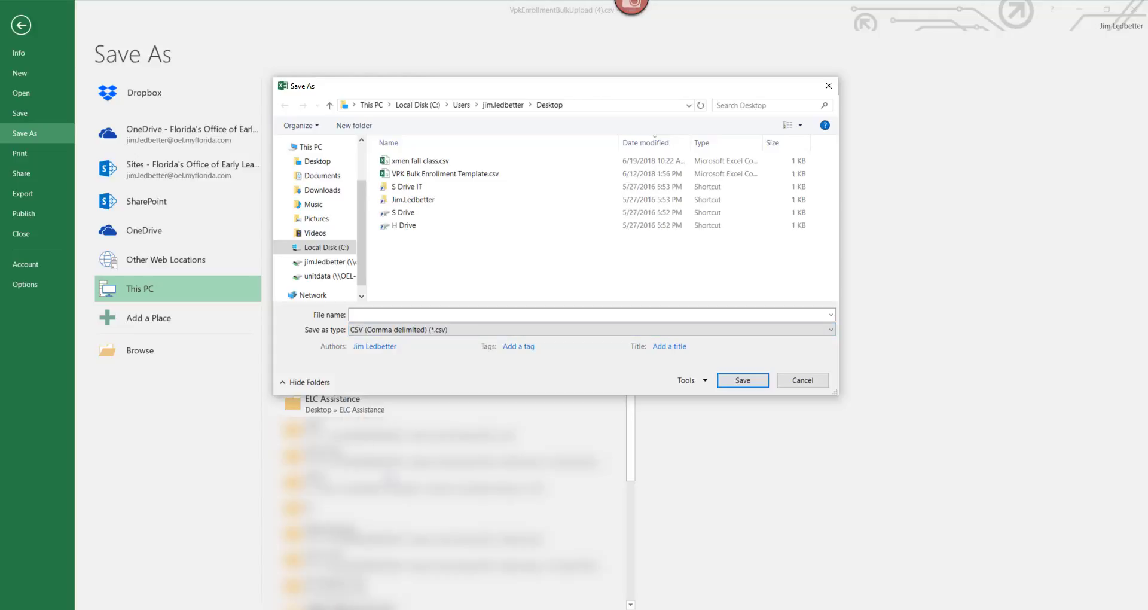
click(431, 314)
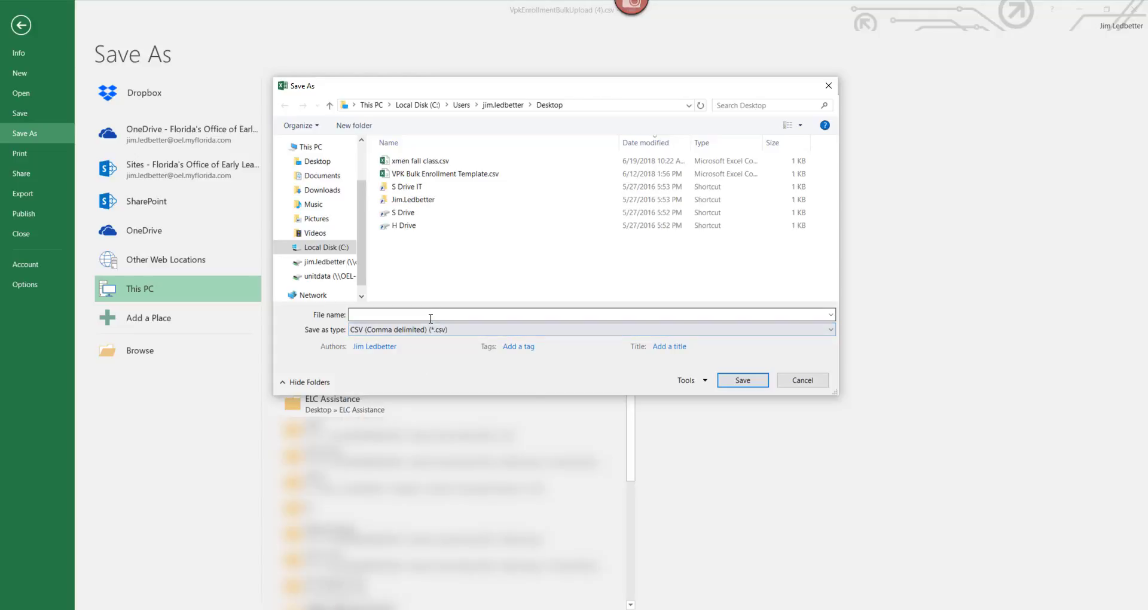
text(xm)
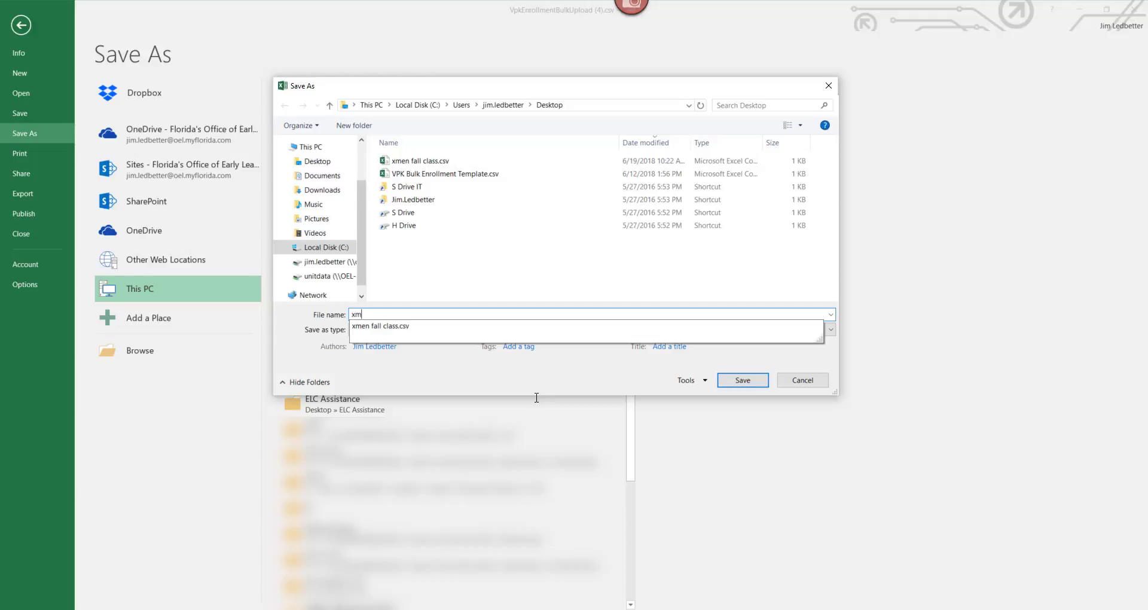
text(en fall class1)
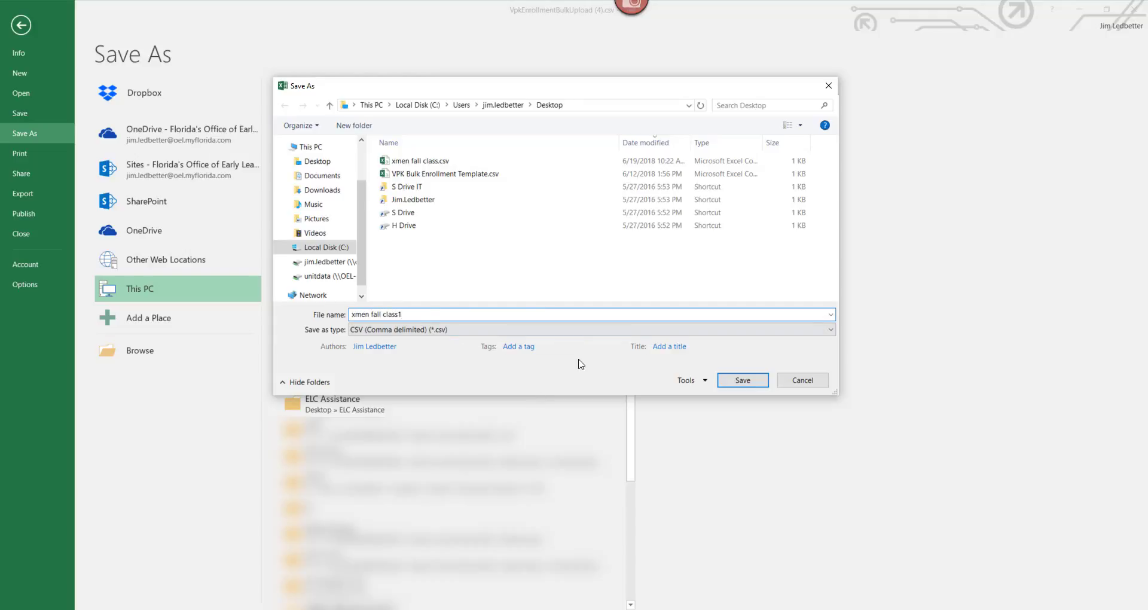
click(741, 382)
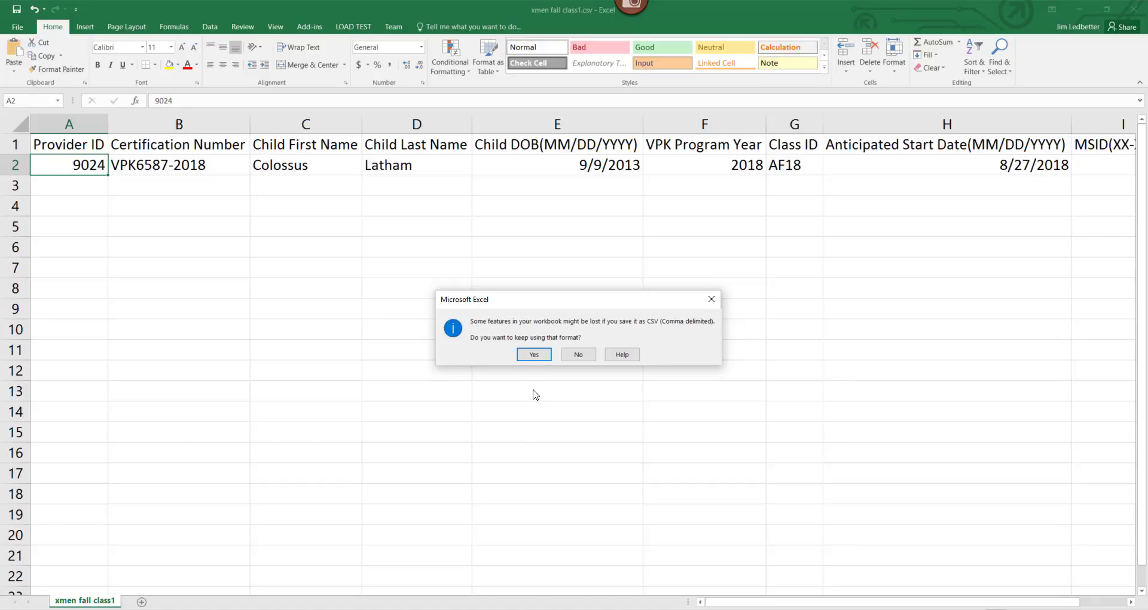
click(534, 354)
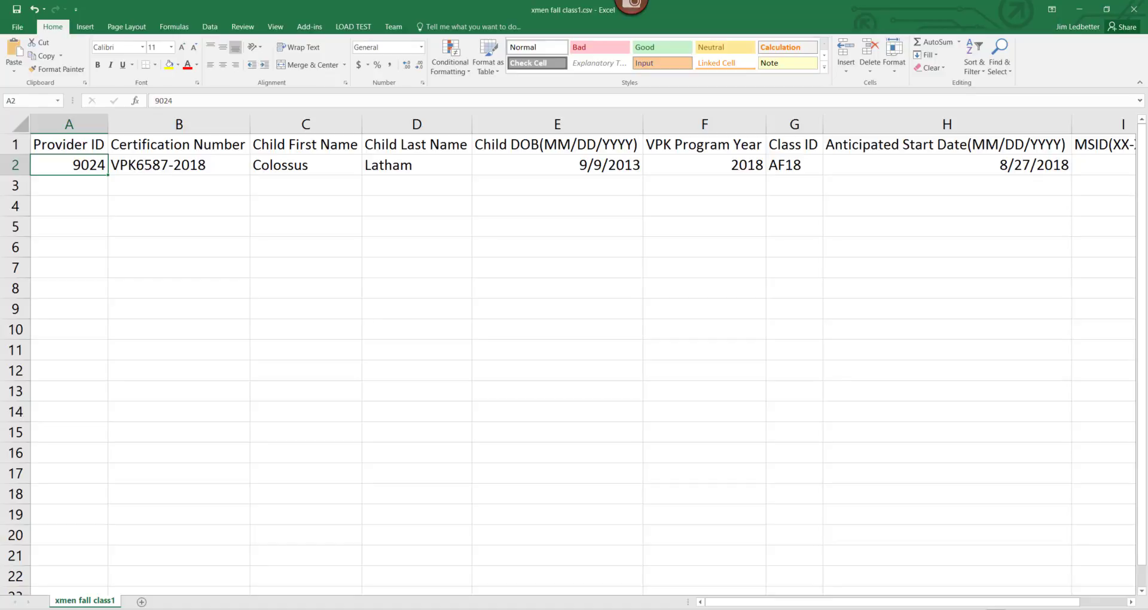
Switch to the Provider Portal in Chrome and go through the child name, DOB and certificate number fields for enrolling a child
key(alt+Tab)
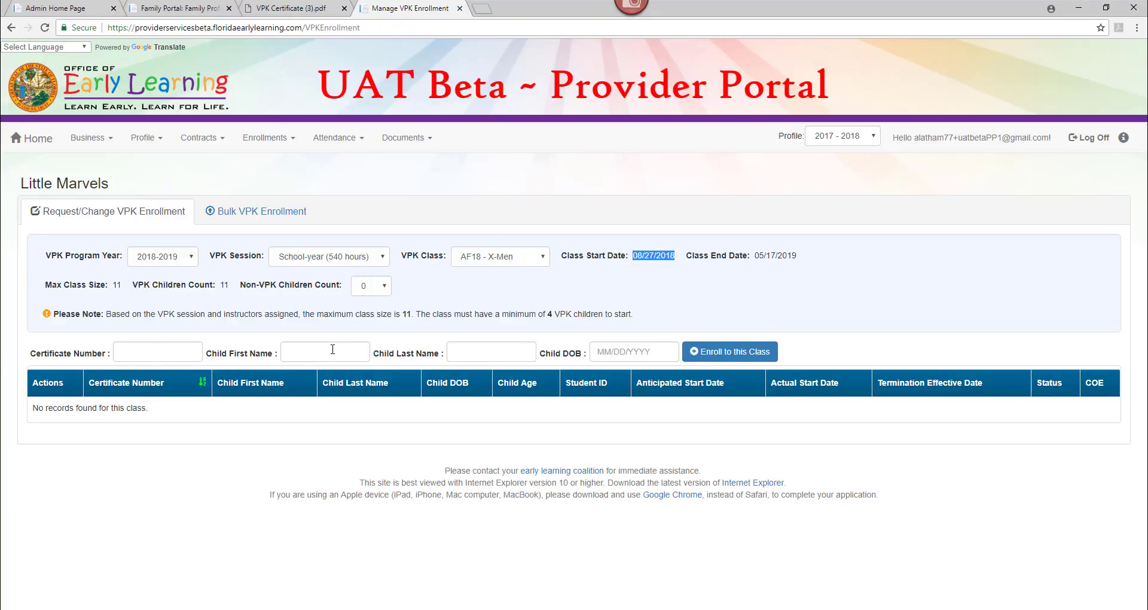
click(313, 353)
click(488, 353)
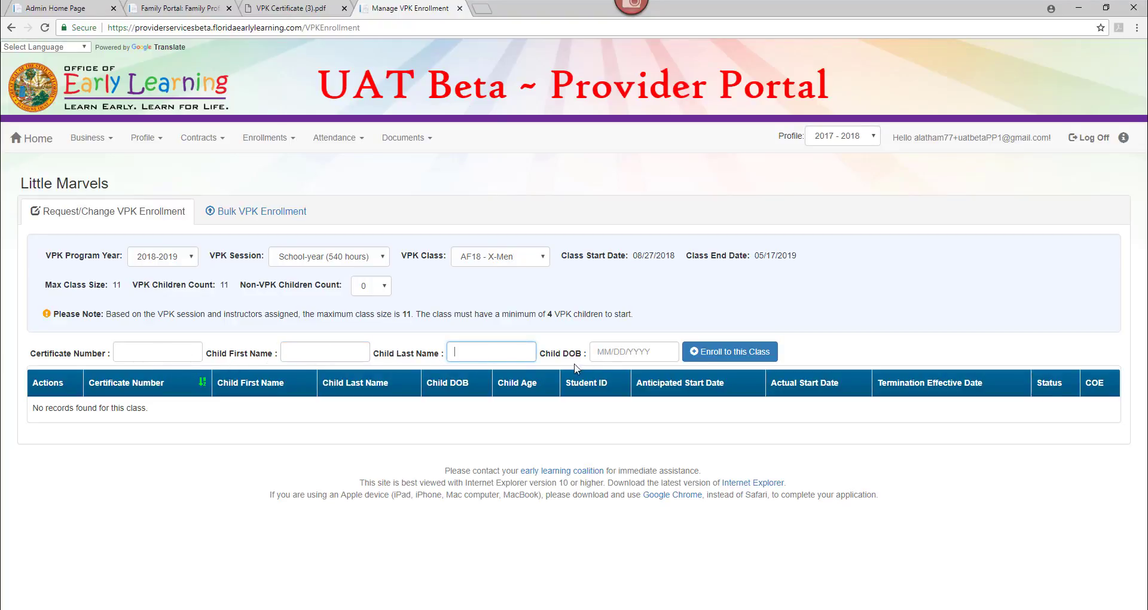
click(625, 353)
click(178, 351)
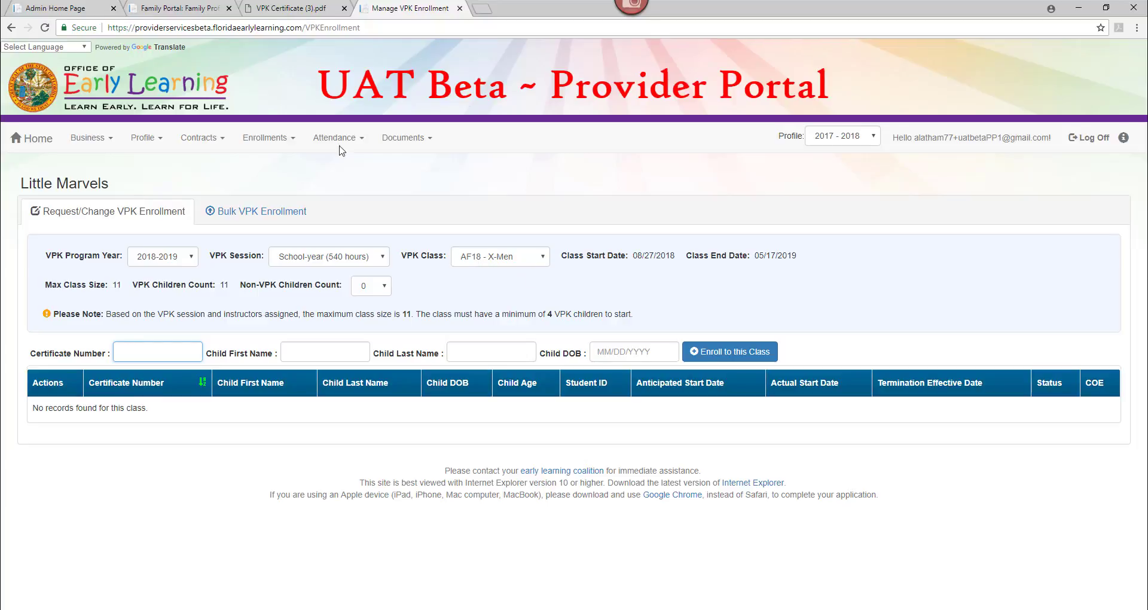
Compare the issue date on the VPK certificate PDF with the anticipated start date in Excel, and return to the Manage VPK Enrollment page
click(301, 9)
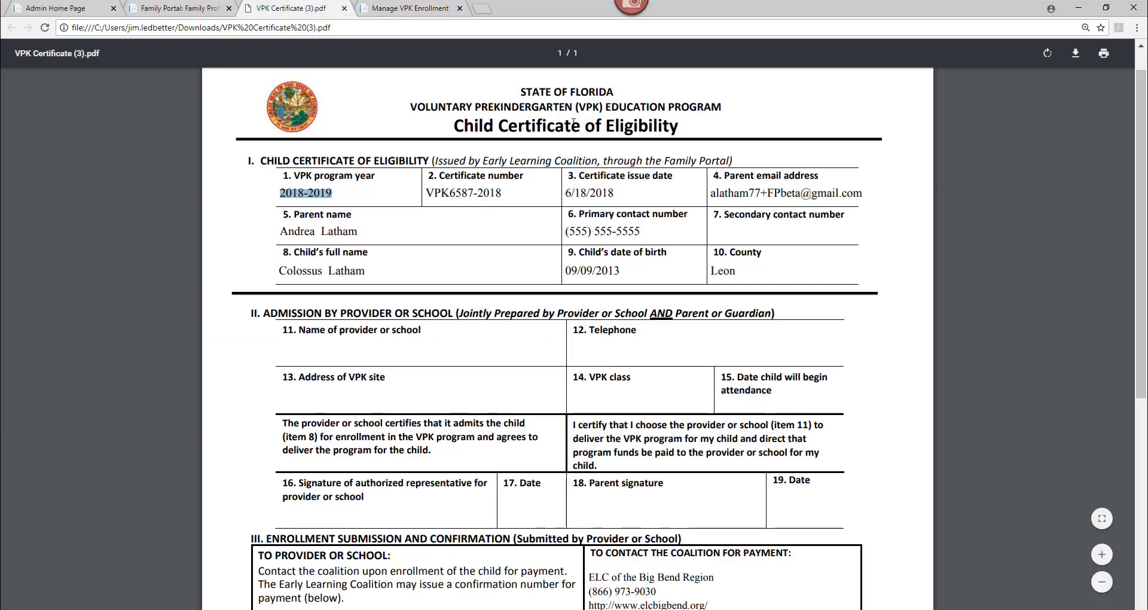
drag(614, 192, 565, 191)
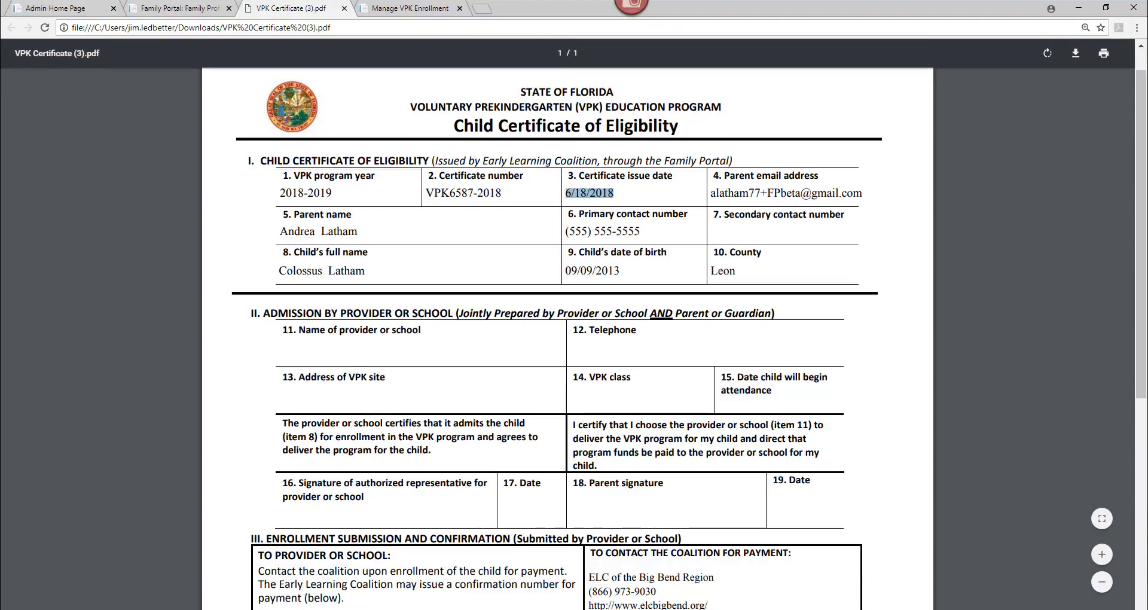
key(alt+Tab)
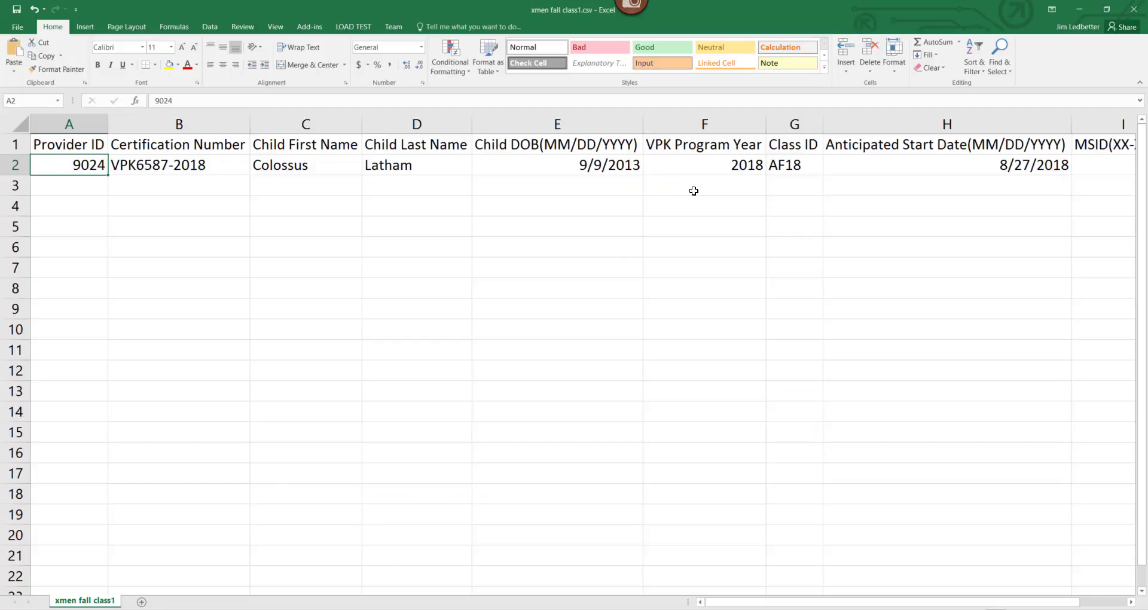
click(891, 166)
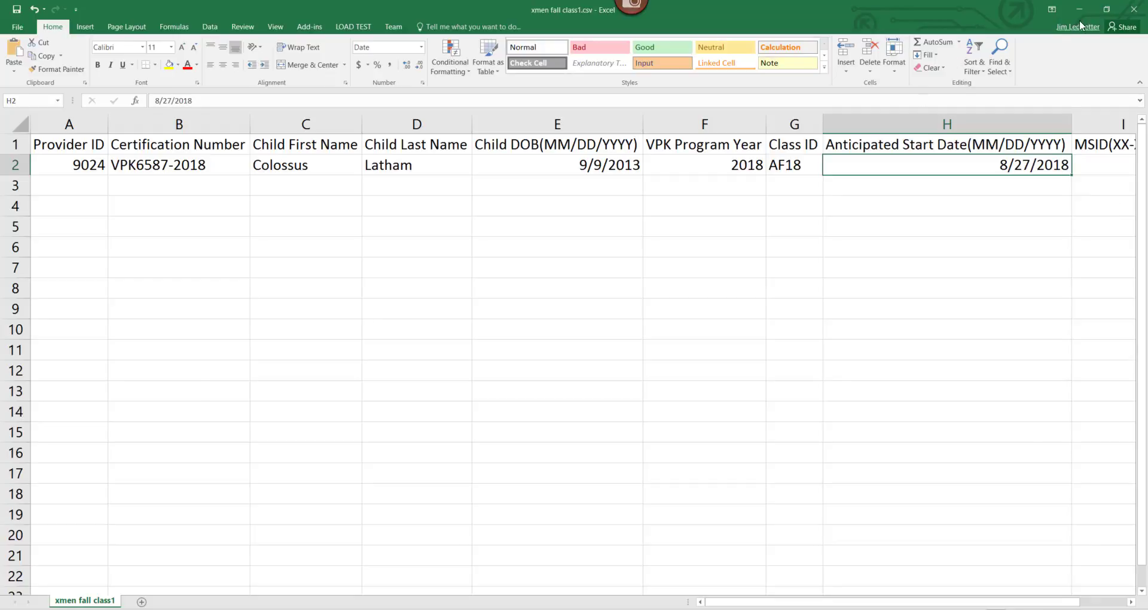
key(alt+Tab)
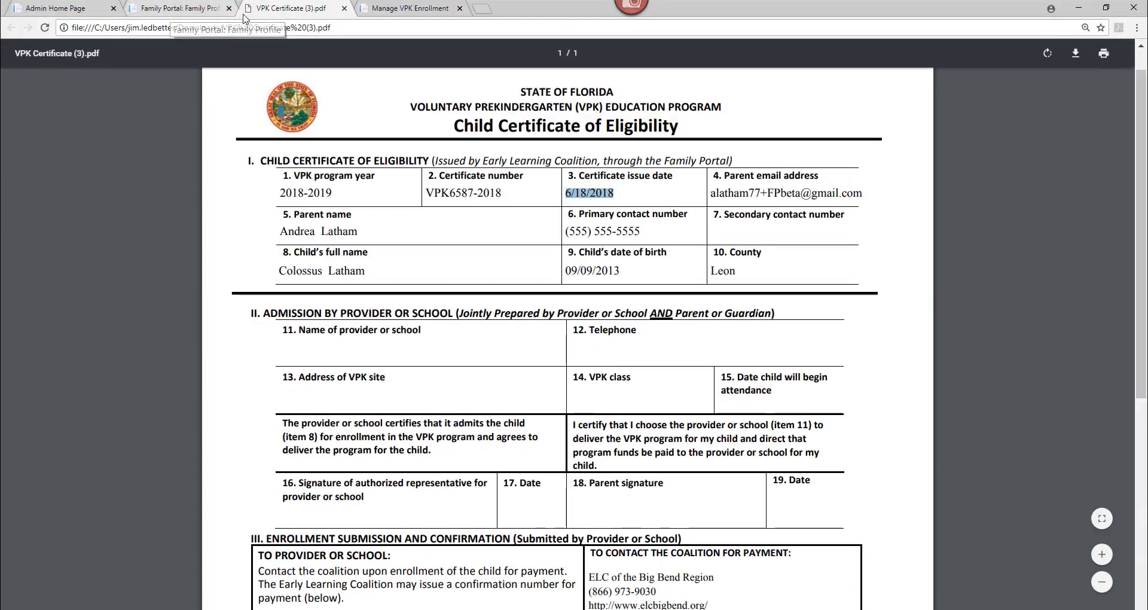
click(389, 8)
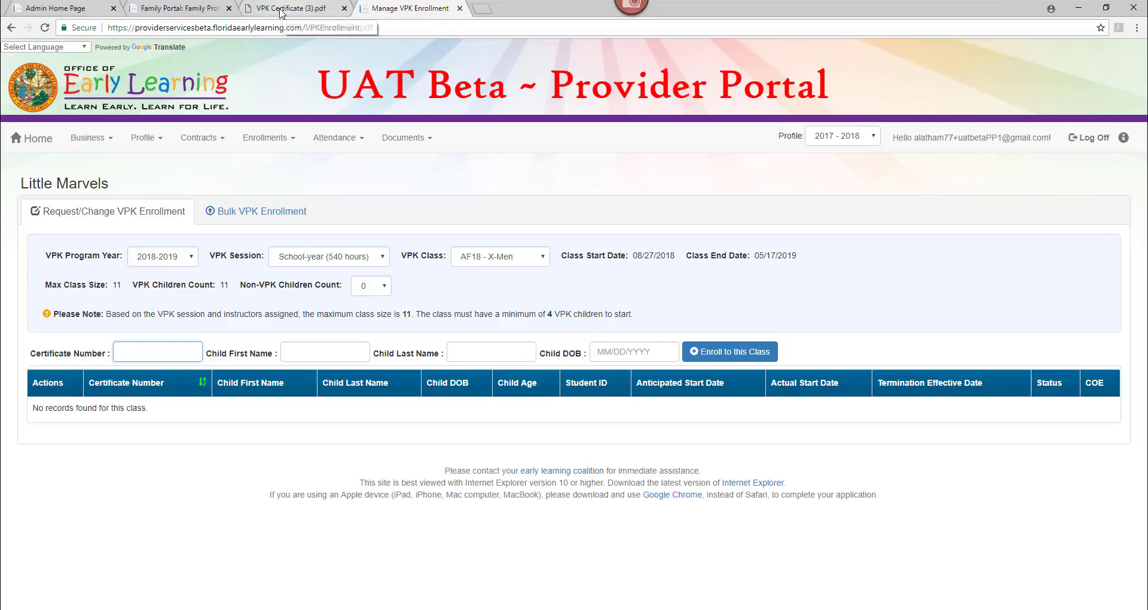
Return to Excel and close the workbook, saving the changes over xmen fall class1.csv on the Desktop
key(alt+Tab)
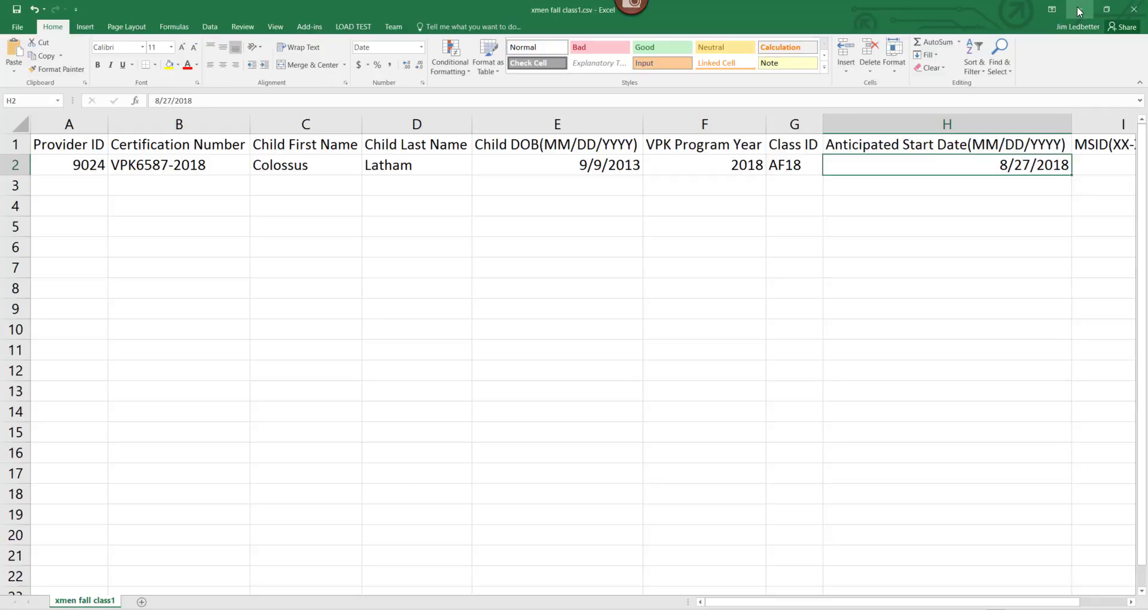
click(1134, 9)
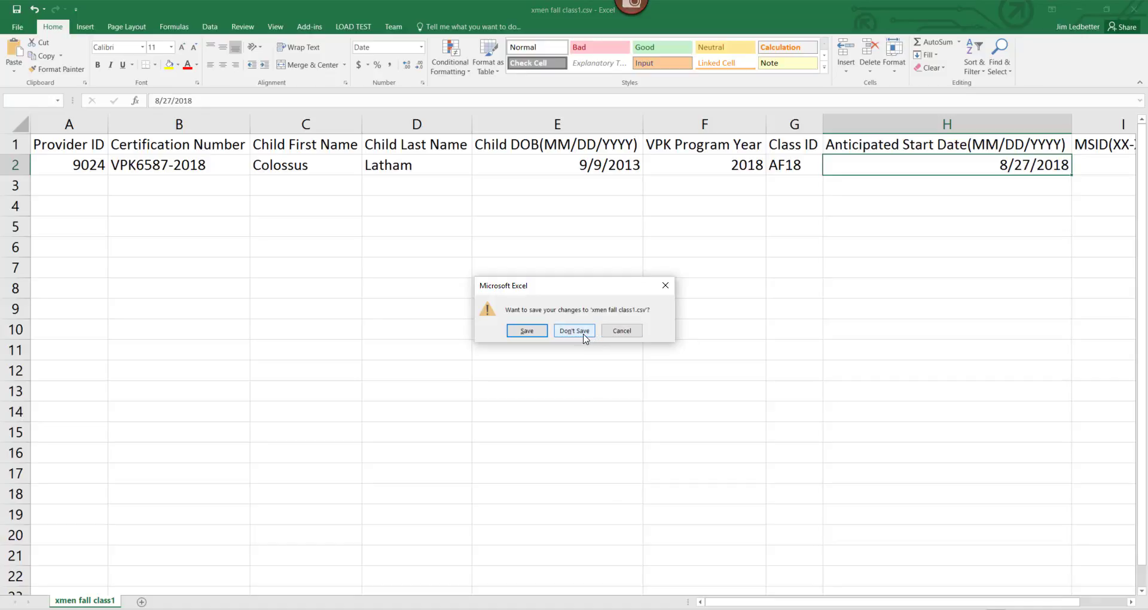
click(527, 331)
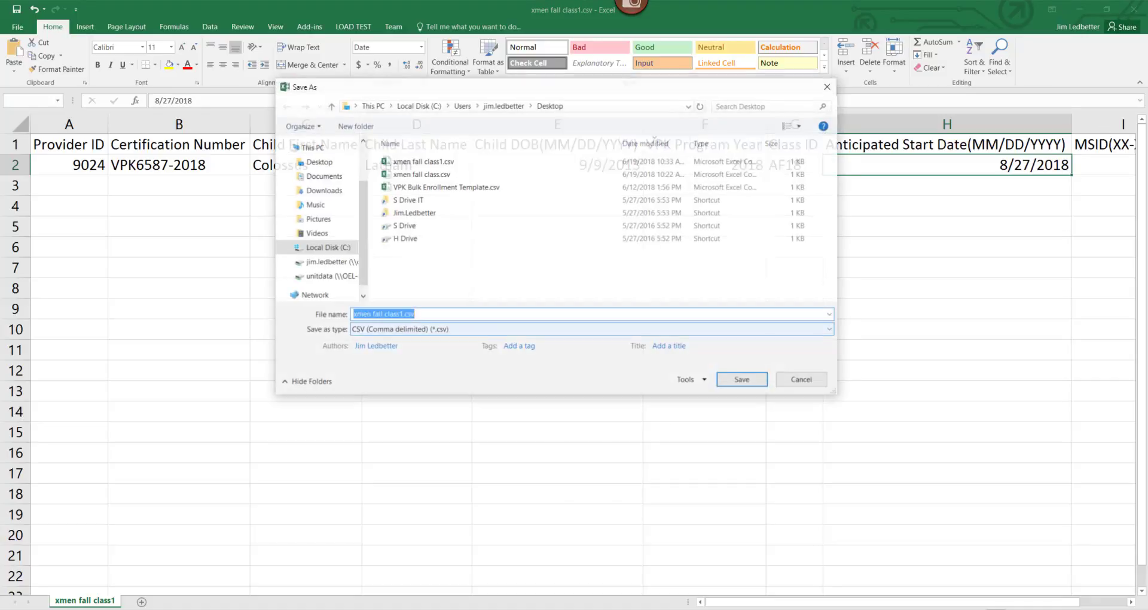
click(419, 161)
click(740, 383)
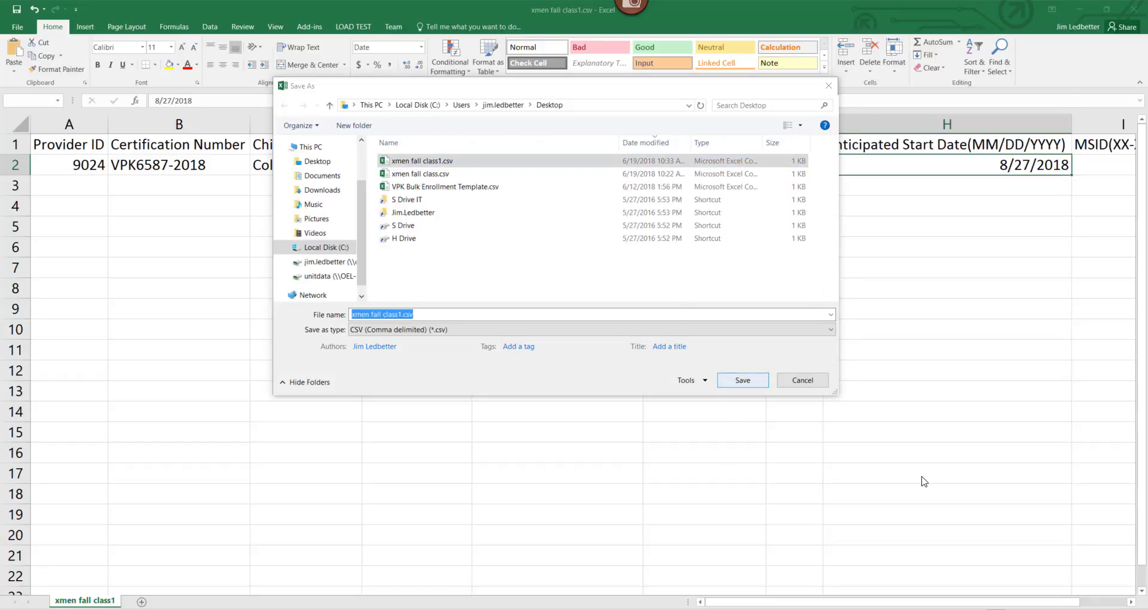
key(Return)
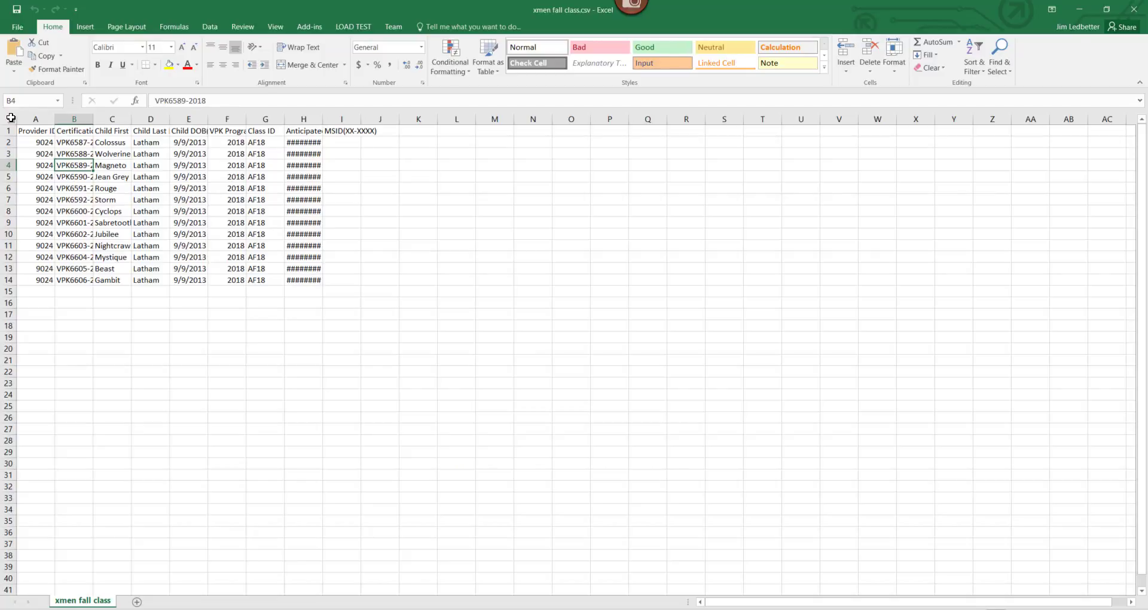
Auto-fit all column widths in xmen fall class.csv and select cell A14 in the last filled row
click(11, 117)
double_click(54, 119)
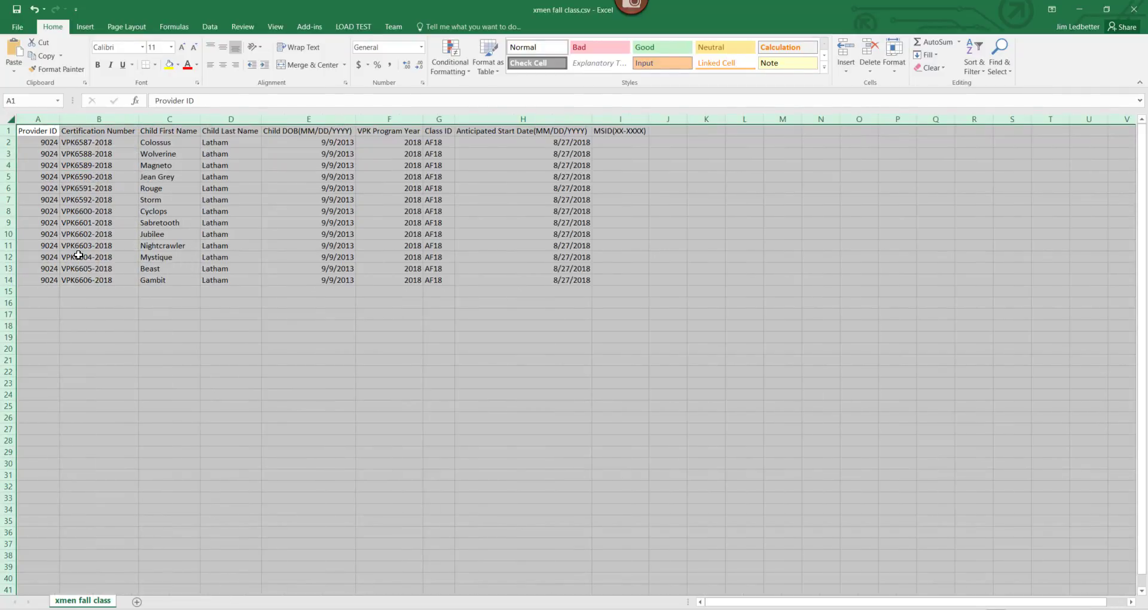
click(29, 281)
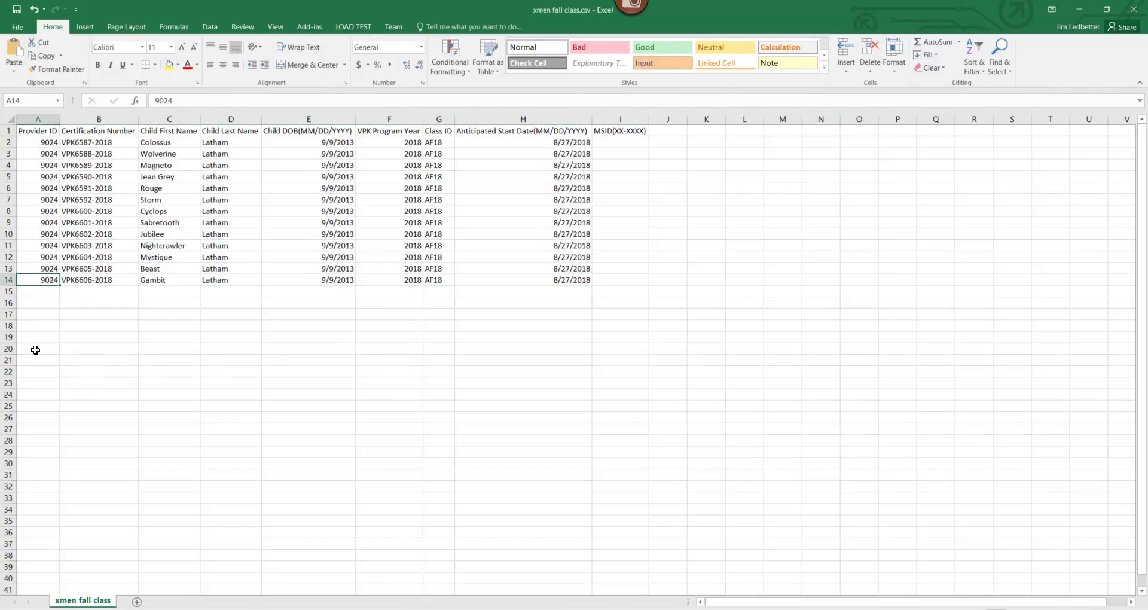
Set the VPK Program Year in row 8 to 2019 and the Class ID in row 10 to GF18
ctrl+scroll(428, 329, up, 4)
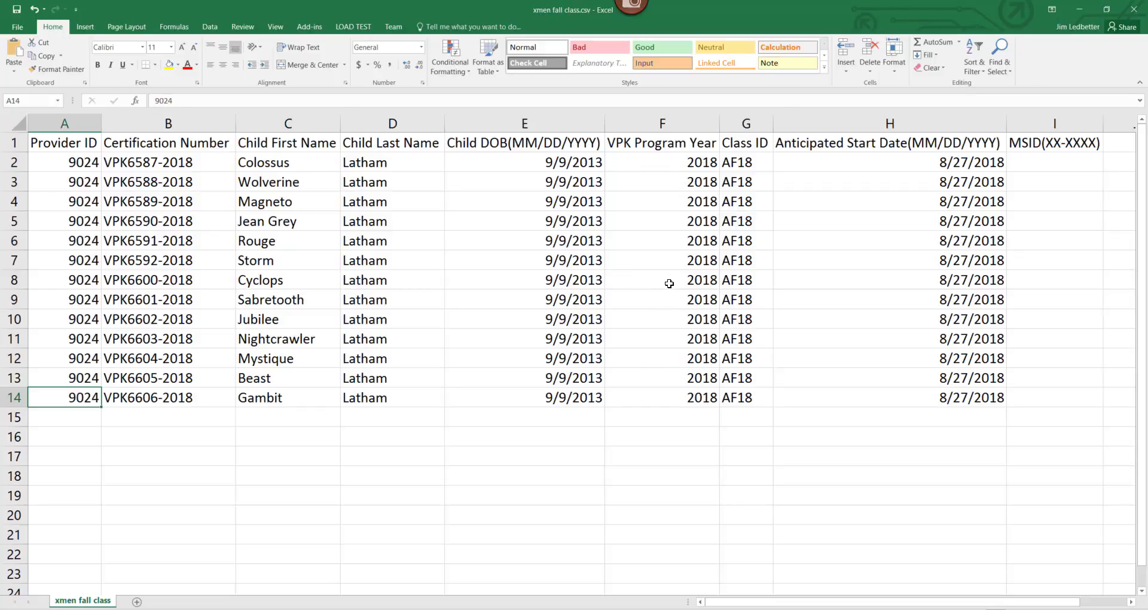
click(120, 283)
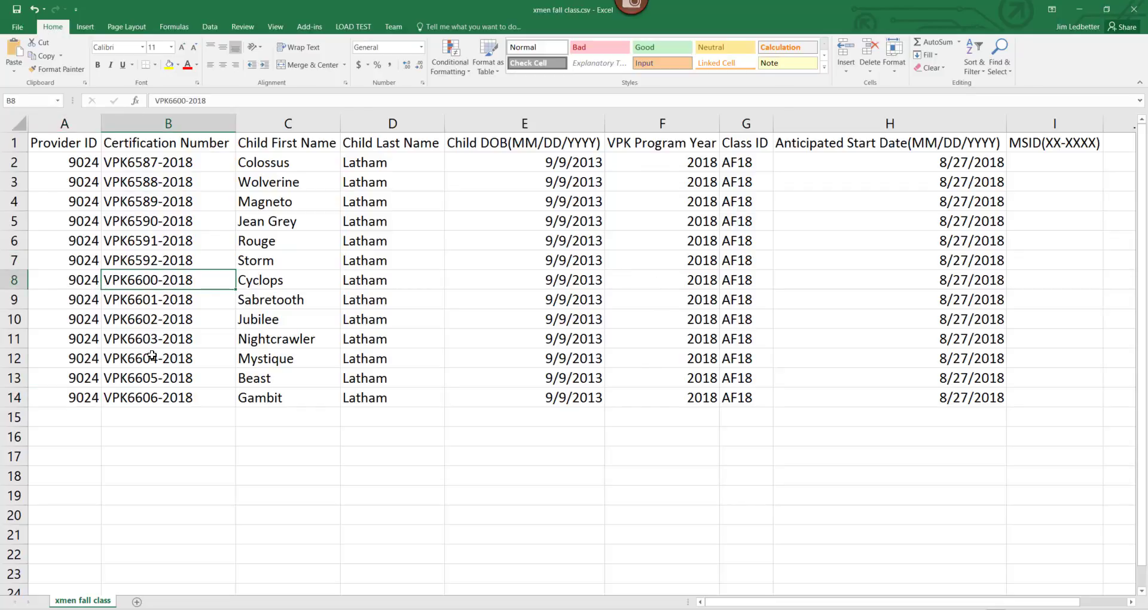
click(675, 283)
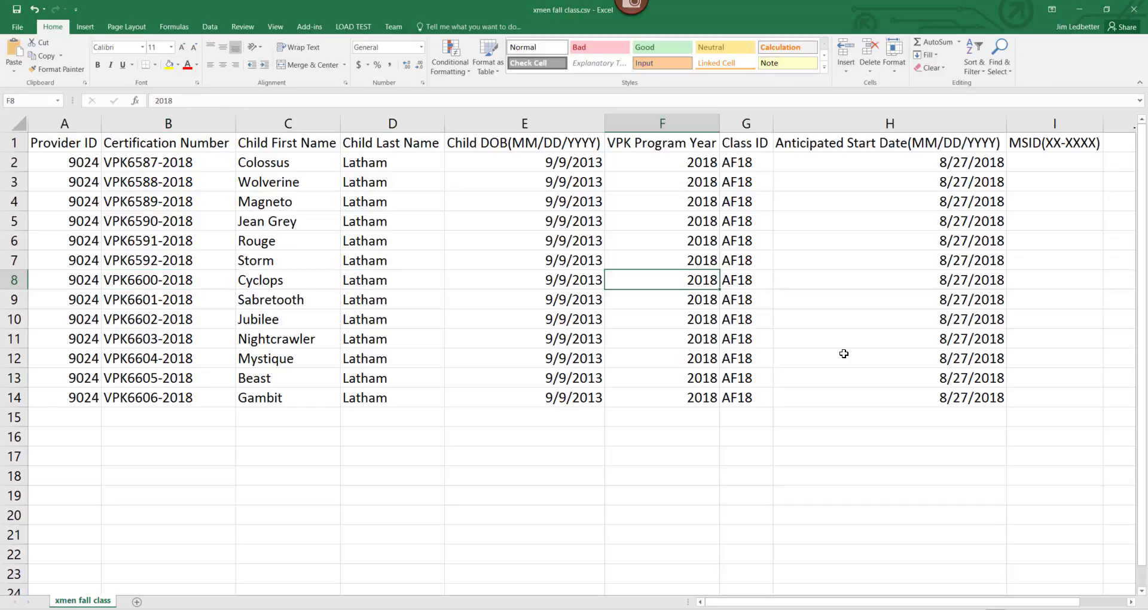
text(2019)
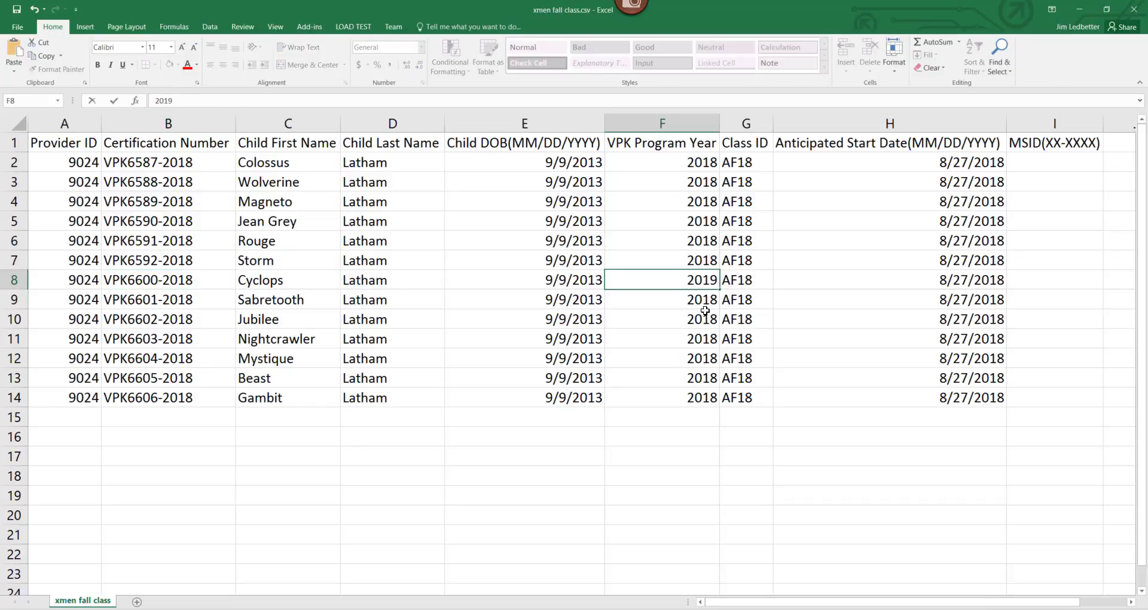
click(737, 321)
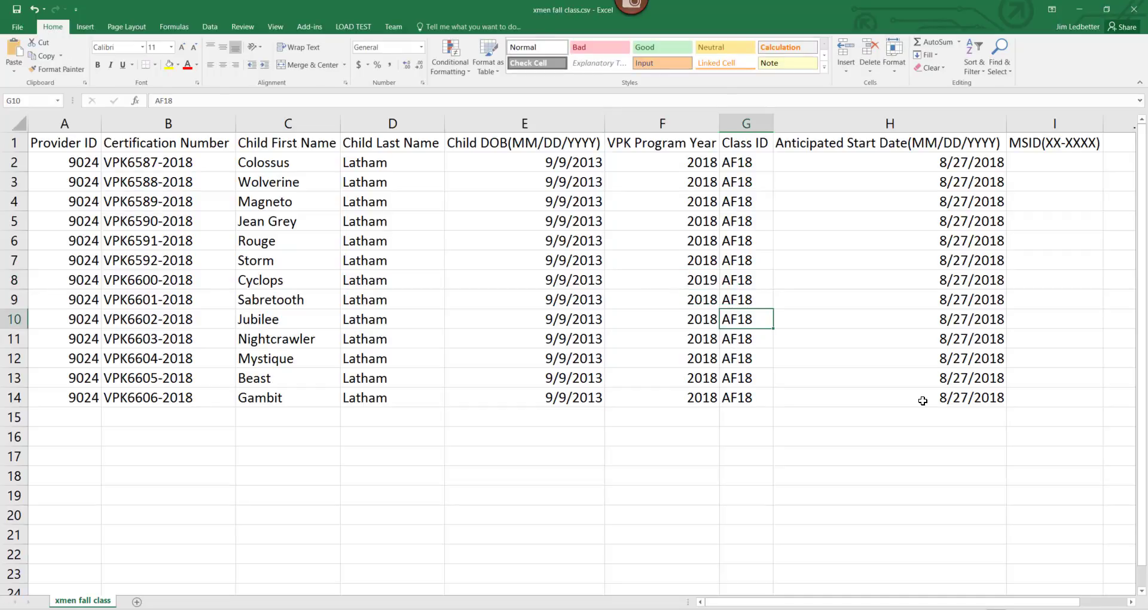
text(G)
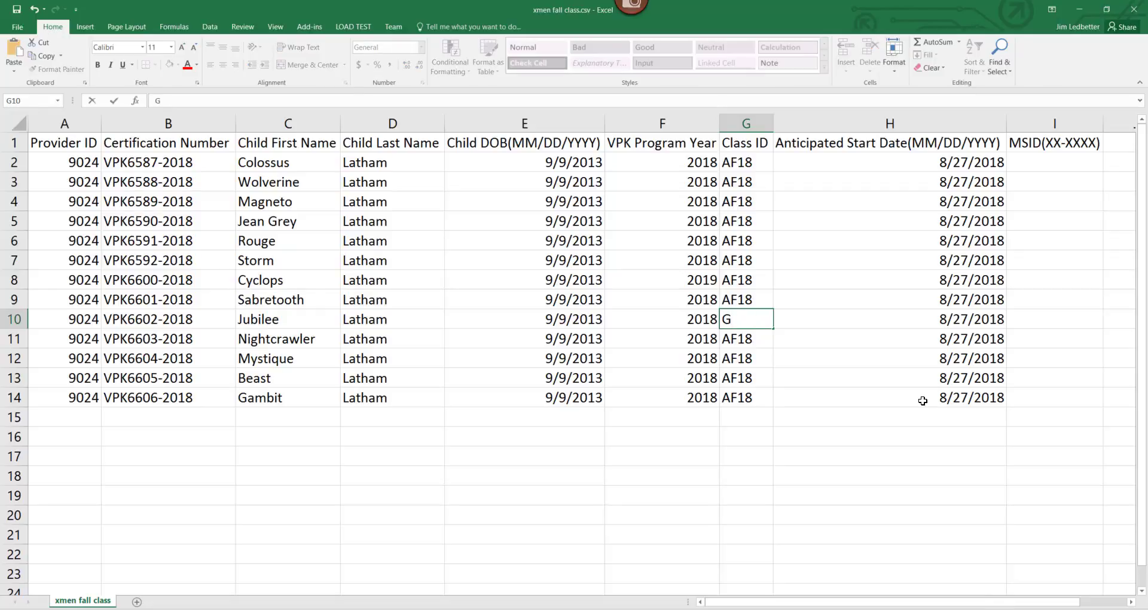
text(F18)
Set the Anticipated Start Date in row 11 to 6/15/2018
click(939, 204)
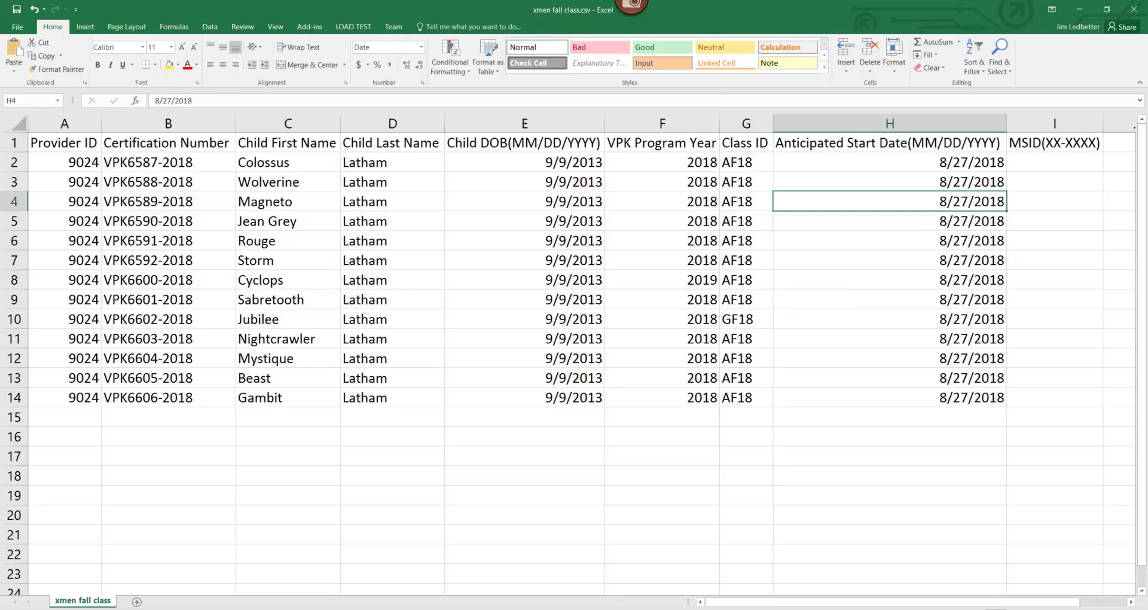
click(936, 340)
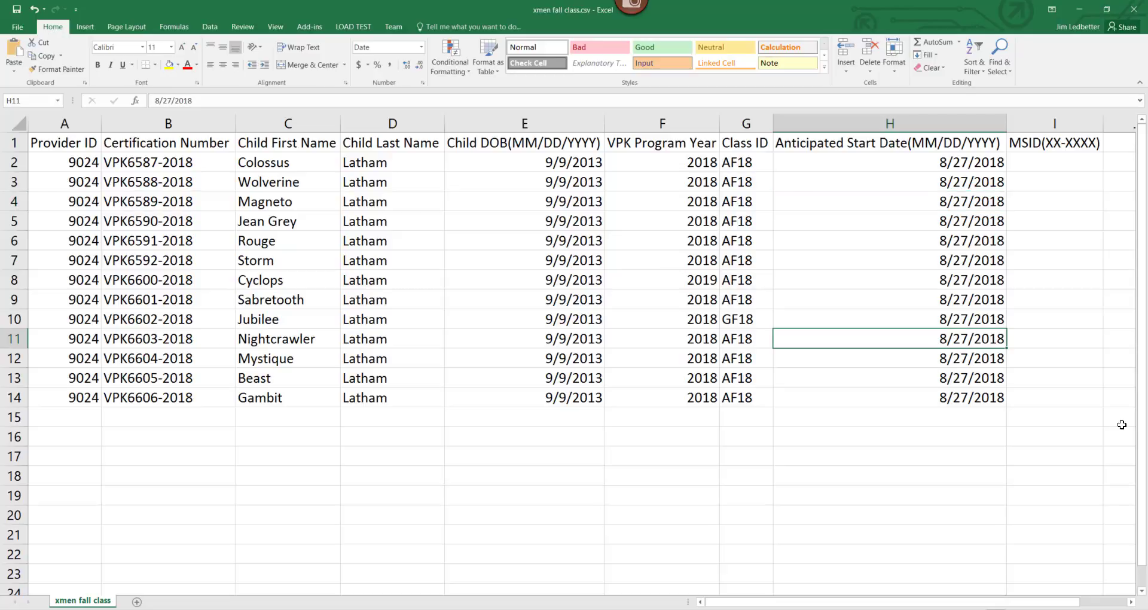
text(6/15)
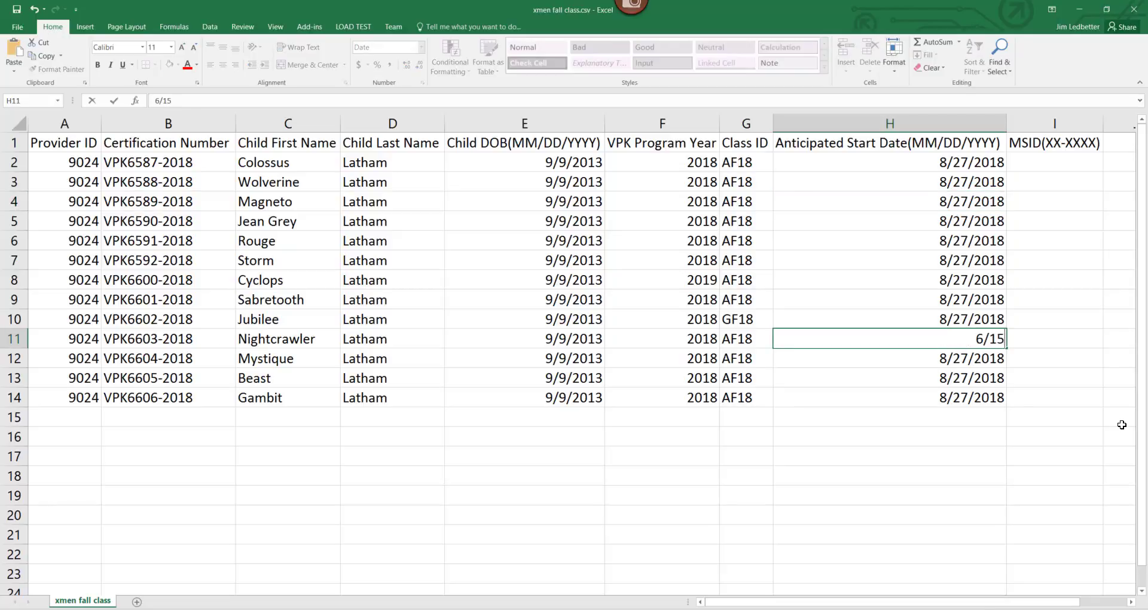
text(/2018)
Review each column from Provider ID to MSID, checking the certification number, name, DOB, program year, class ID and start date entries
click(78, 182)
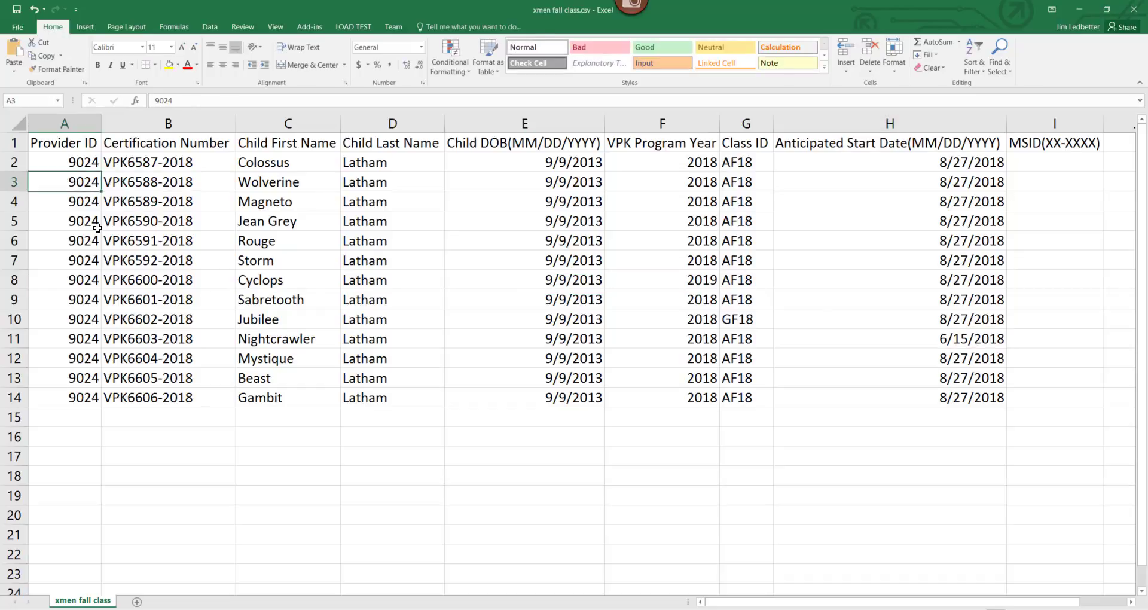
click(142, 200)
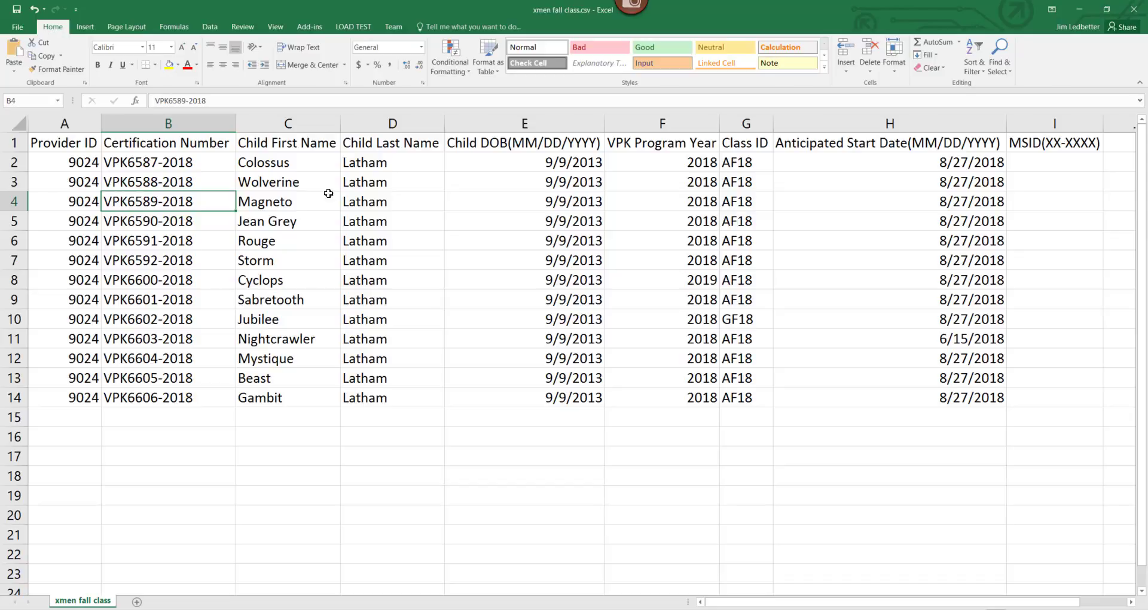
click(394, 205)
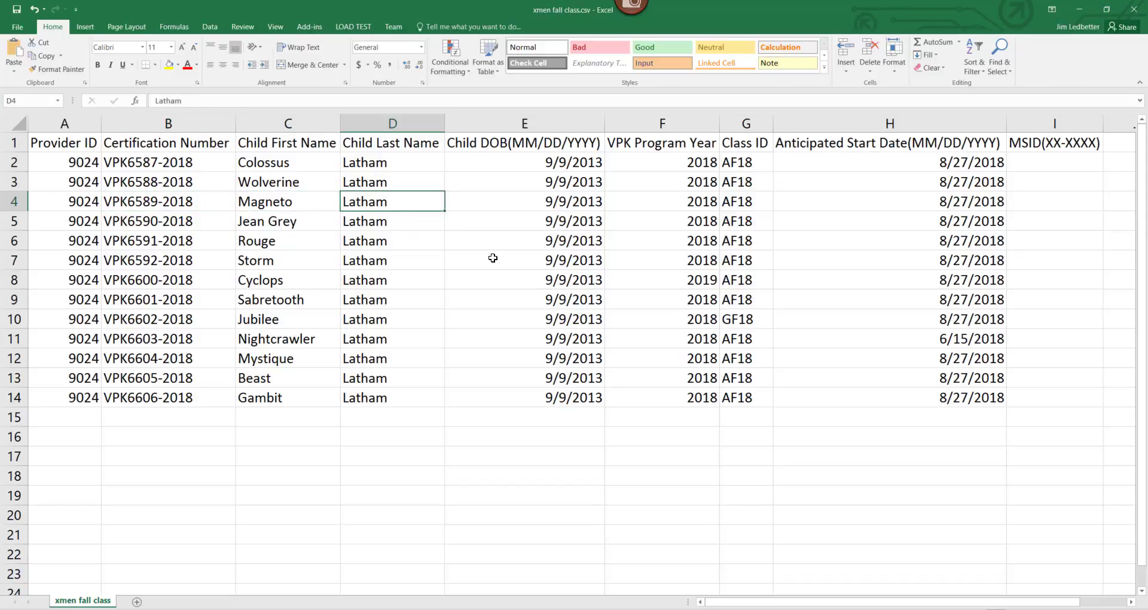
click(497, 207)
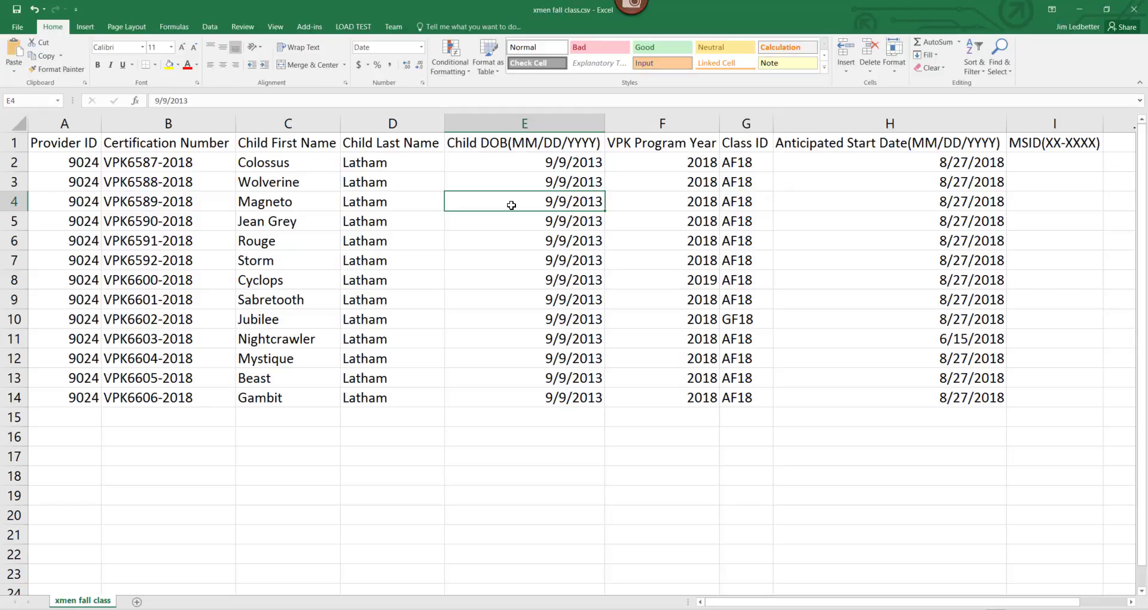
click(692, 201)
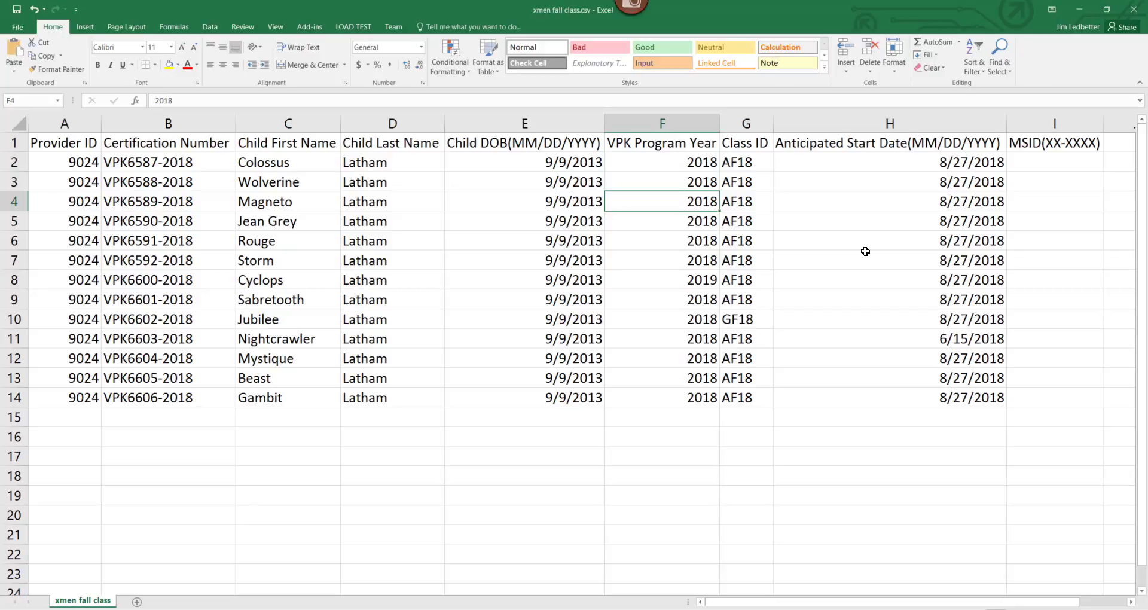
key(Right)
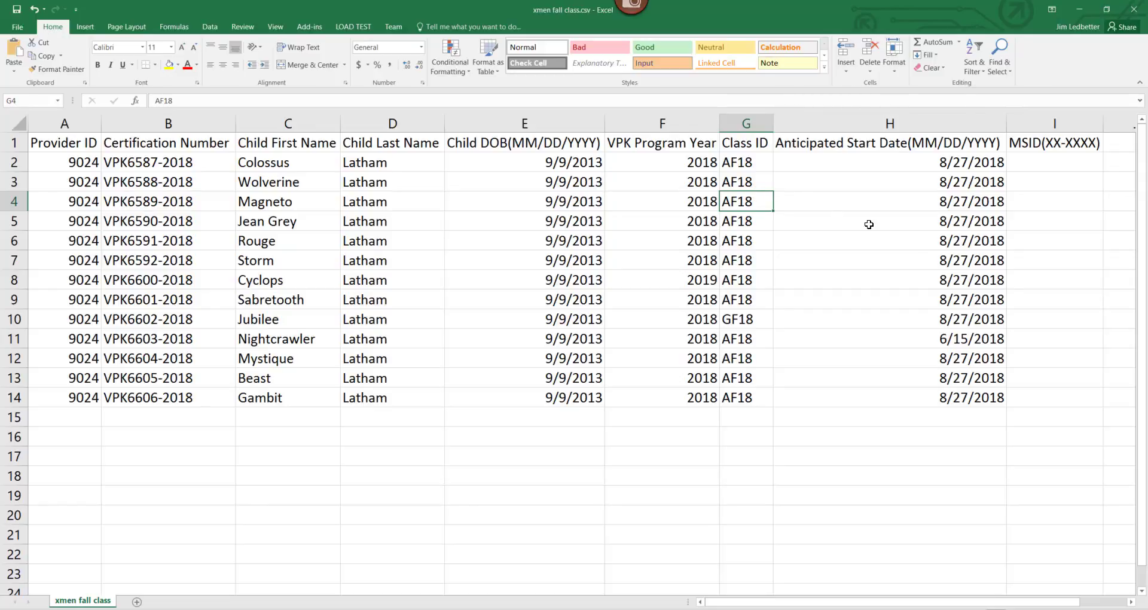
click(885, 202)
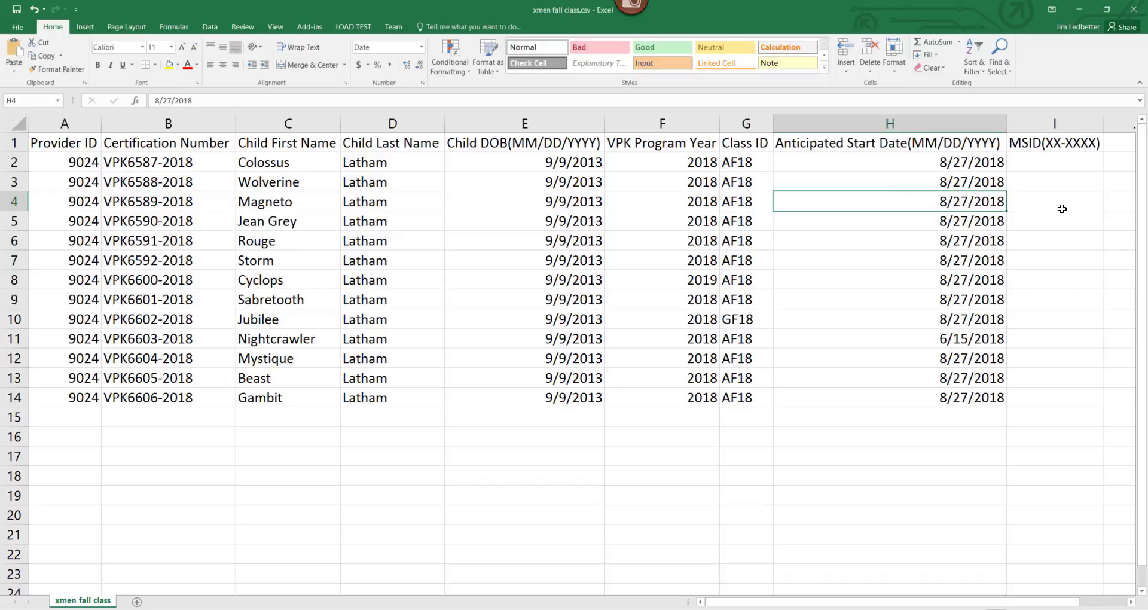
click(1062, 209)
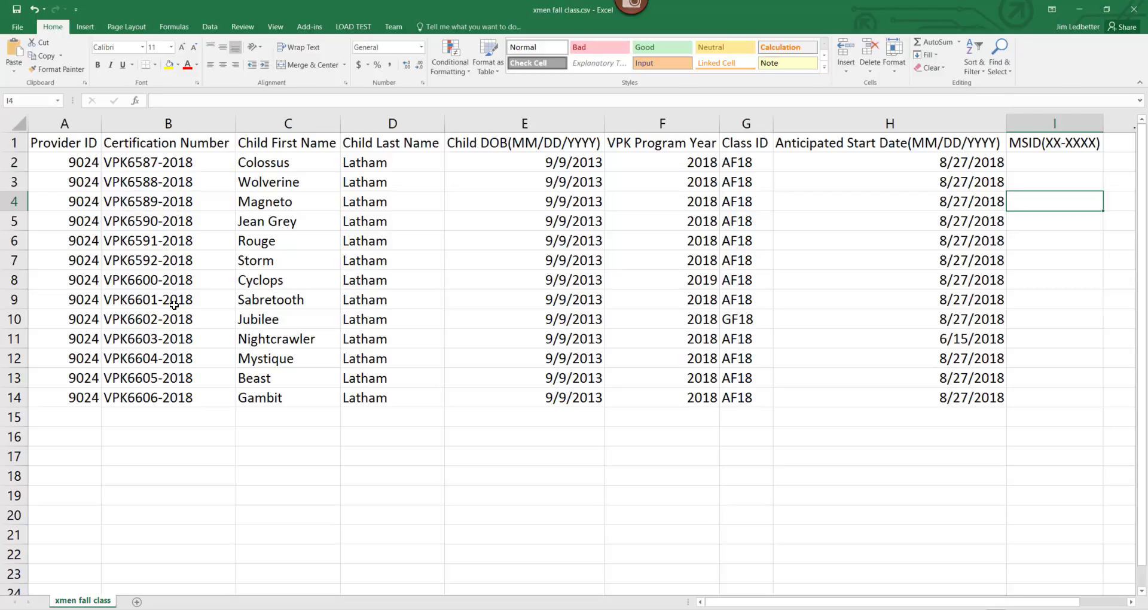
Save the workbook over xmen fall class.csv on the Desktop, keeping the CSV (Comma delimited) format, and close it
click(17, 9)
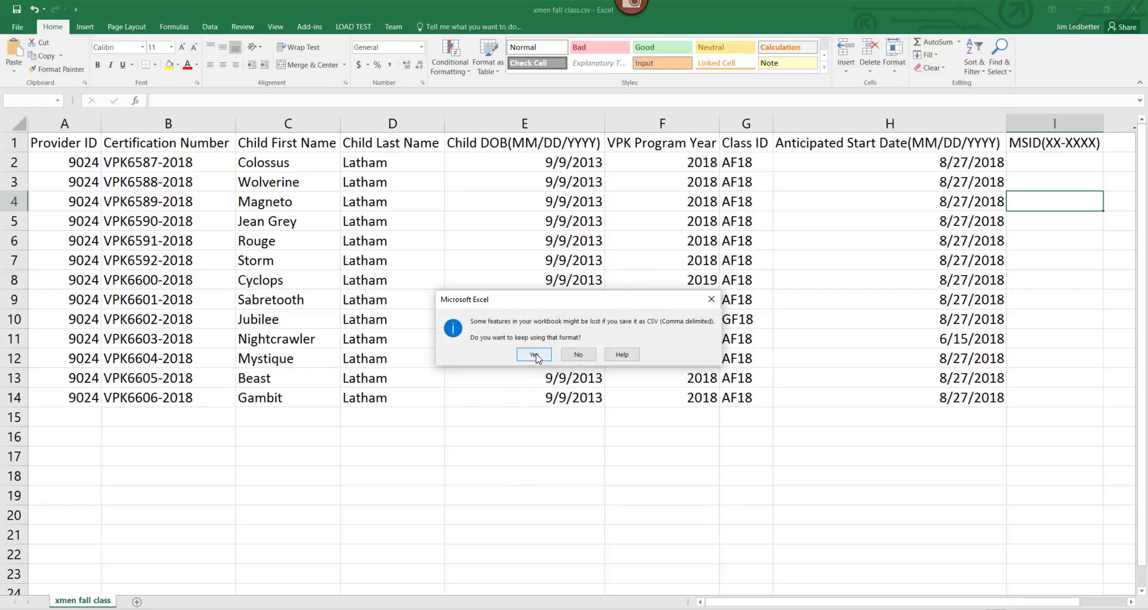
click(534, 356)
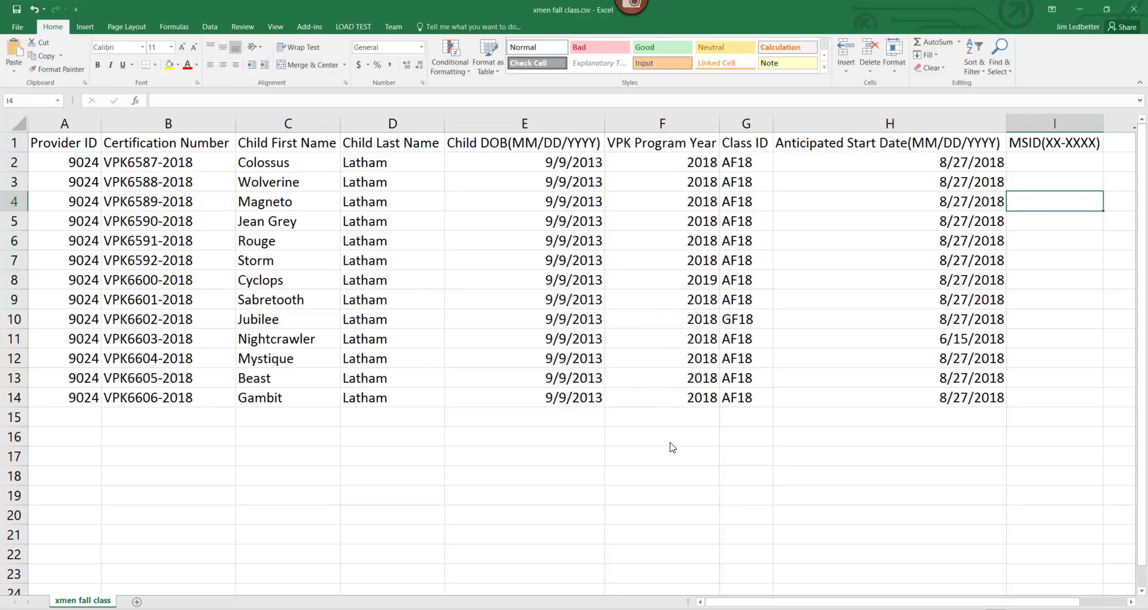
click(1133, 10)
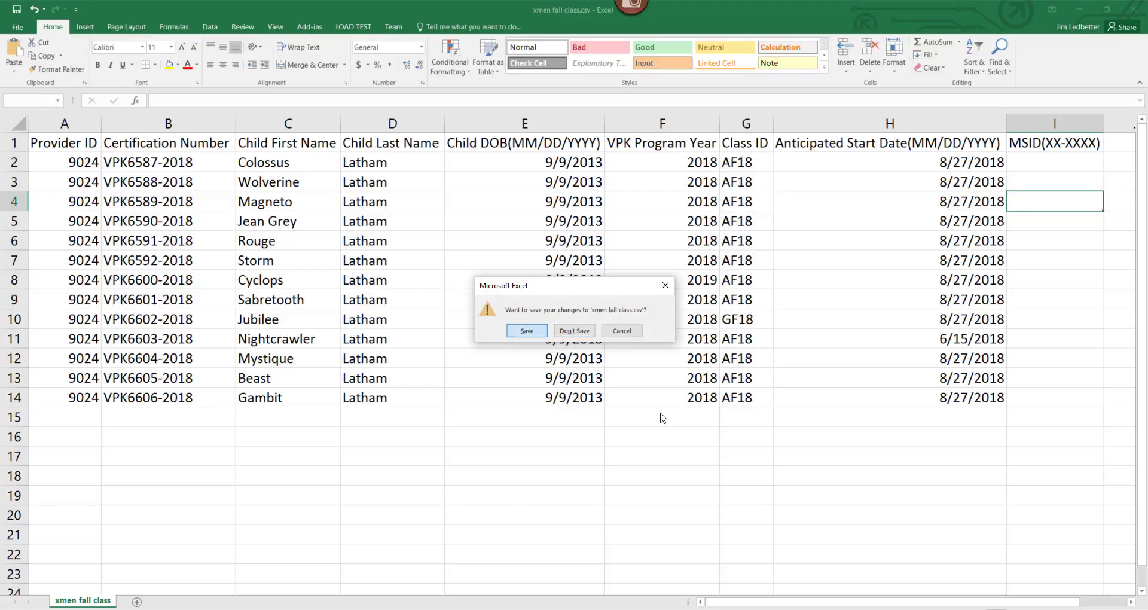
key(Escape)
key(F12)
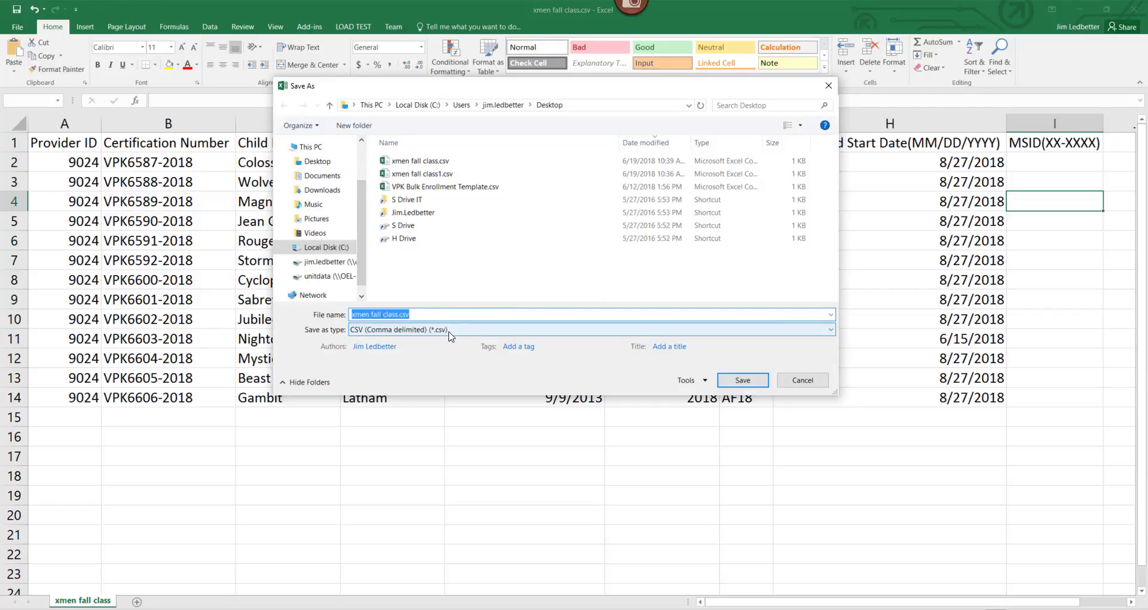
click(743, 380)
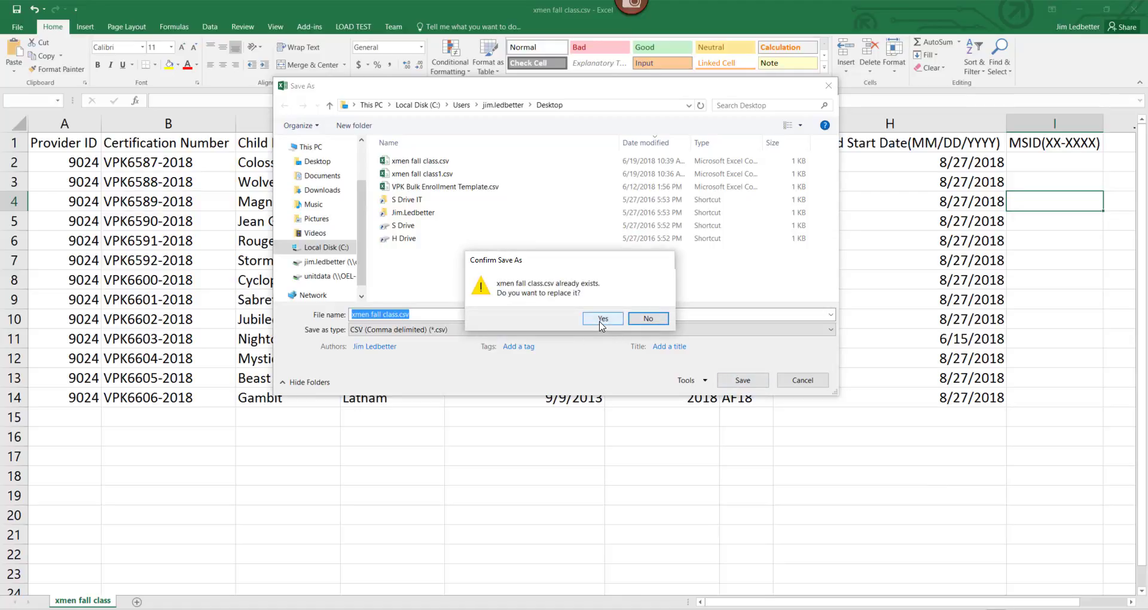
key(Return)
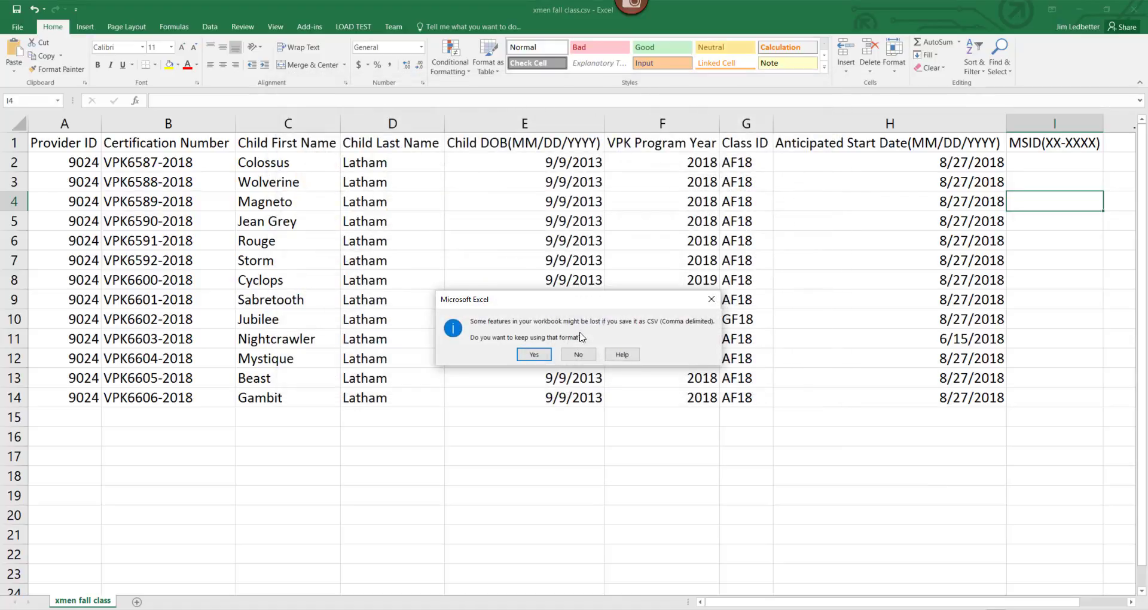
click(541, 355)
Switch to the Provider Portal in Chrome and upload xmen fall class.csv from the Desktop as a Bulk VPK Enrollment file
key(alt+Tab)
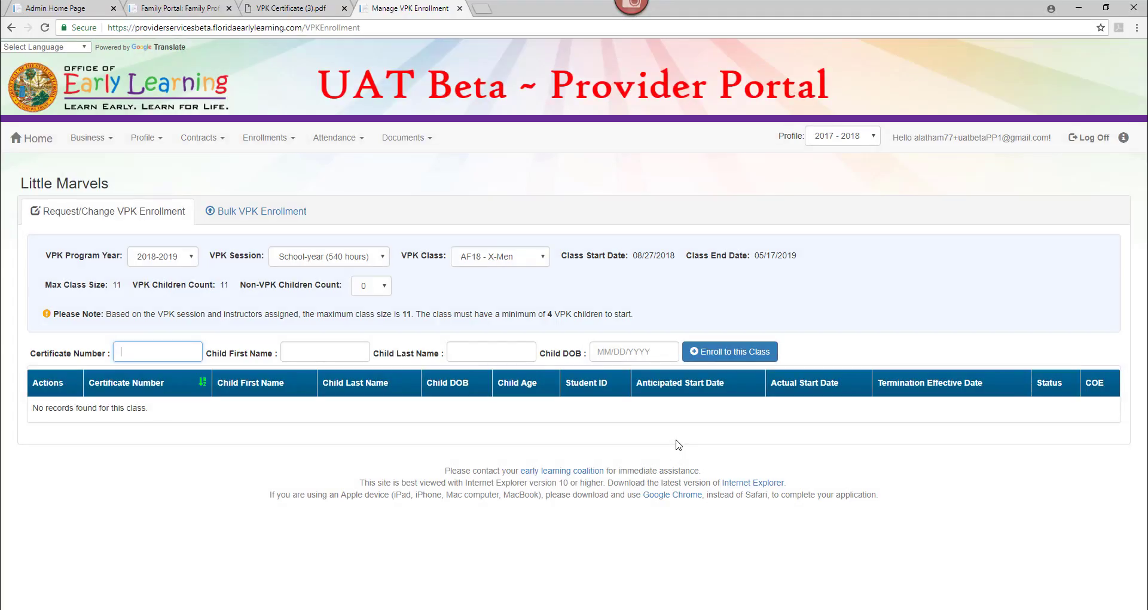
click(227, 215)
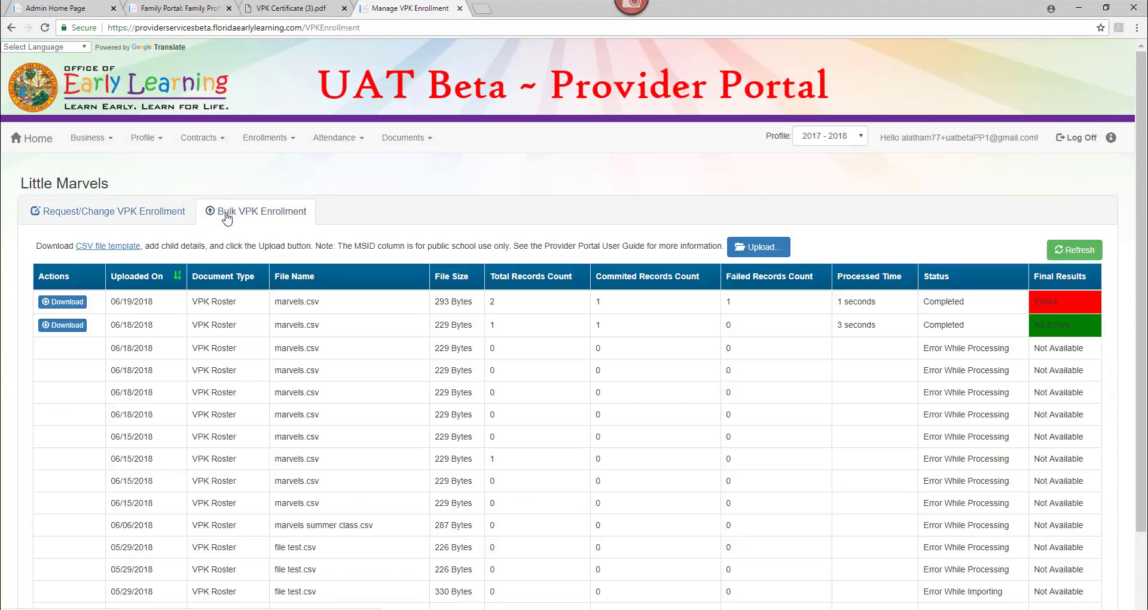
click(756, 249)
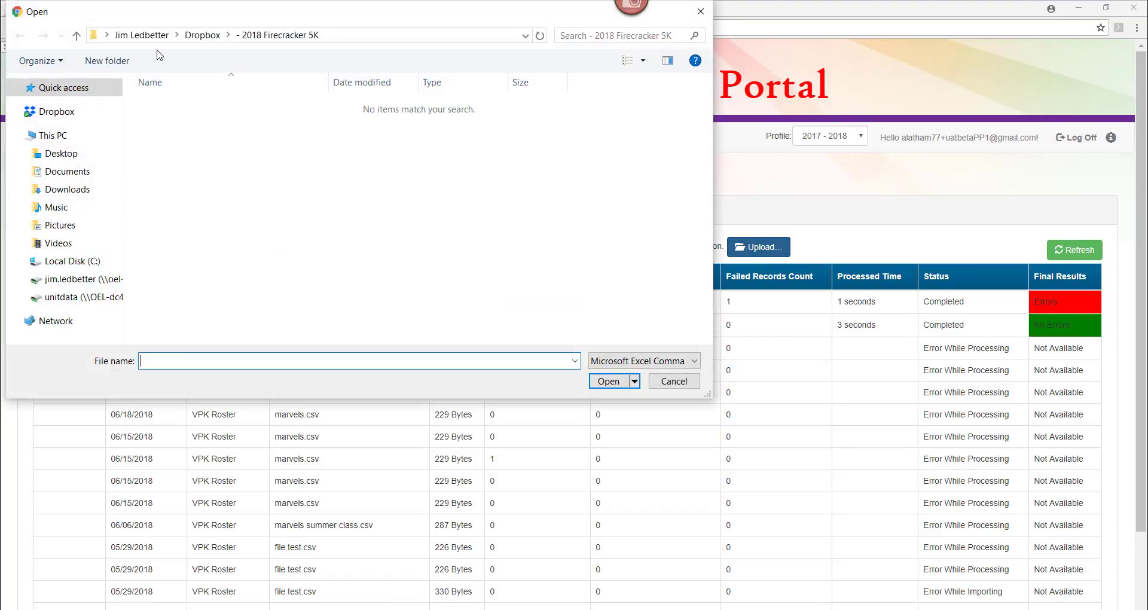
click(61, 157)
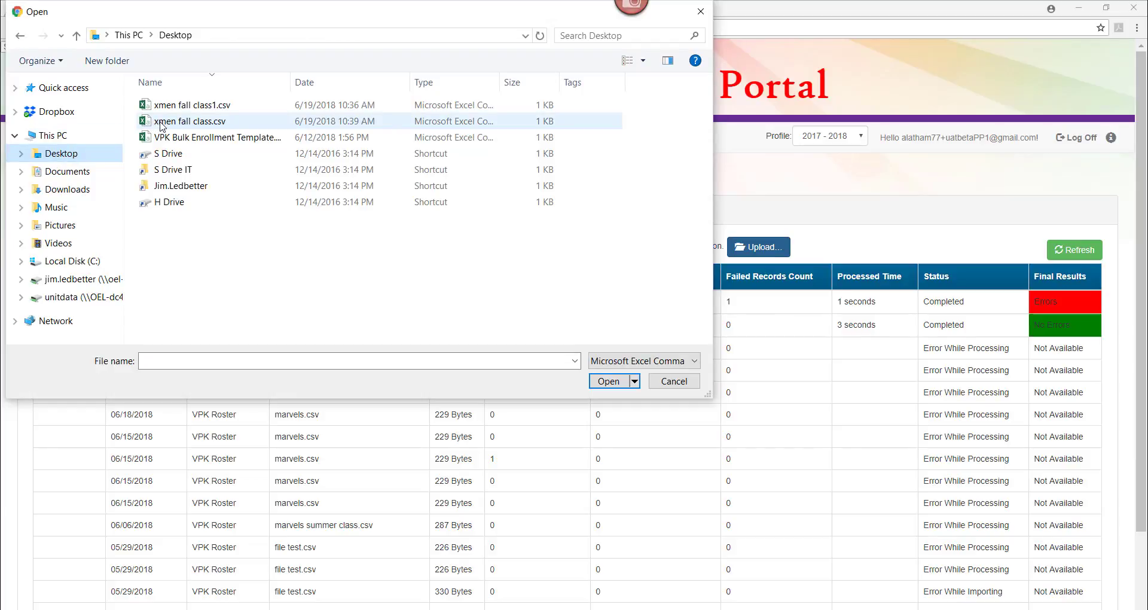
click(162, 123)
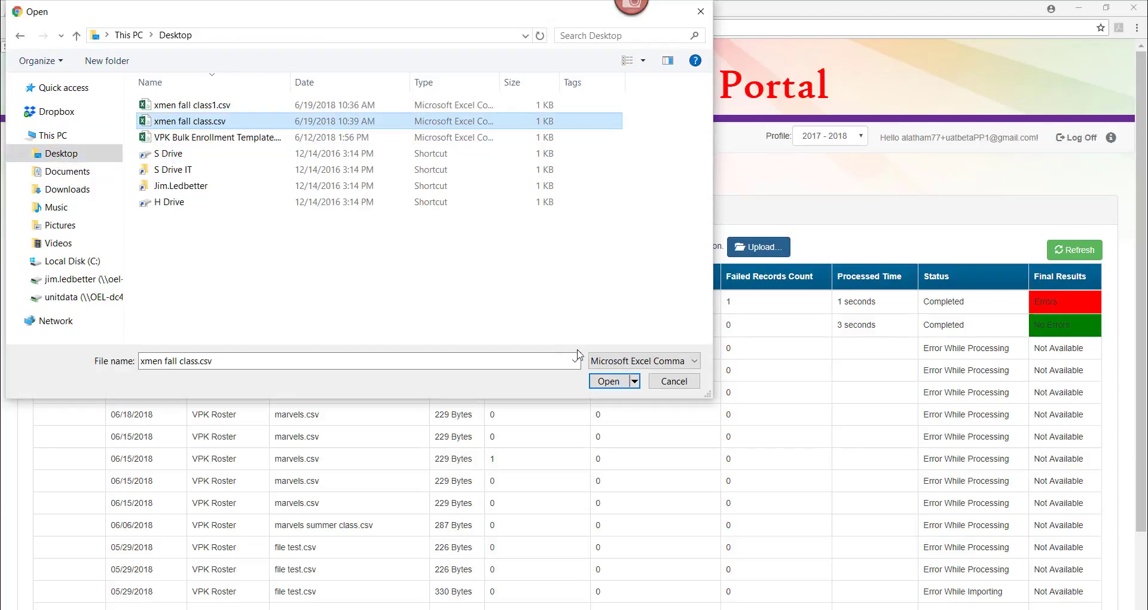
click(598, 382)
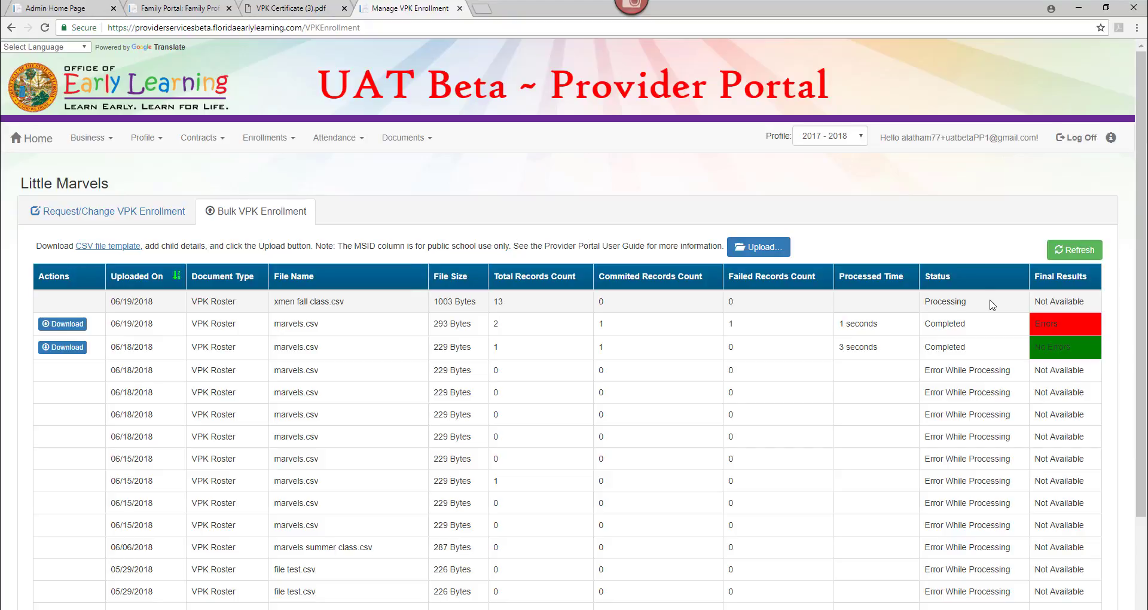
Refresh the bulk upload list, download the results file for xmen fall class.csv and open it in Excel
click(1063, 255)
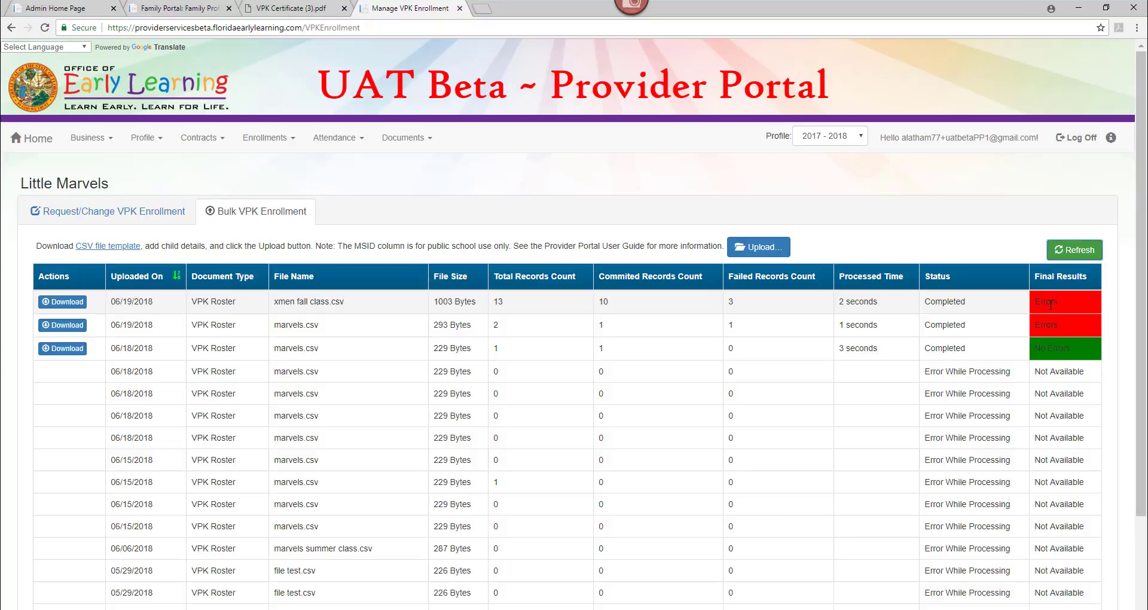
click(76, 304)
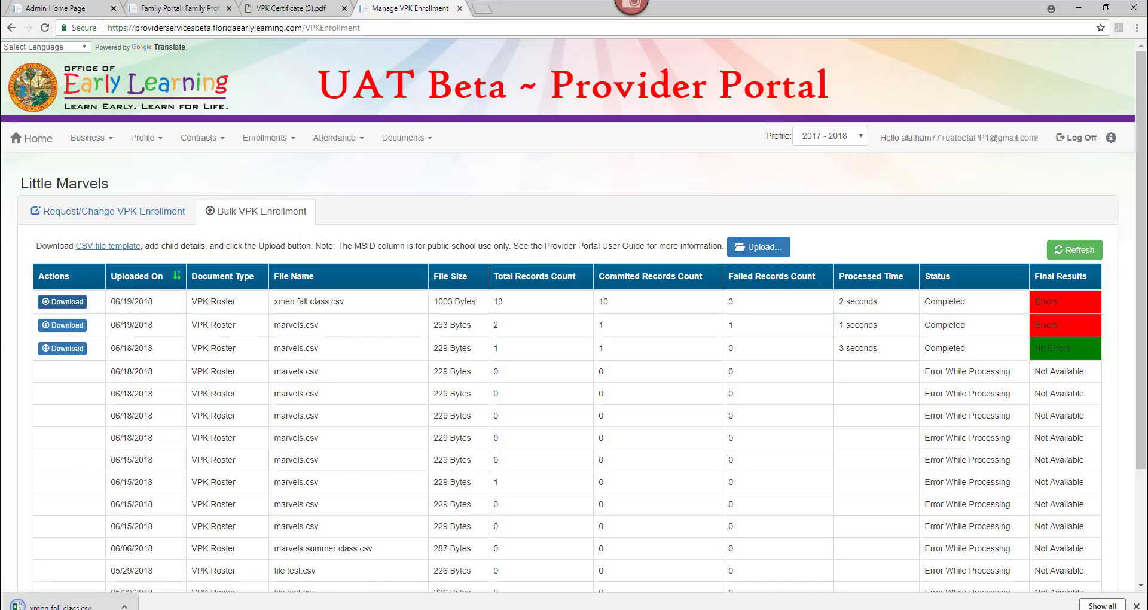
click(70, 607)
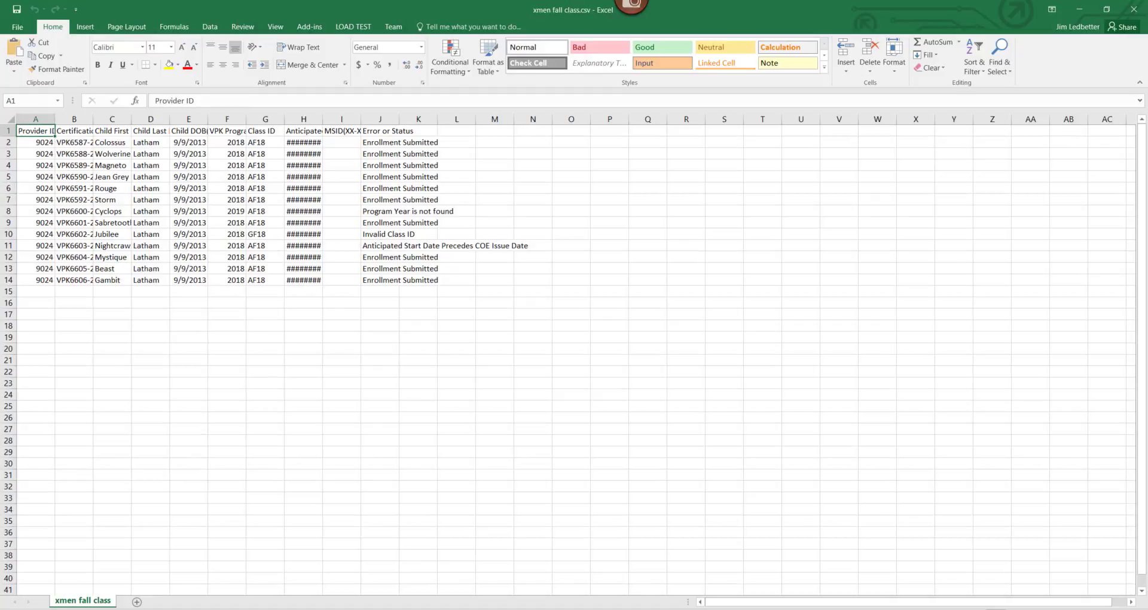
Autofit all columns of the downloaded xmen fall class.csv results sheet to their contents
scroll(574, 359, up, 7)
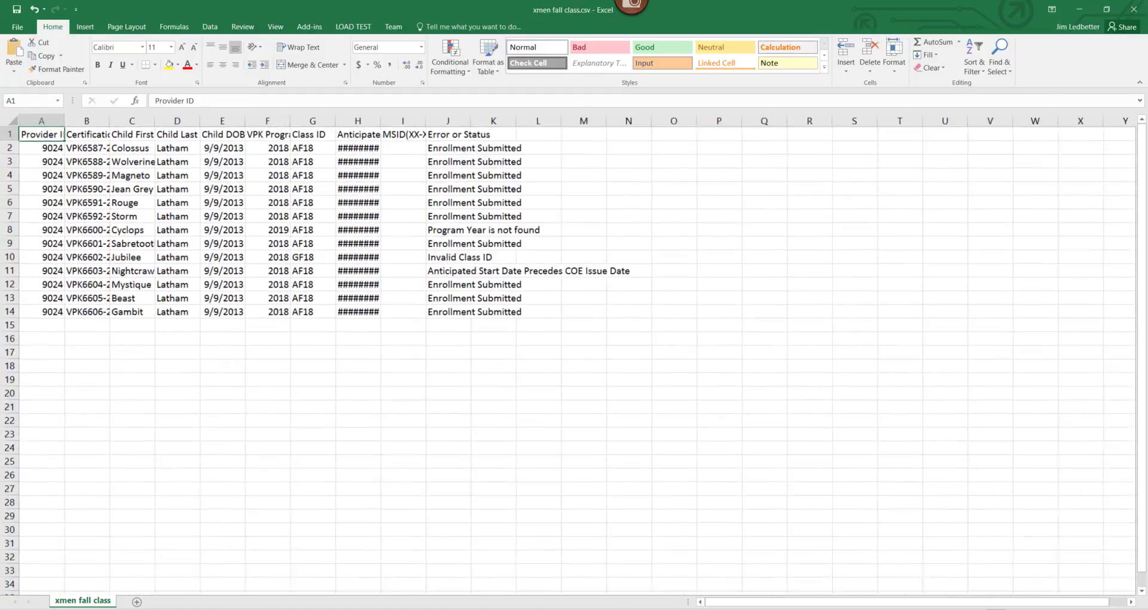
scroll(574, 359, up, 1)
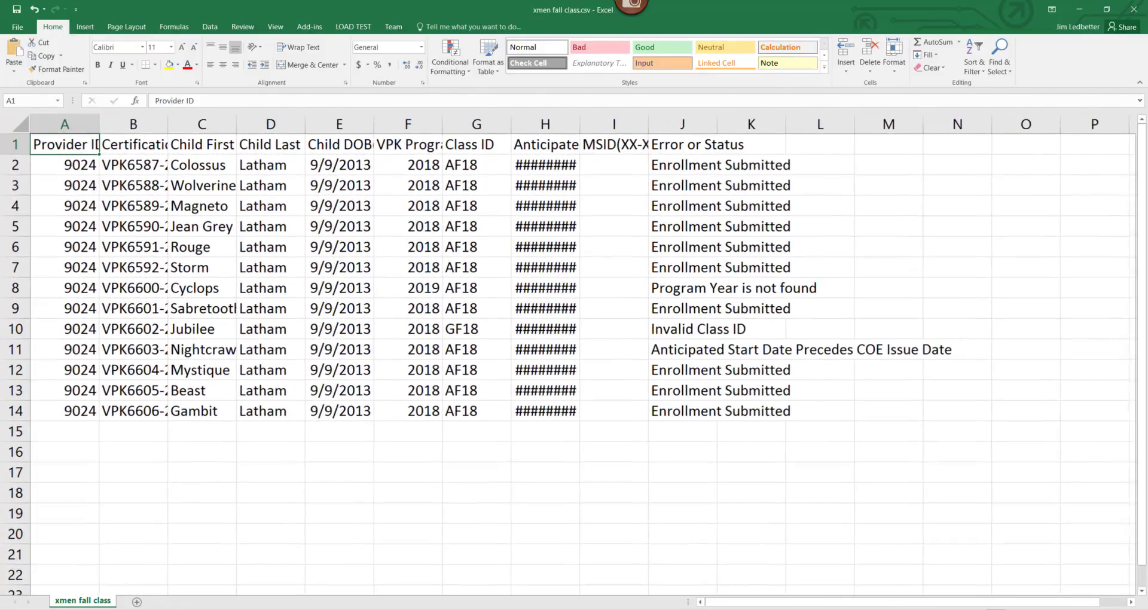
click(14, 121)
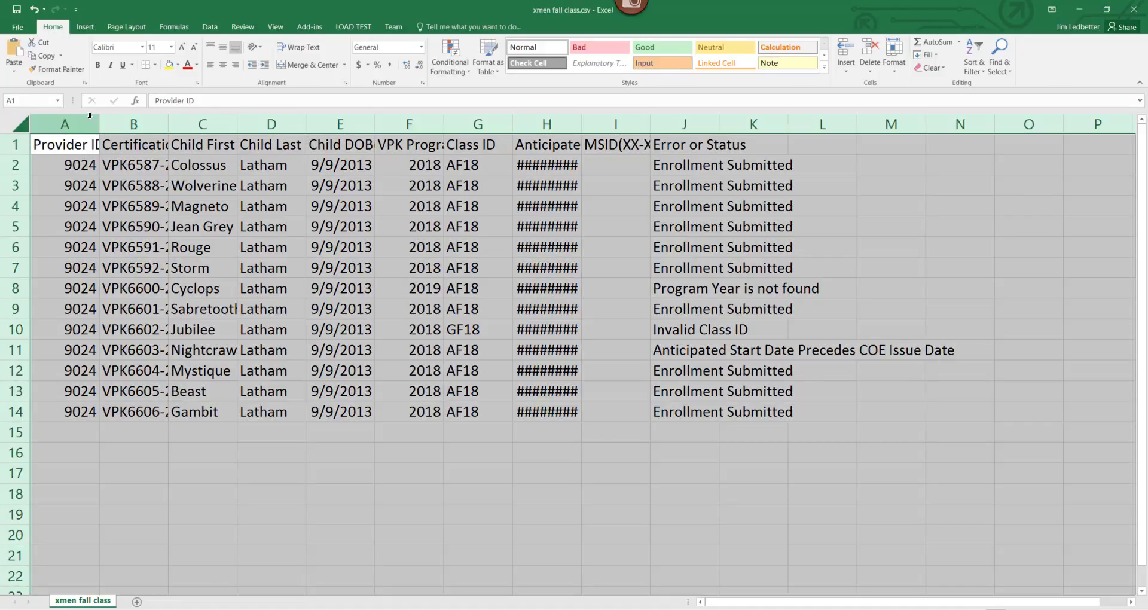
double_click(99, 124)
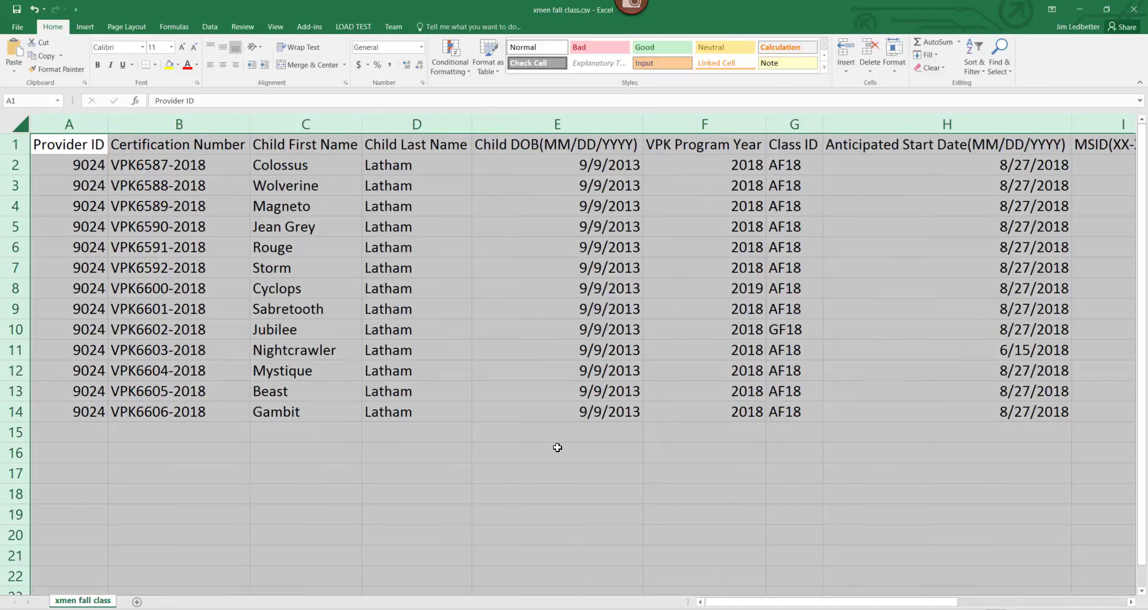
Review the Error or Status column for rows 2 to 8, checking row 8's message against its VPK Program Year entry
scroll(785, 605, down, 4)
click(963, 156)
drag(962, 156, 965, 236)
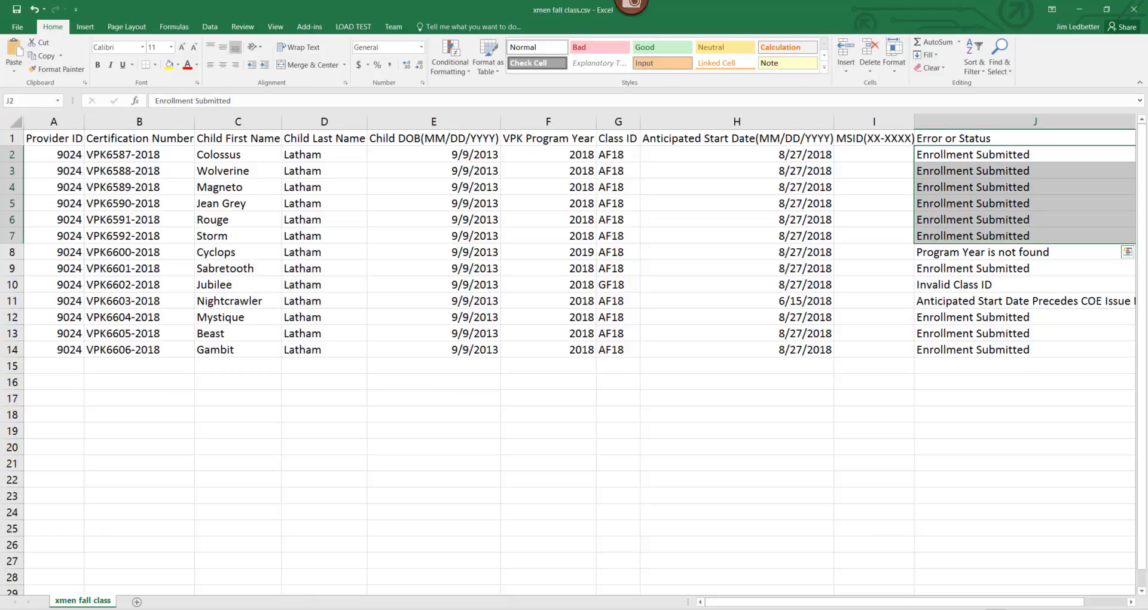
click(961, 252)
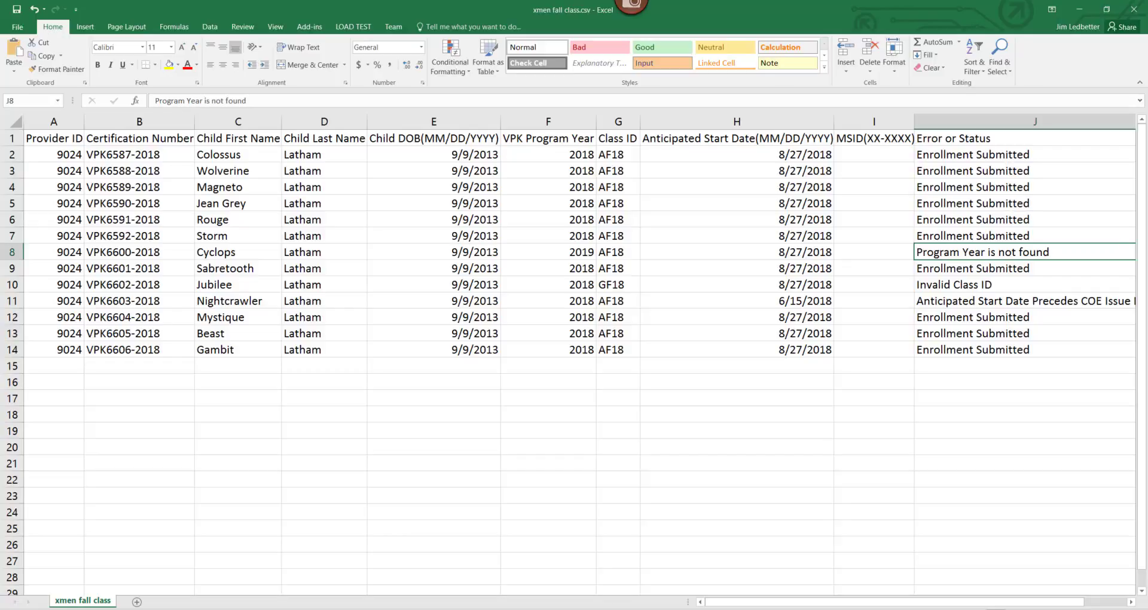
click(574, 252)
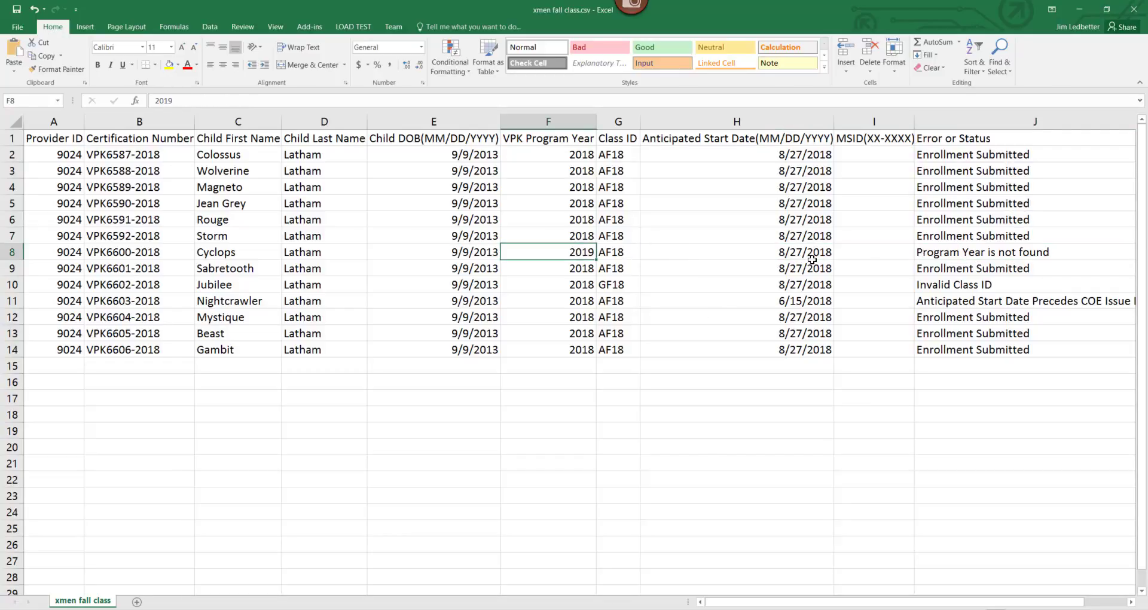
click(942, 253)
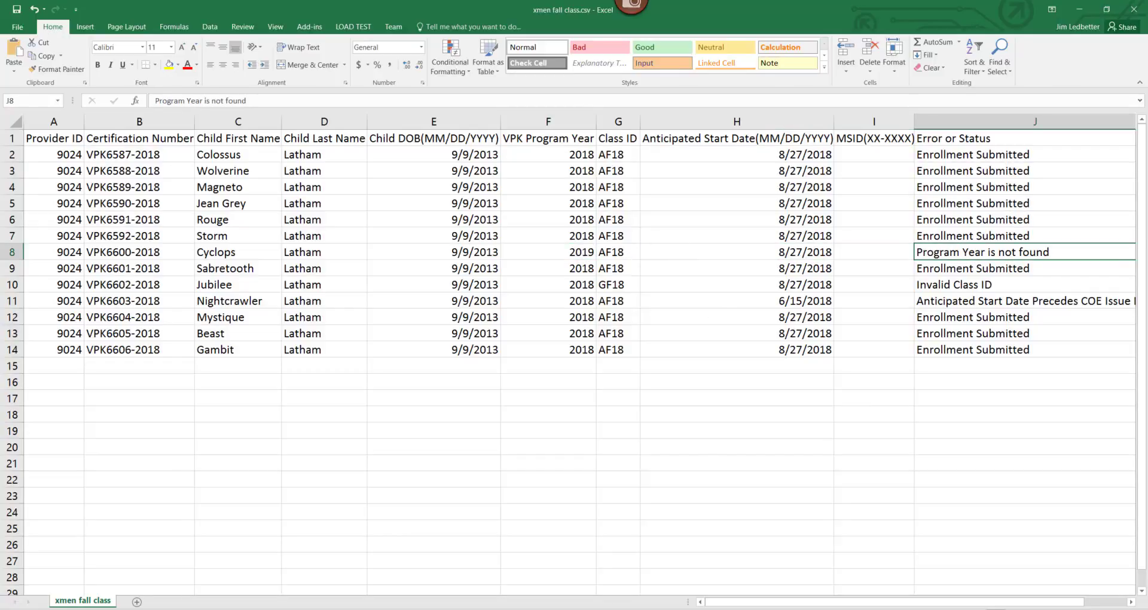
Check the status messages in rows 10 and 11 against their Class ID and Anticipated Start Date, and review the remaining rows' statuses
click(940, 285)
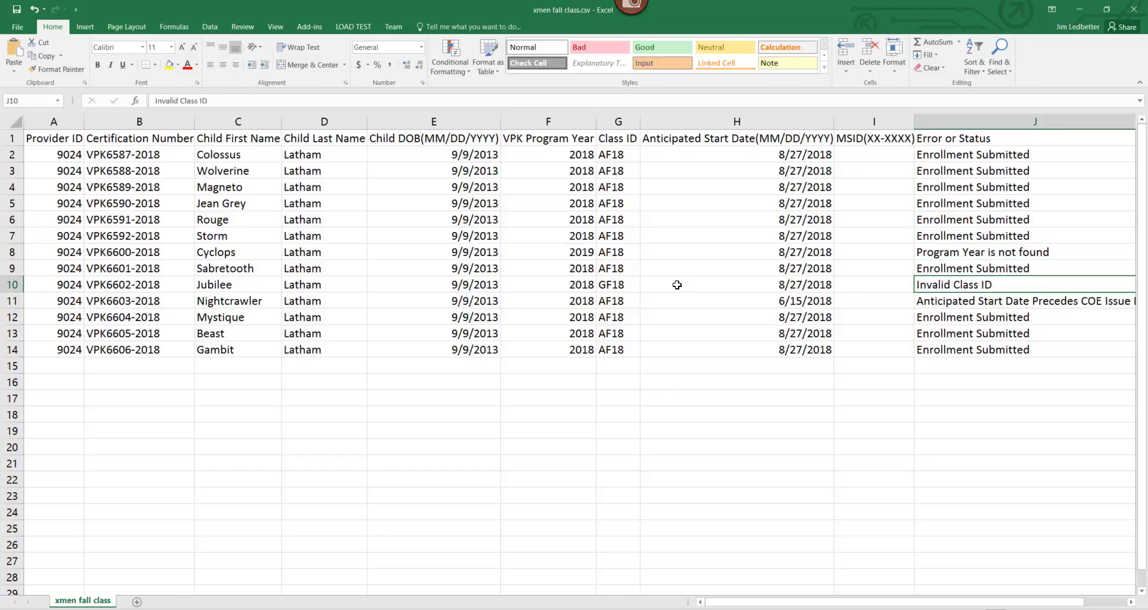
click(625, 285)
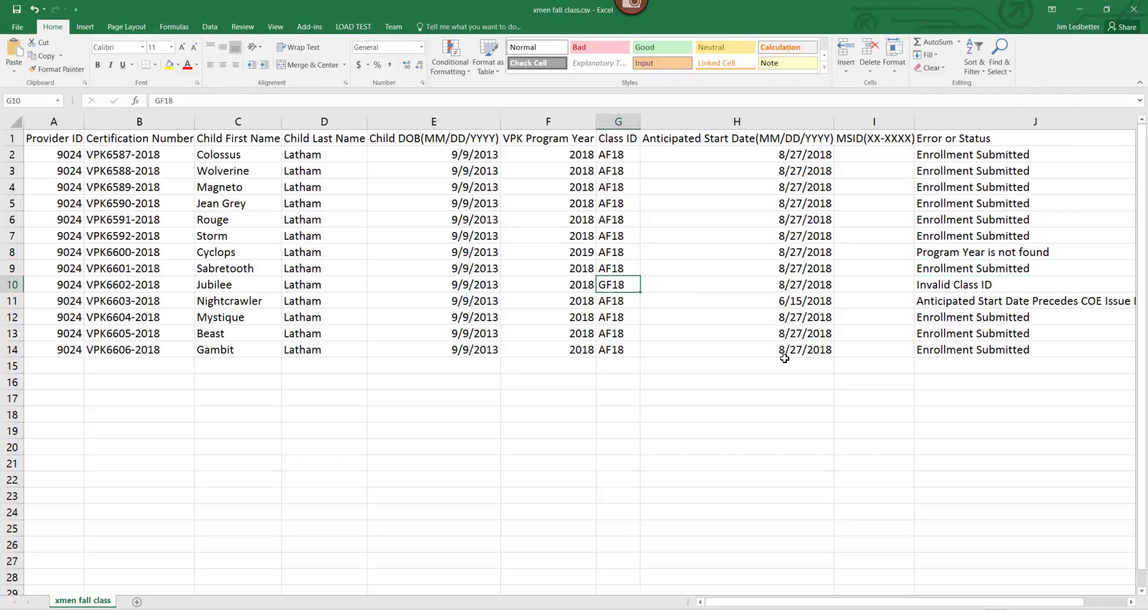
click(981, 290)
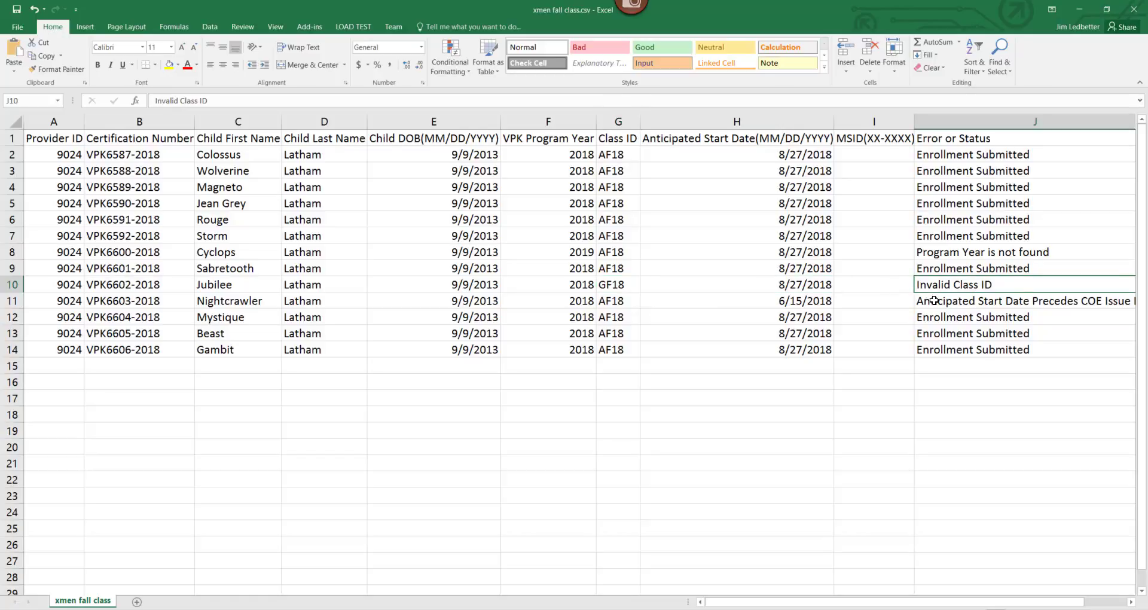
click(740, 302)
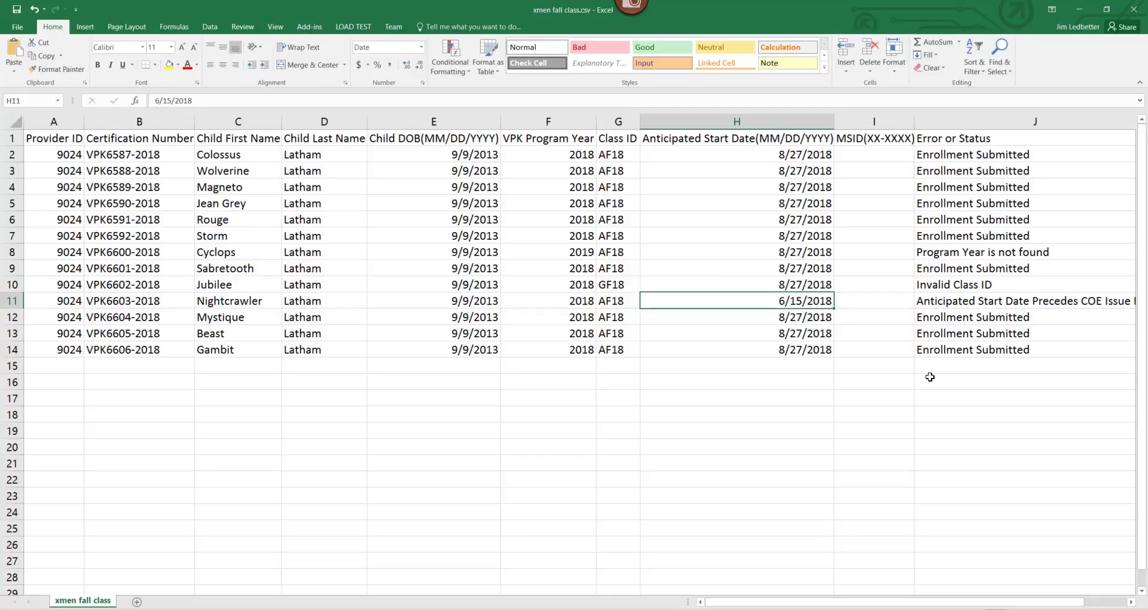
click(925, 303)
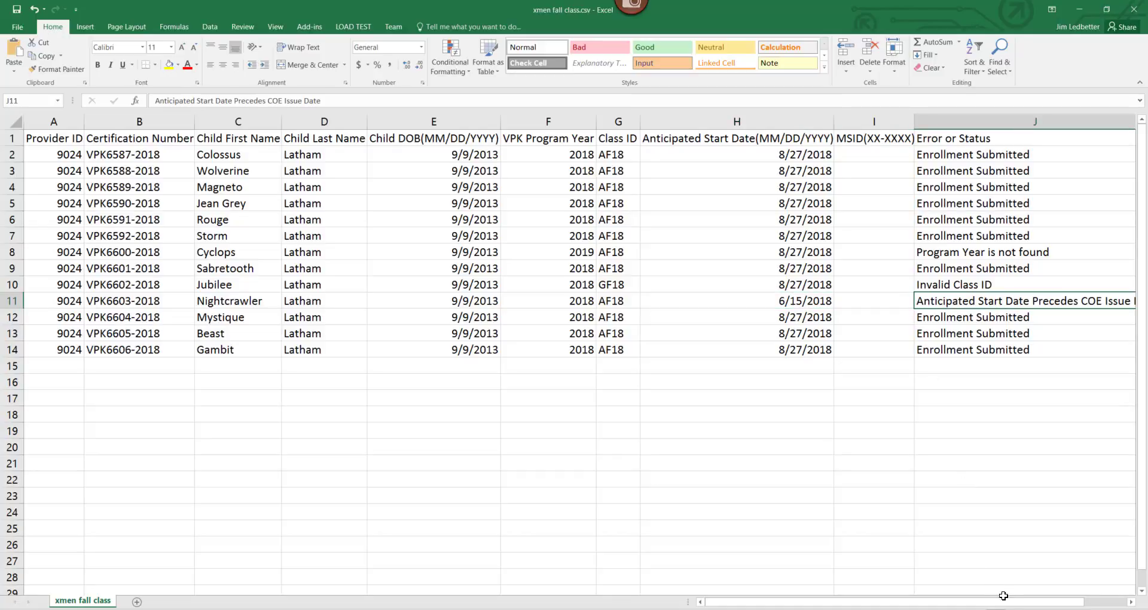
drag(1001, 601, 1043, 602)
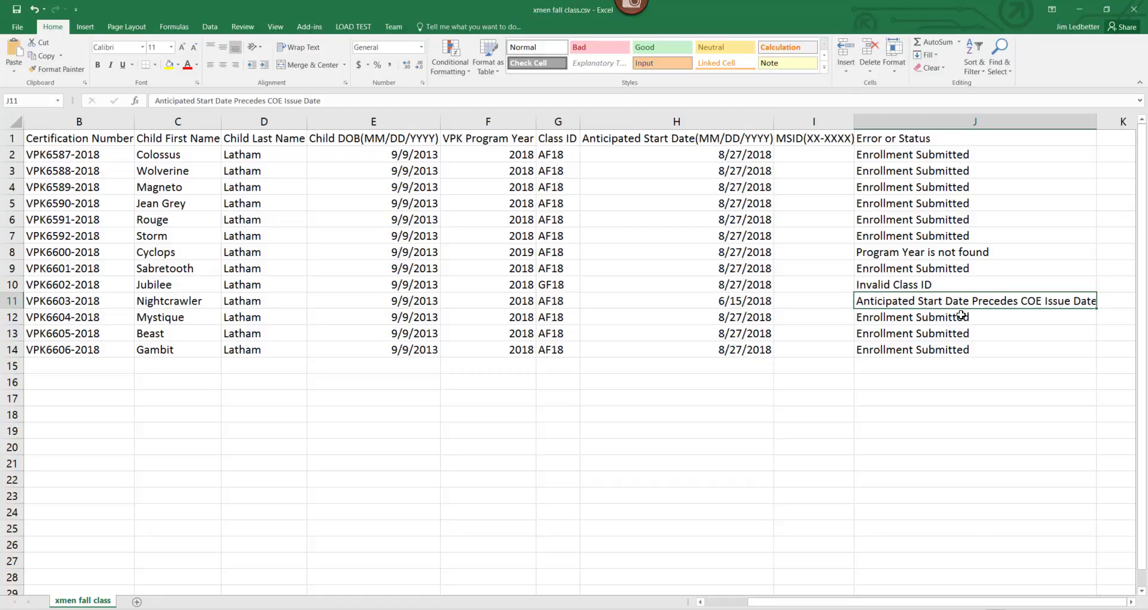
drag(960, 316, 956, 365)
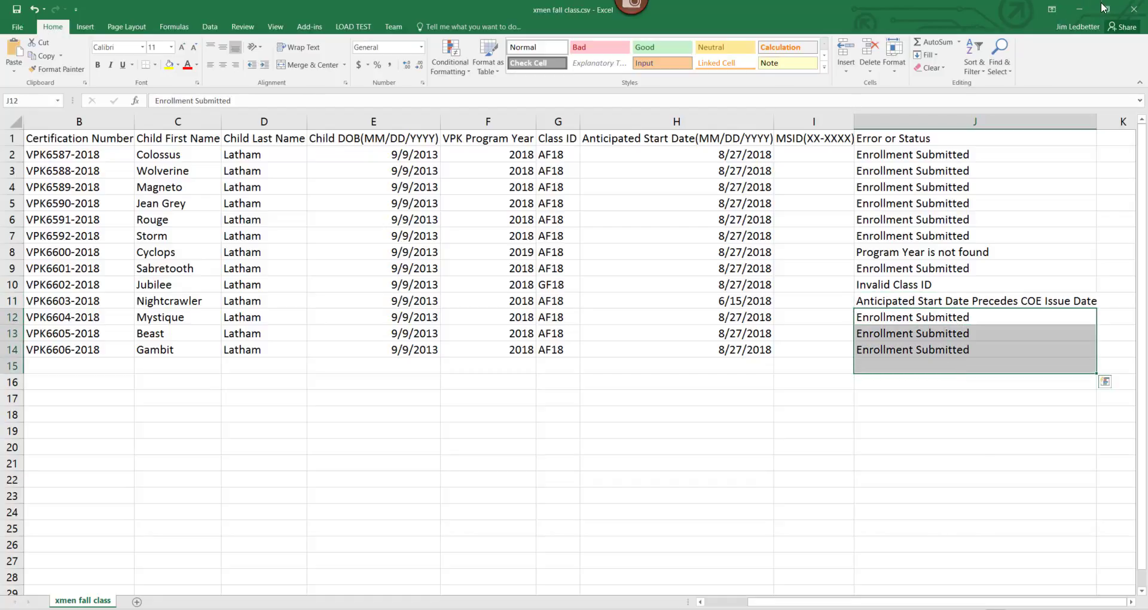
Switch to the Provider Portal in Chrome, download the 06/18/2018 marvels.csv results with no errors, and check the record's status in Excel
click(1080, 9)
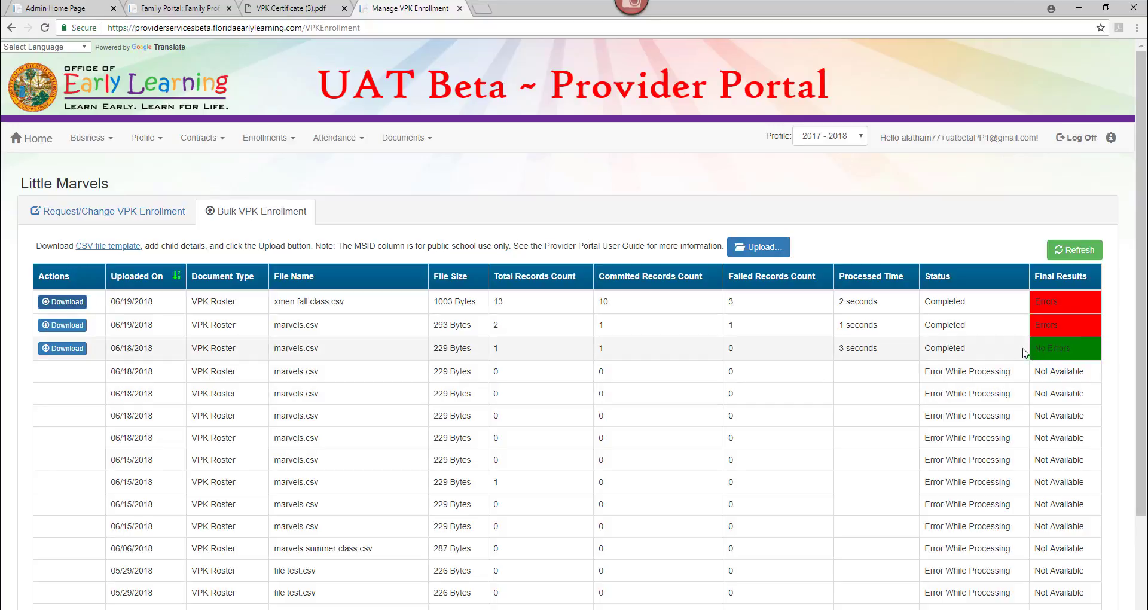
click(60, 354)
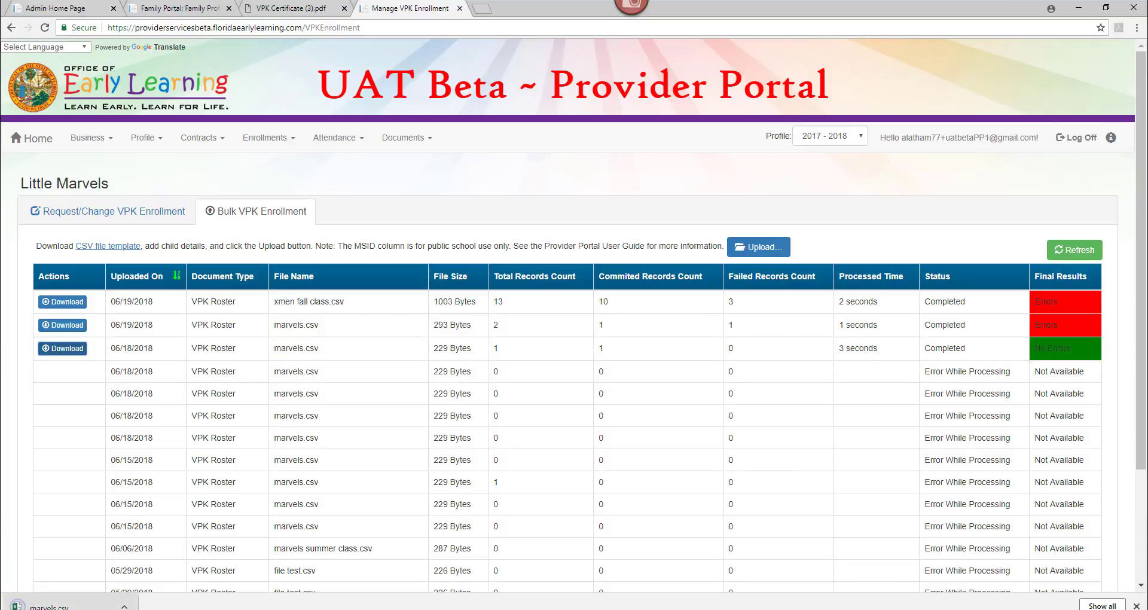
click(39, 605)
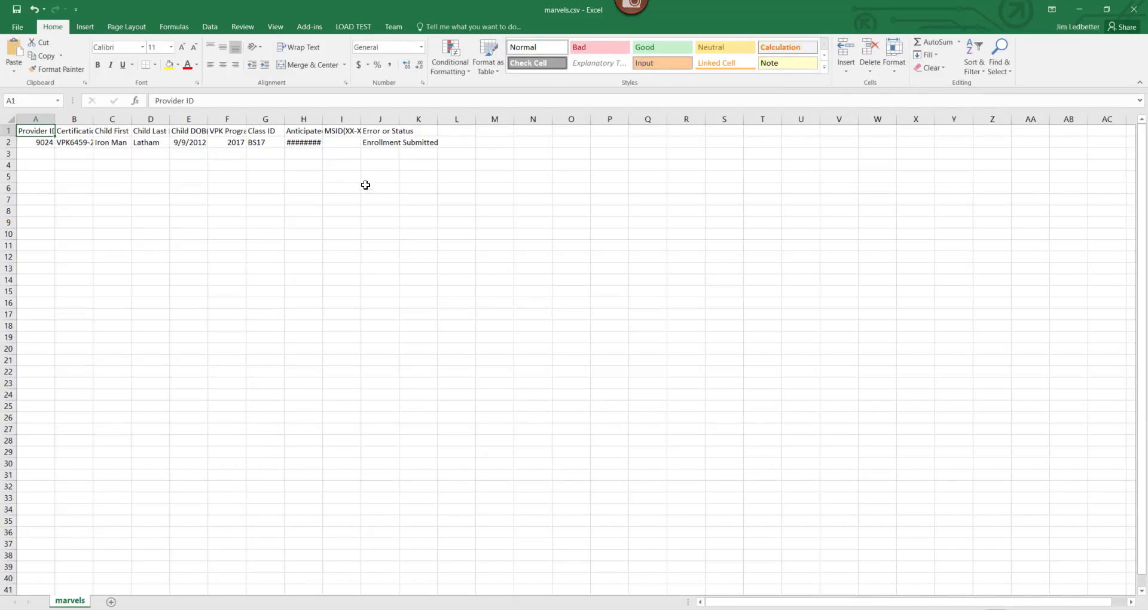
click(116, 145)
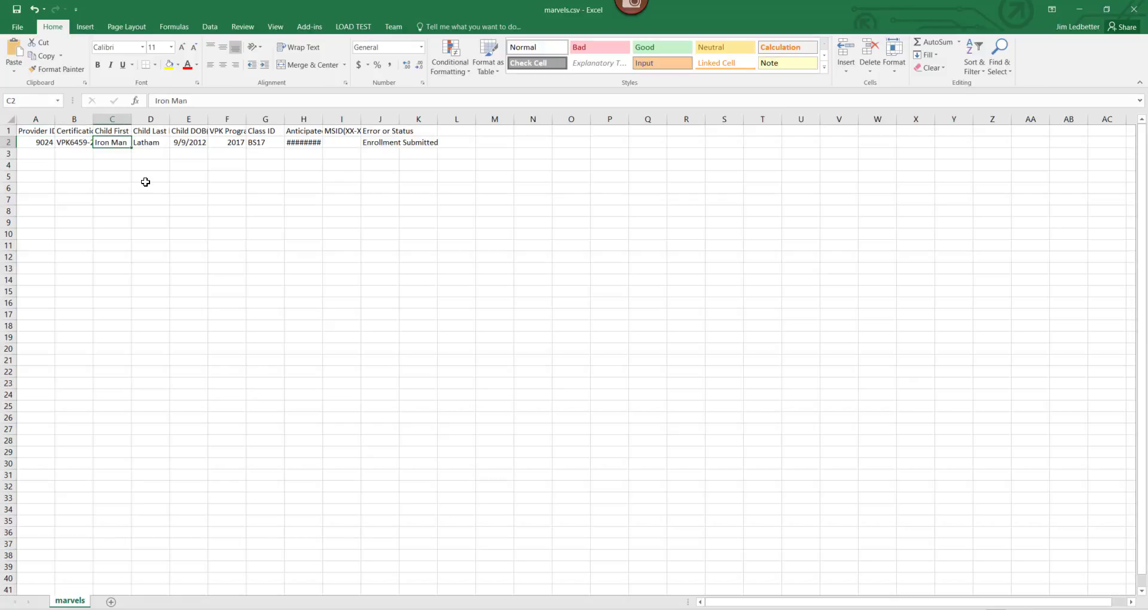
click(369, 141)
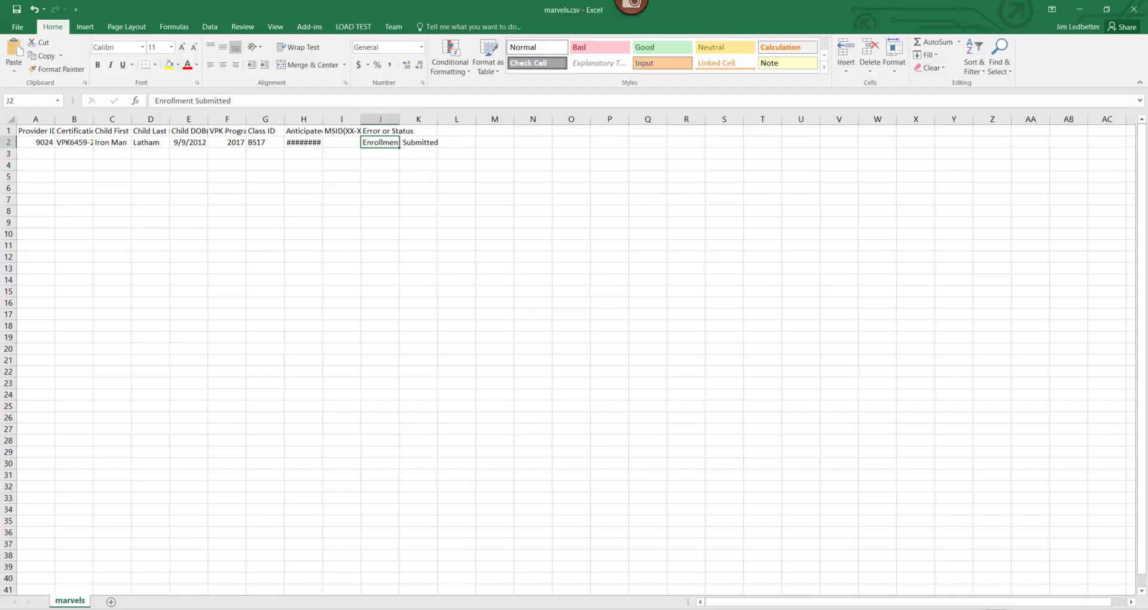
scroll(568, 353, up, 7)
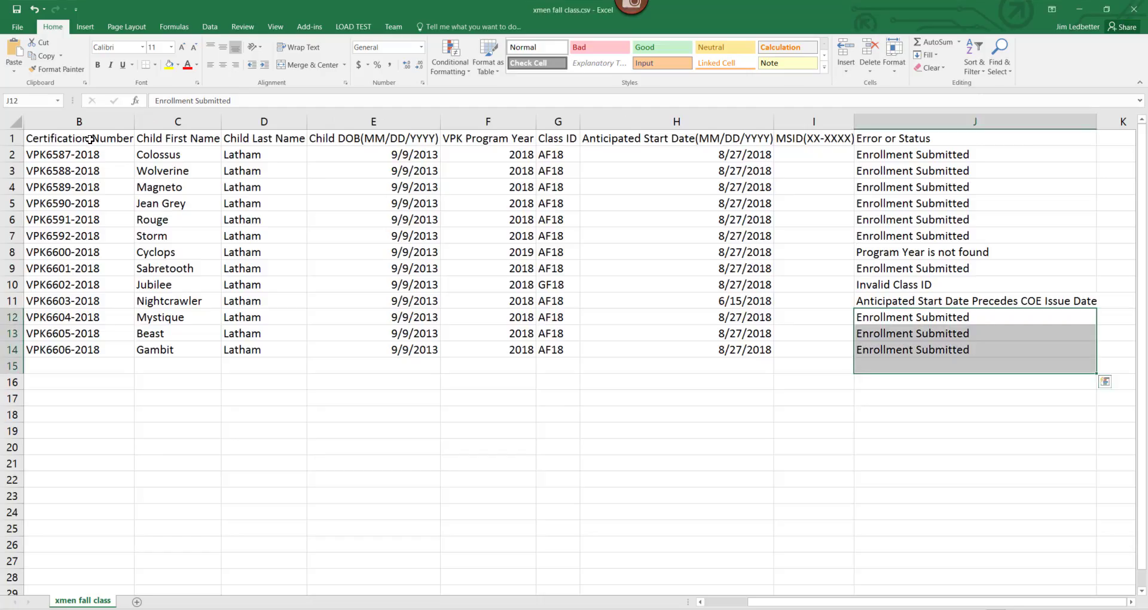
Review the columns of the xmen fall class.csv results again, from Provider ID and Certification Number through Class ID, start date, MSID and status
click(90, 138)
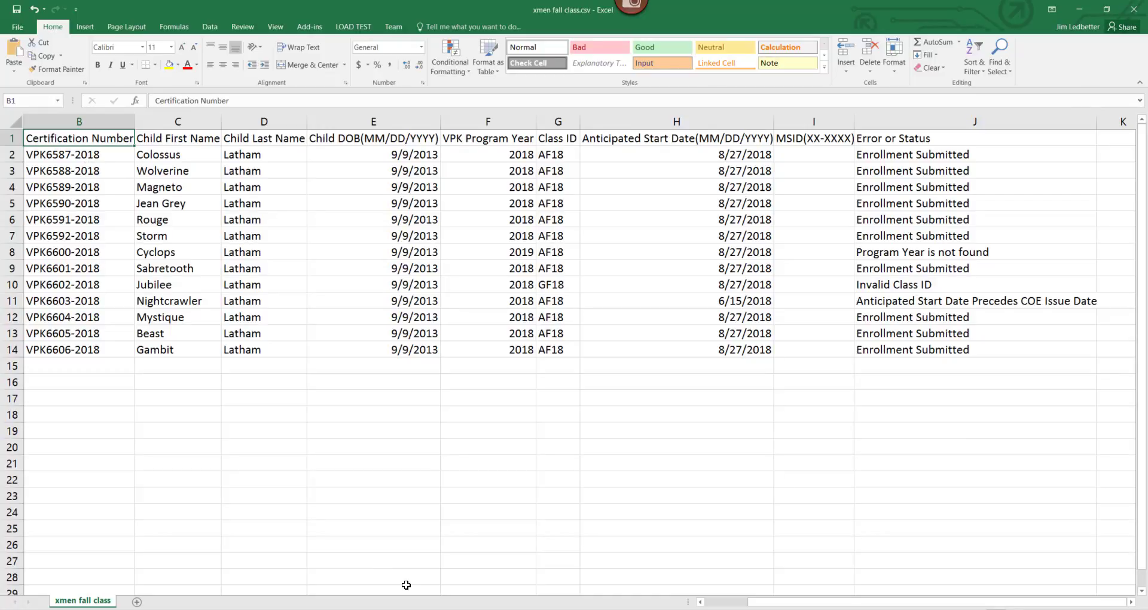
drag(891, 604, 766, 598)
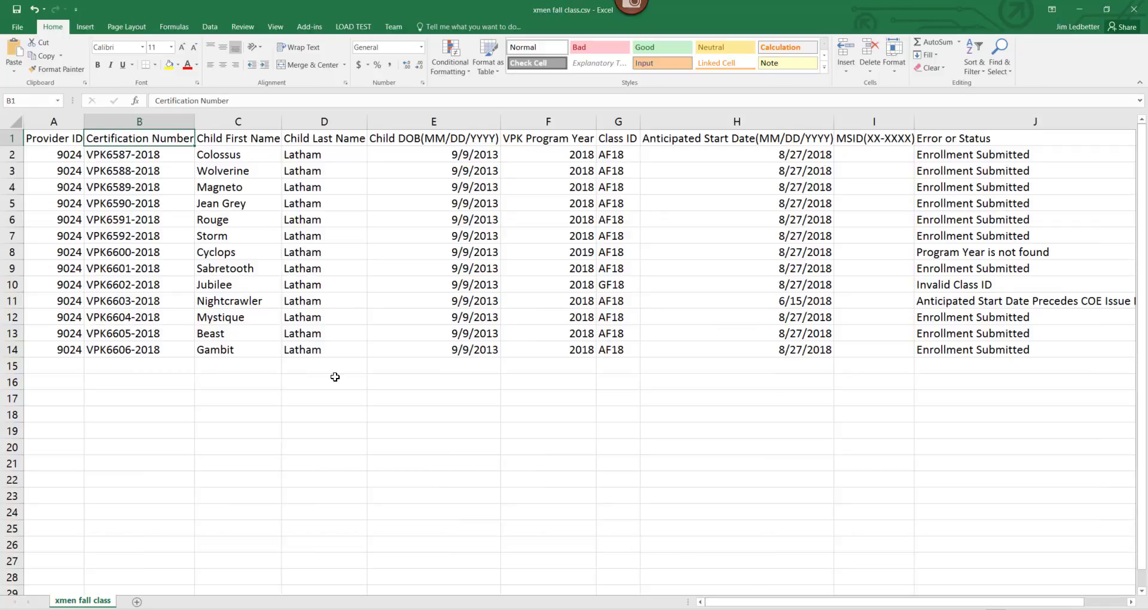
click(34, 154)
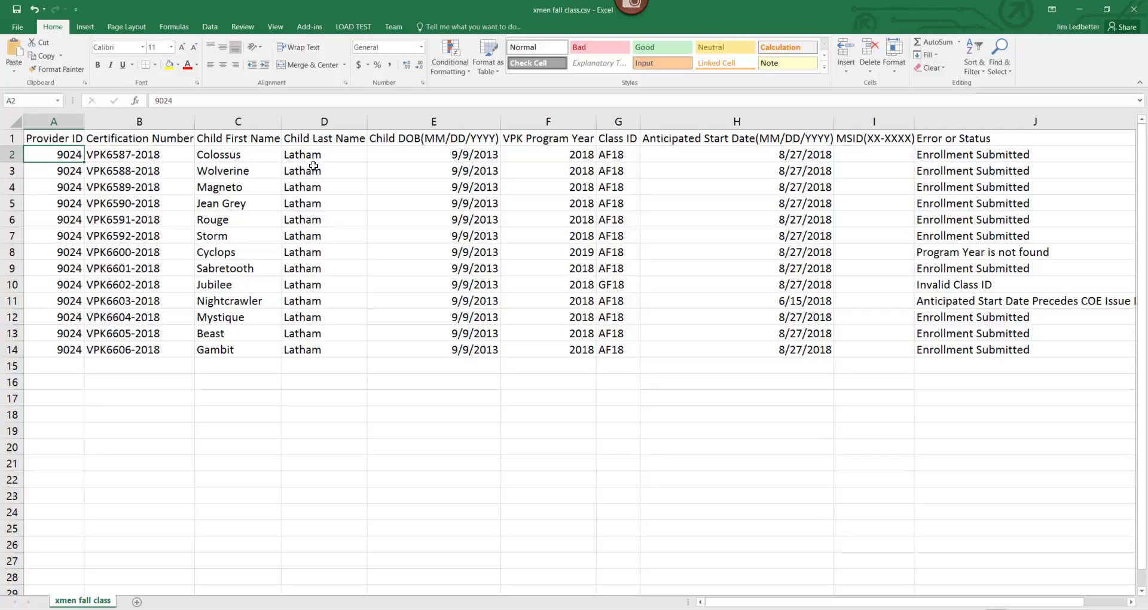
click(547, 156)
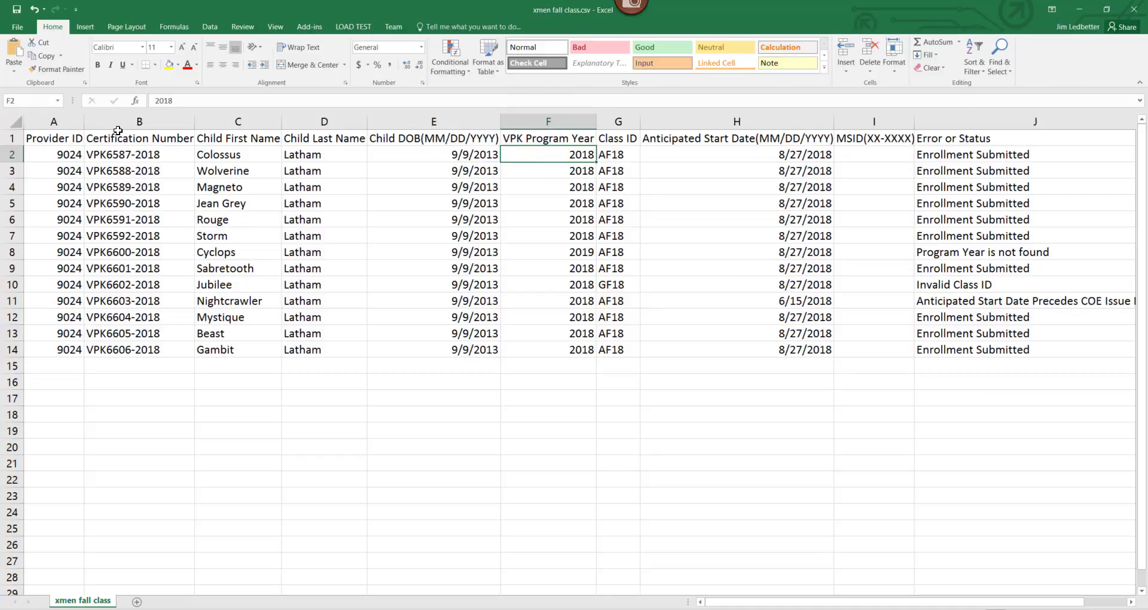
click(142, 154)
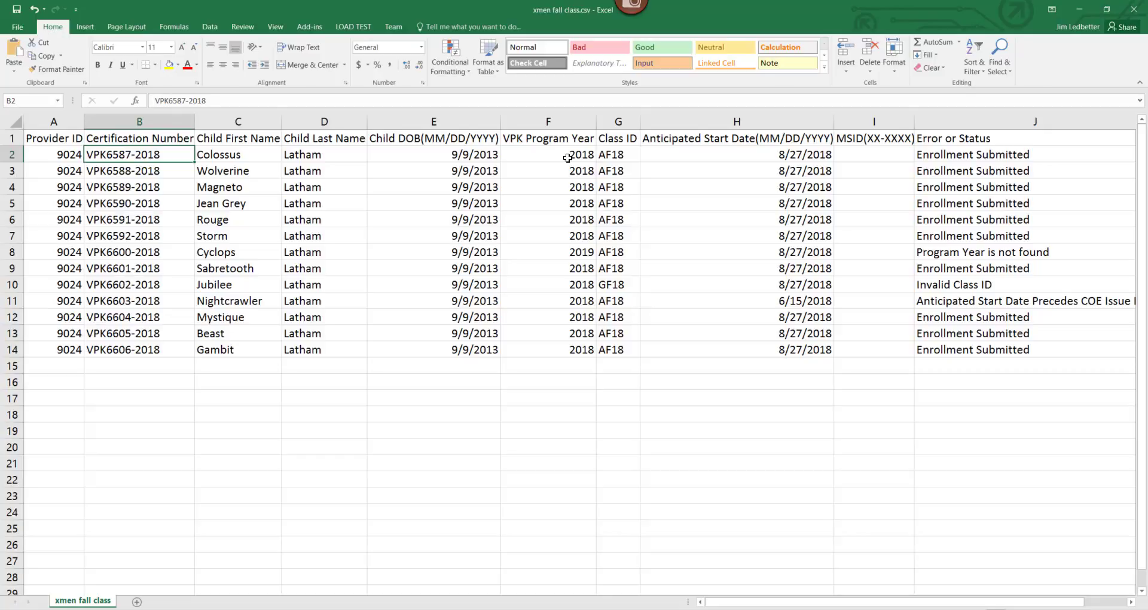
click(629, 154)
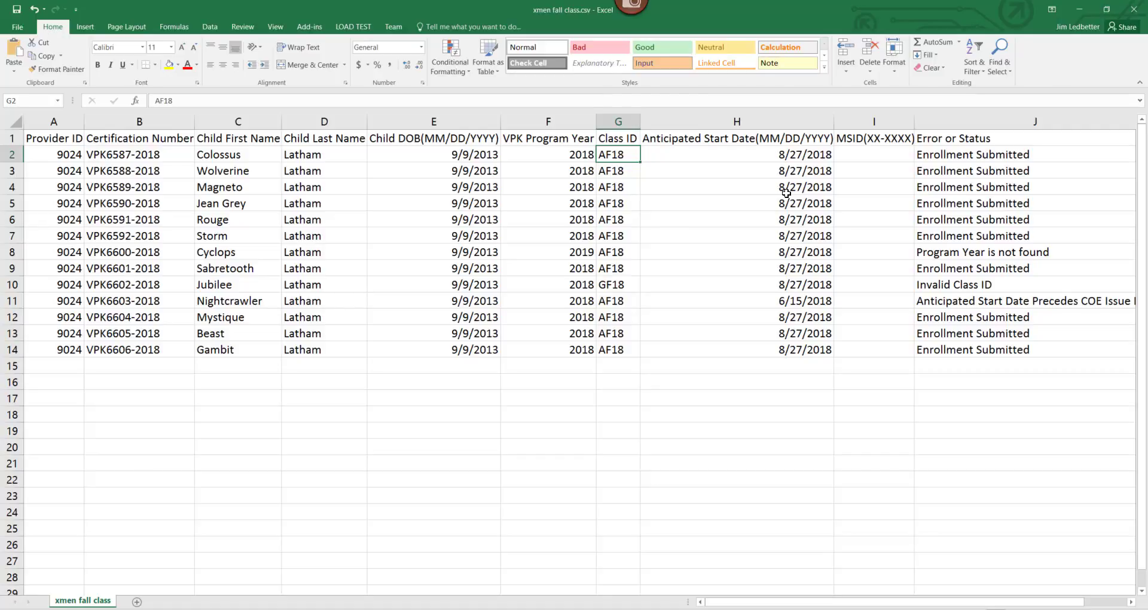
click(687, 157)
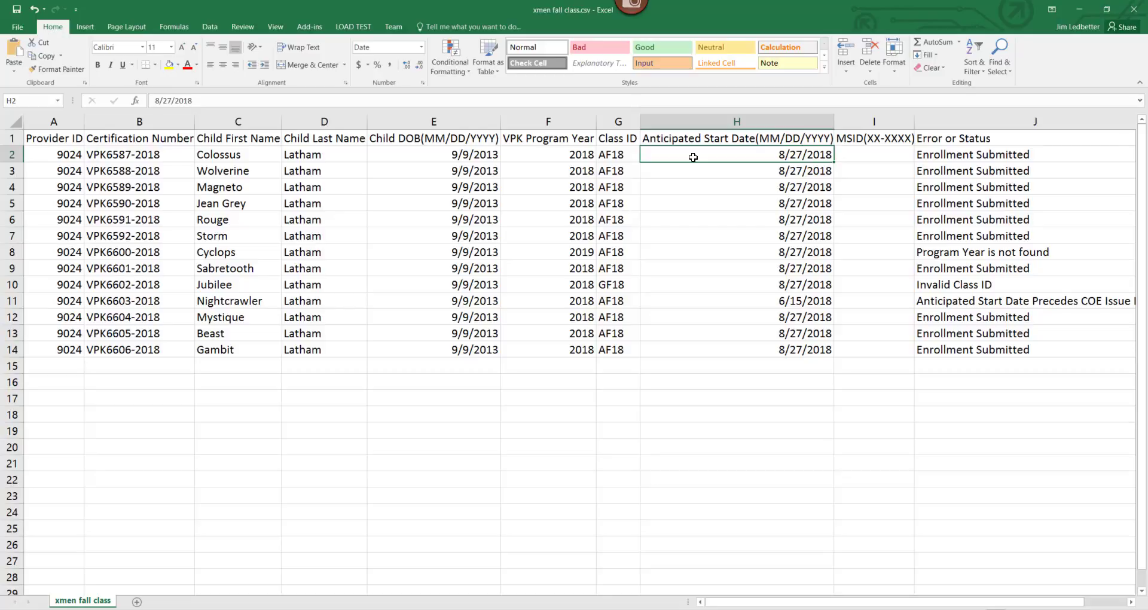
click(868, 148)
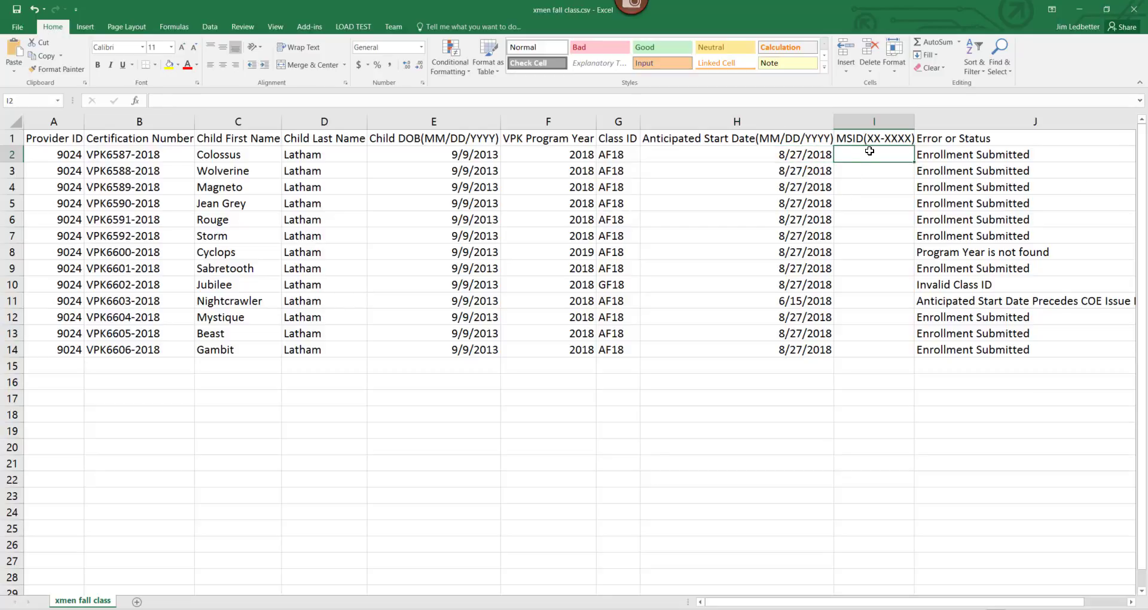
click(942, 163)
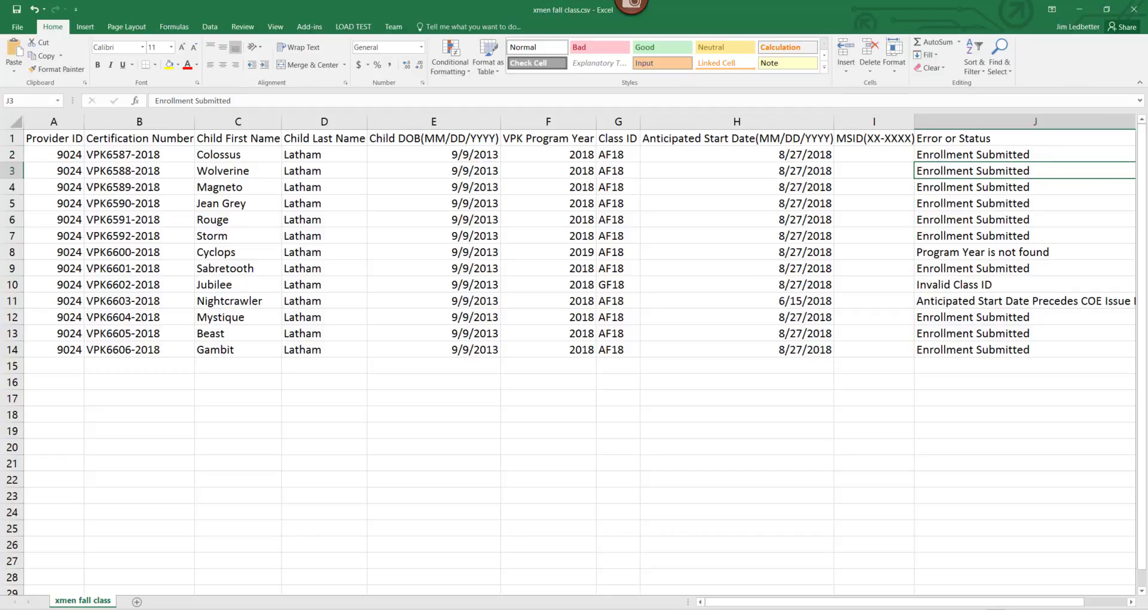
Switch back to the Provider Portal in Chrome, show the Request/Change VPK Enrollment page and reload it
click(1132, 10)
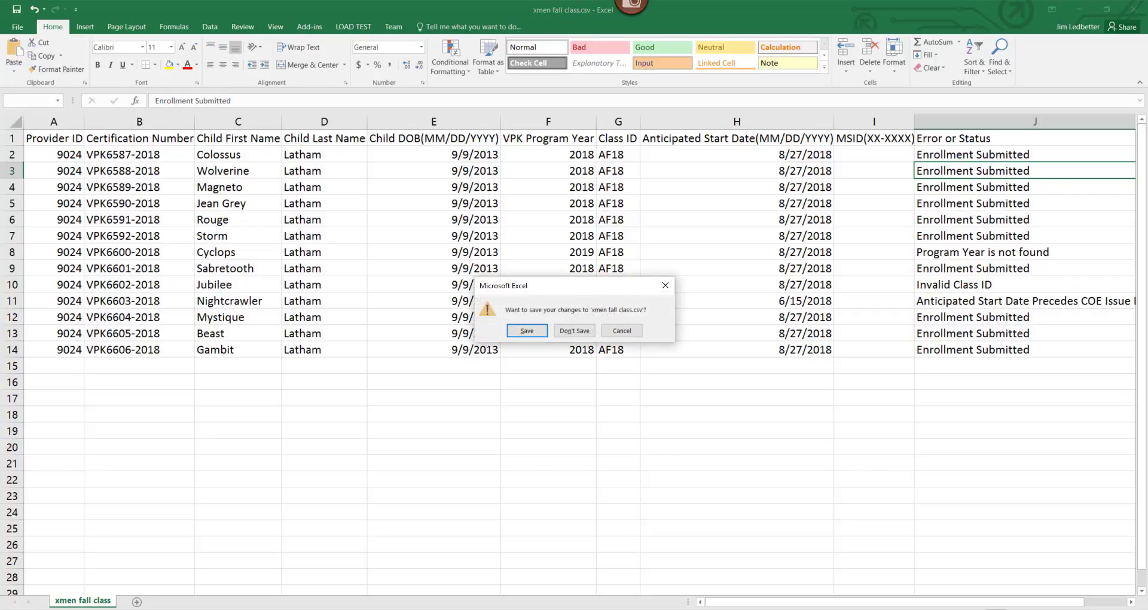
click(664, 286)
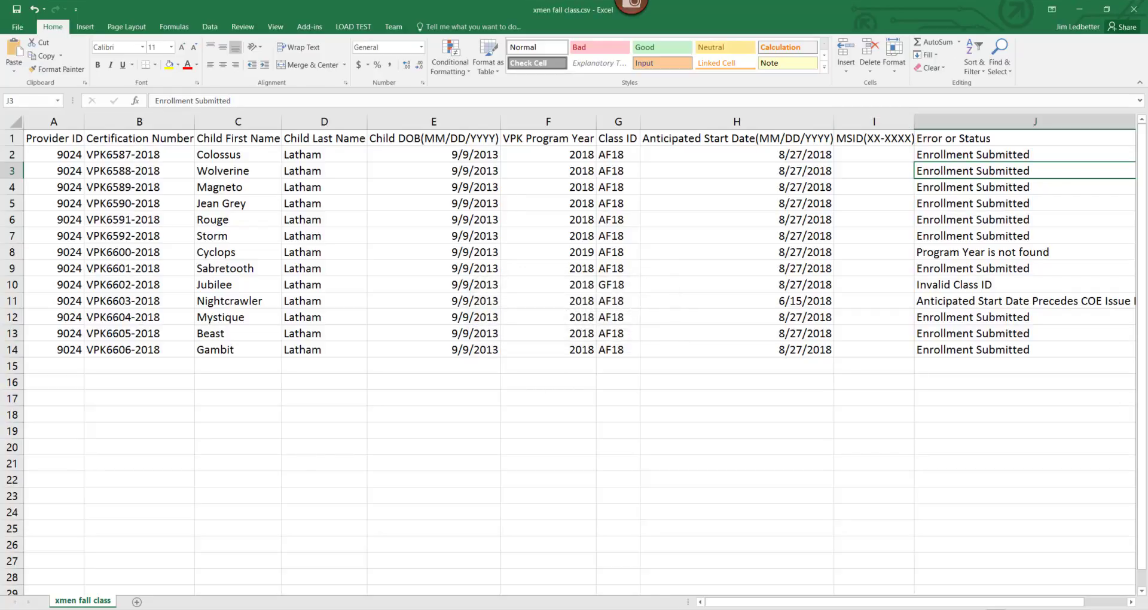
click(1085, 13)
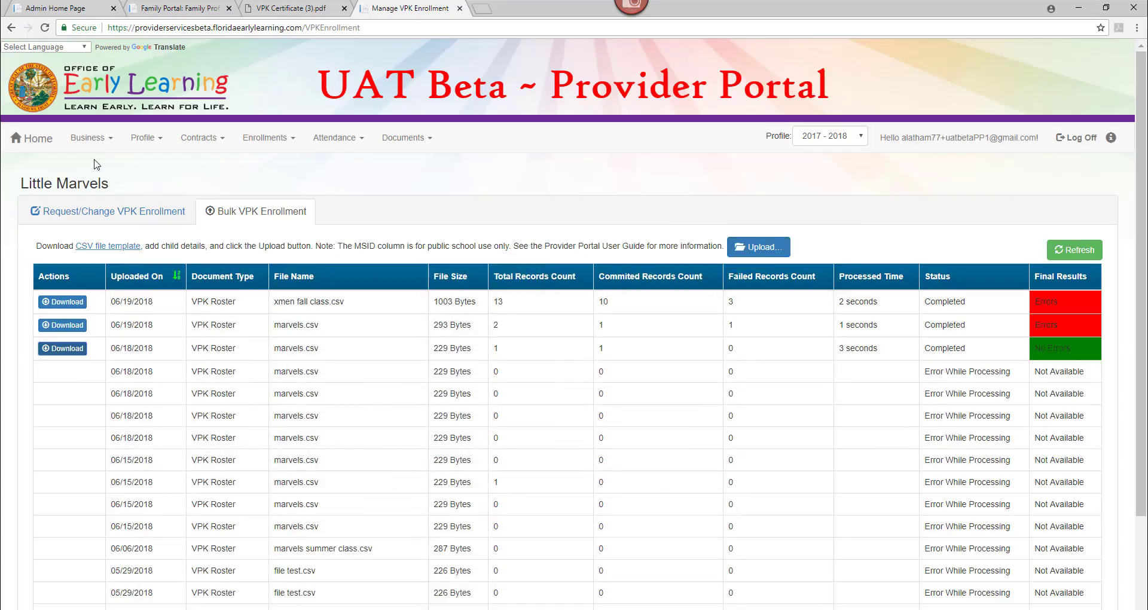
click(92, 213)
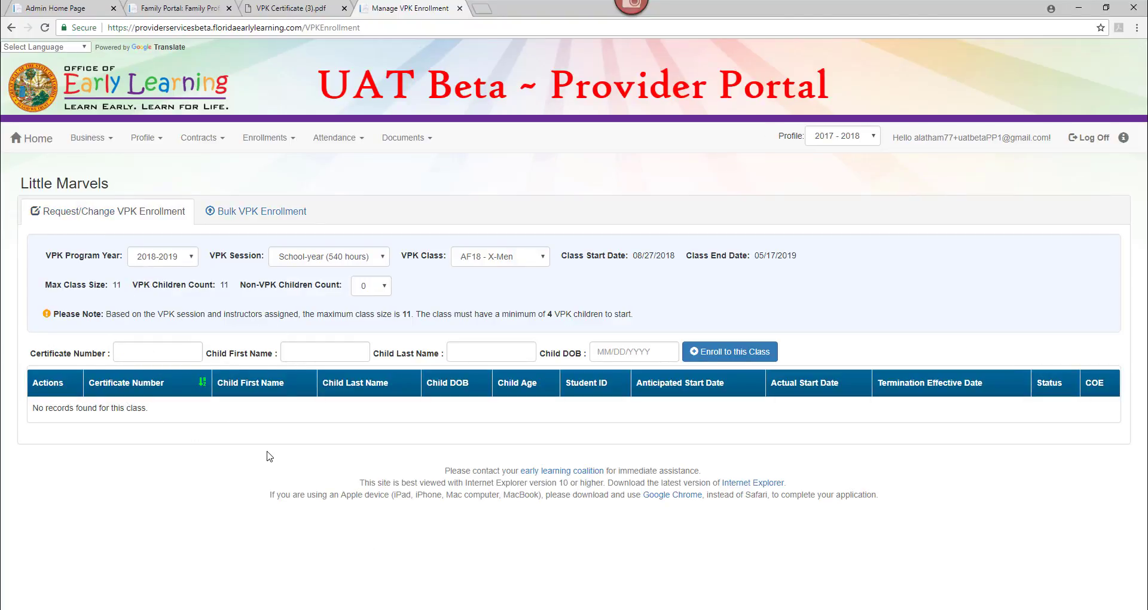
click(44, 27)
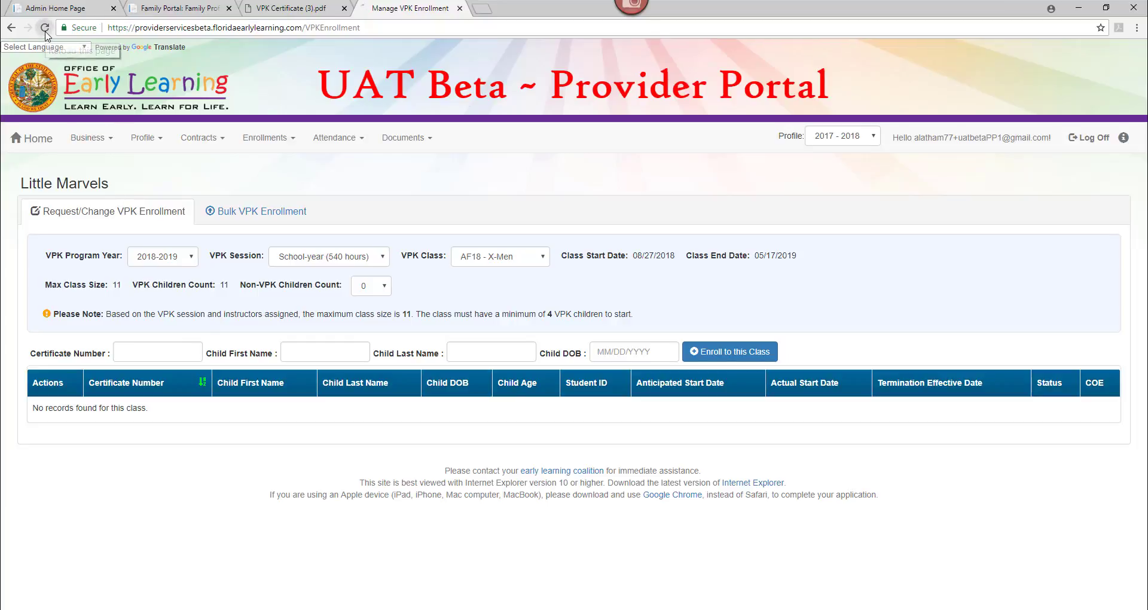
Display the School-year (540 hours) enrollments for class AF18 - X-Men and review the listed records
click(284, 263)
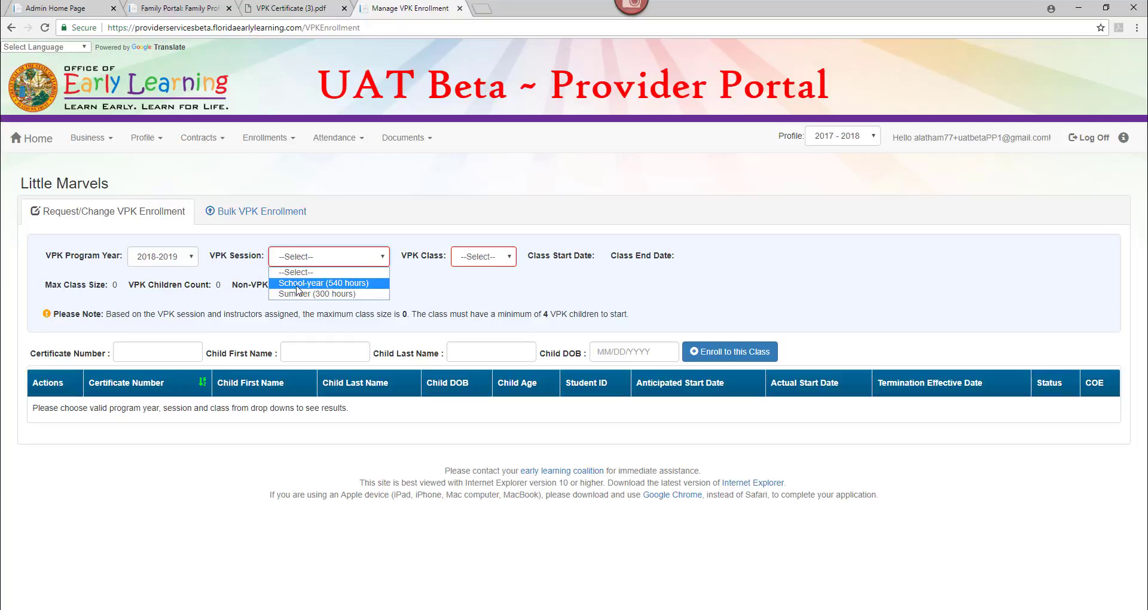
click(296, 284)
click(525, 259)
click(510, 283)
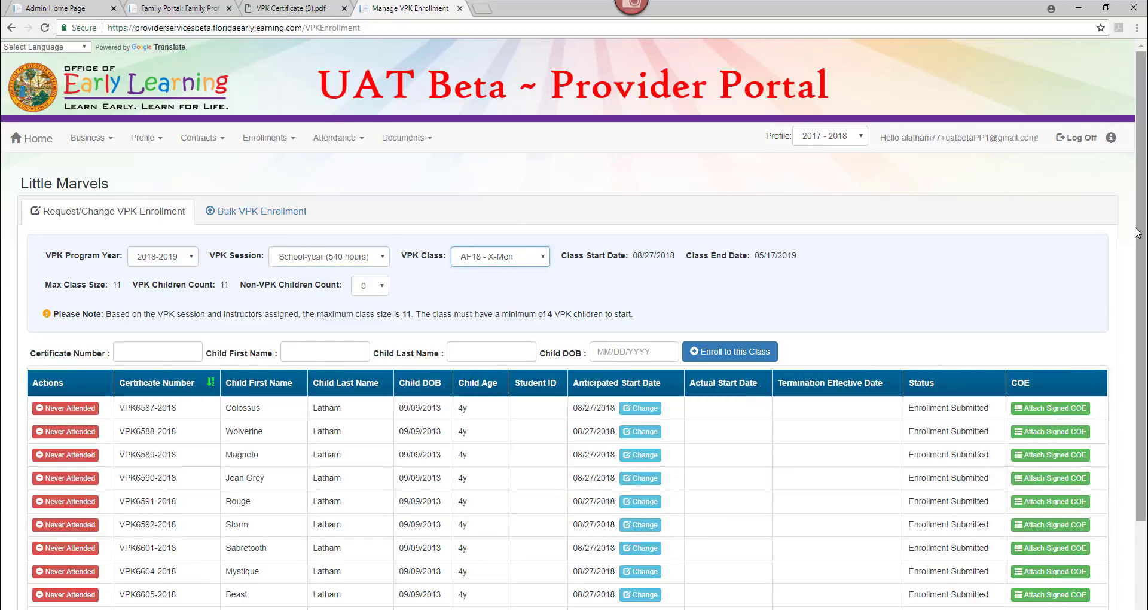
scroll(1140, 341, down, 2)
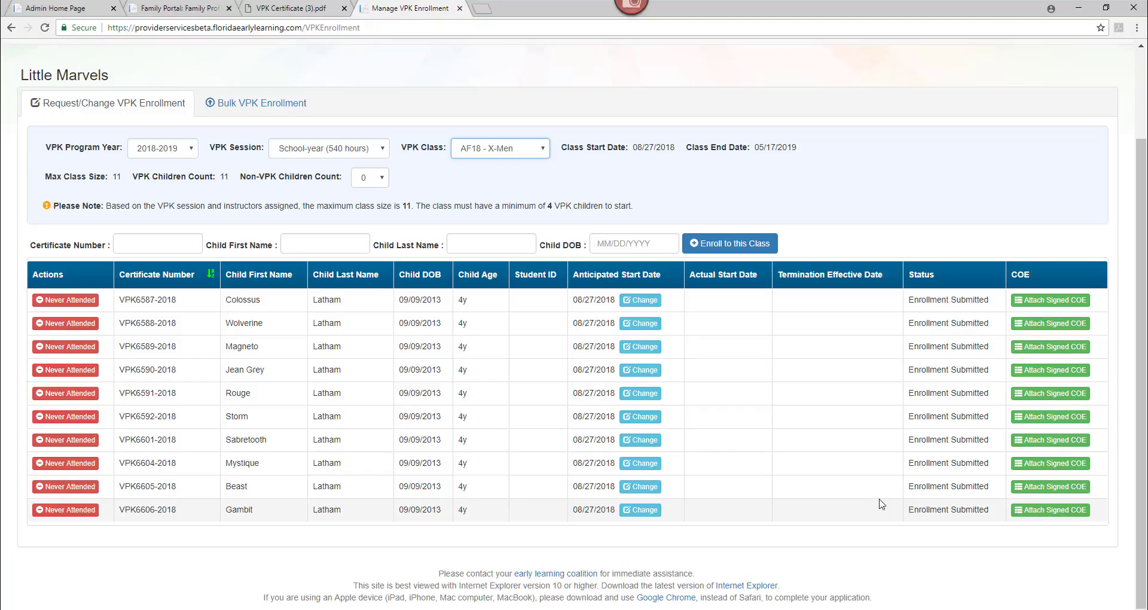
Check the Bulk VPK Enrollment upload list, then show the enrollments of class CF18 - X-Mansion on Request/Change VPK Enrollment
click(282, 106)
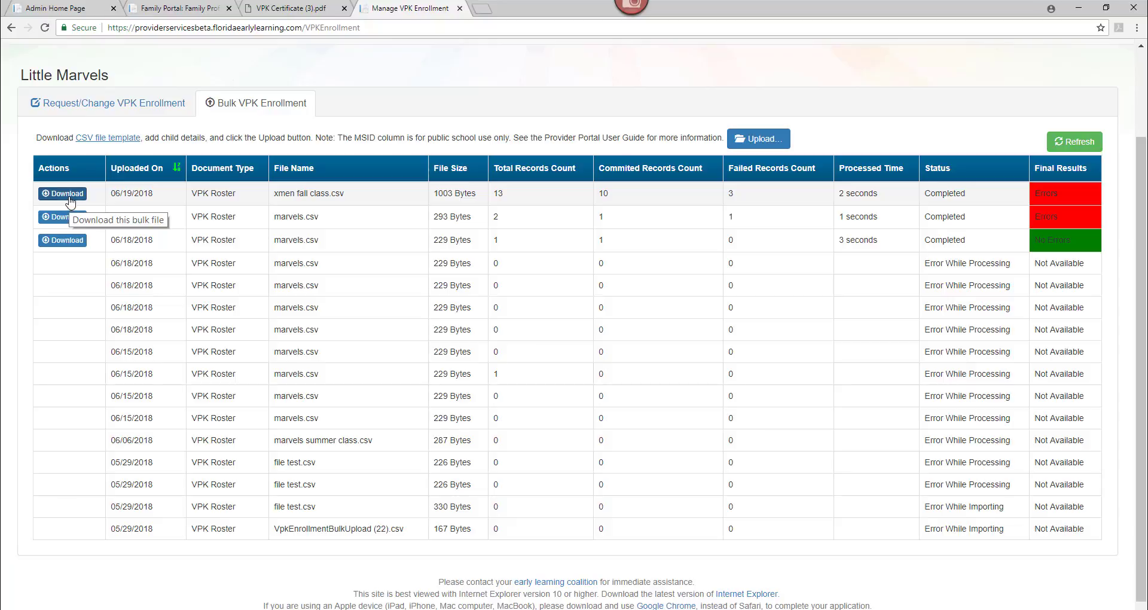
click(95, 103)
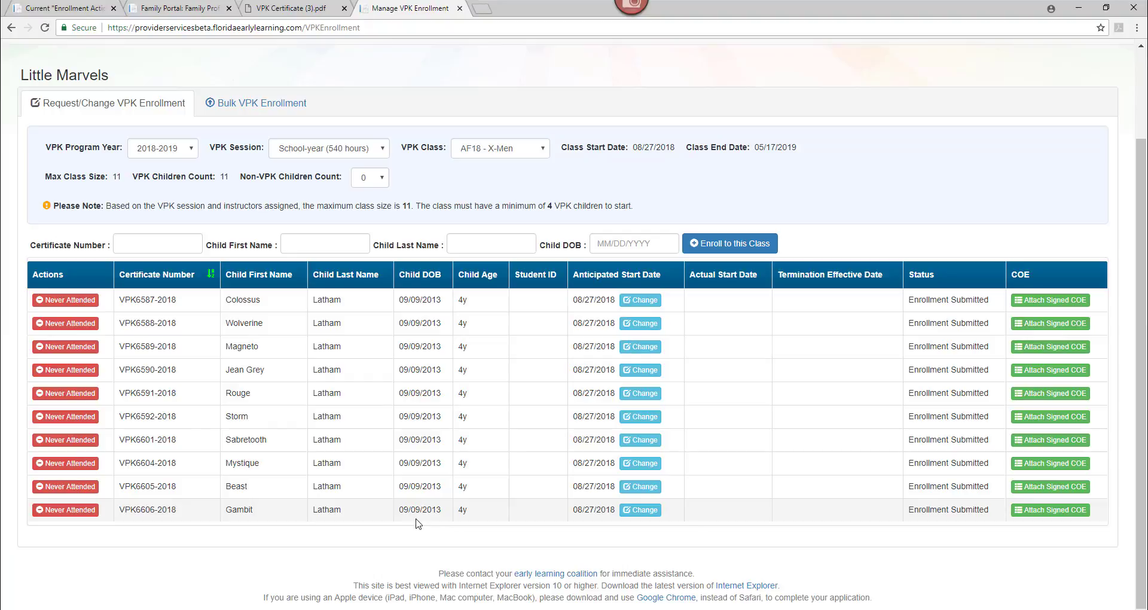
click(519, 155)
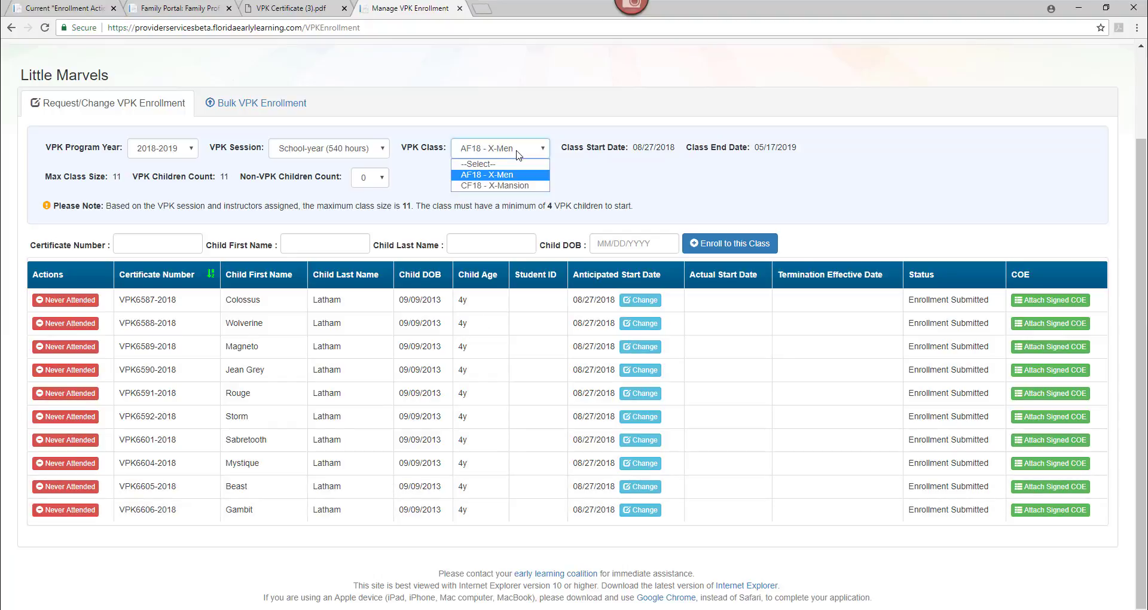
click(520, 186)
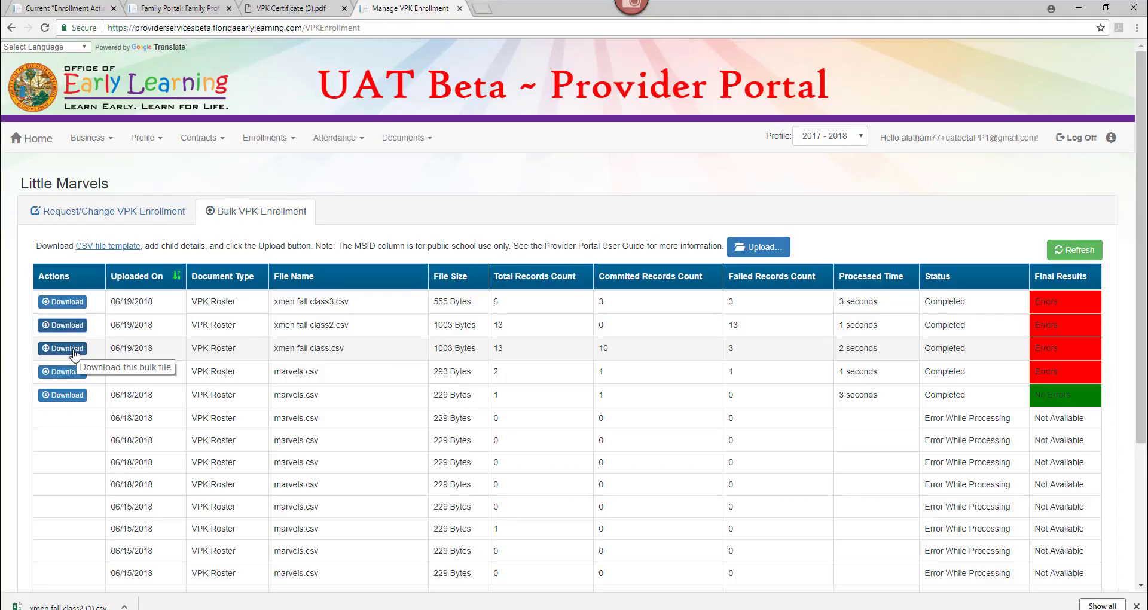
Download the 06/19/2018 xmen fall class.csv bulk results and open them in Excel to view the Error or Status column
click(67, 348)
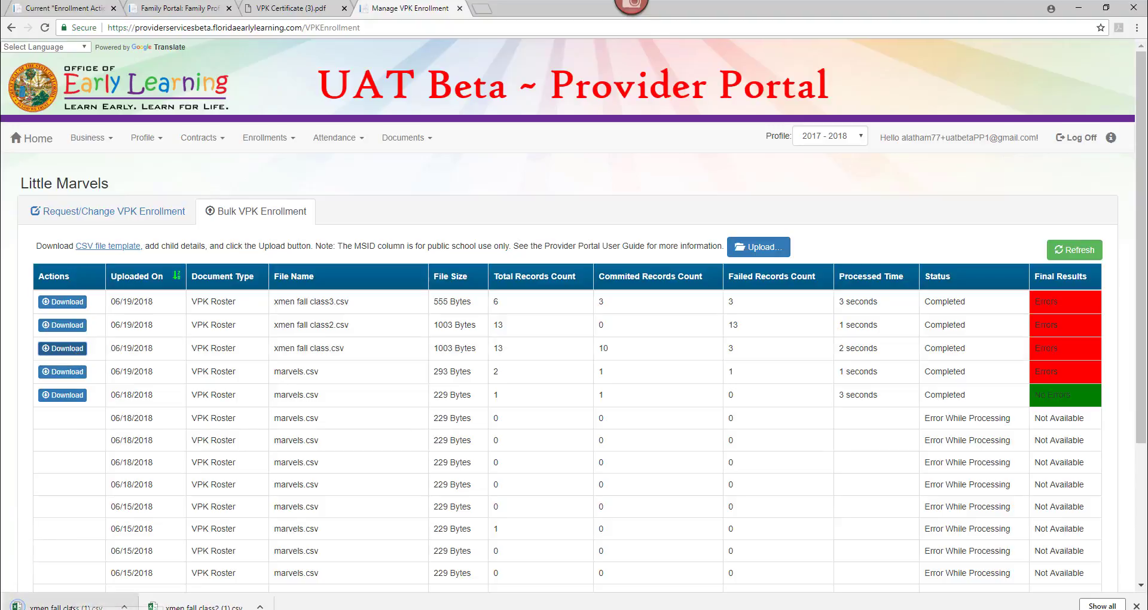
click(66, 606)
scroll(831, 595, right, 5)
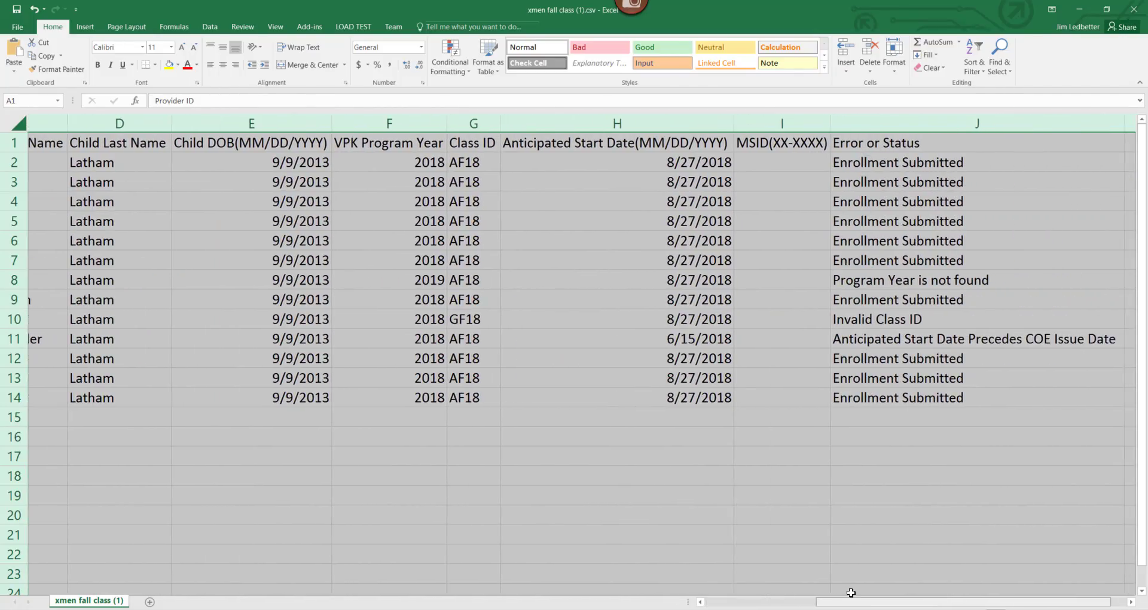
scroll(851, 593, right, 1)
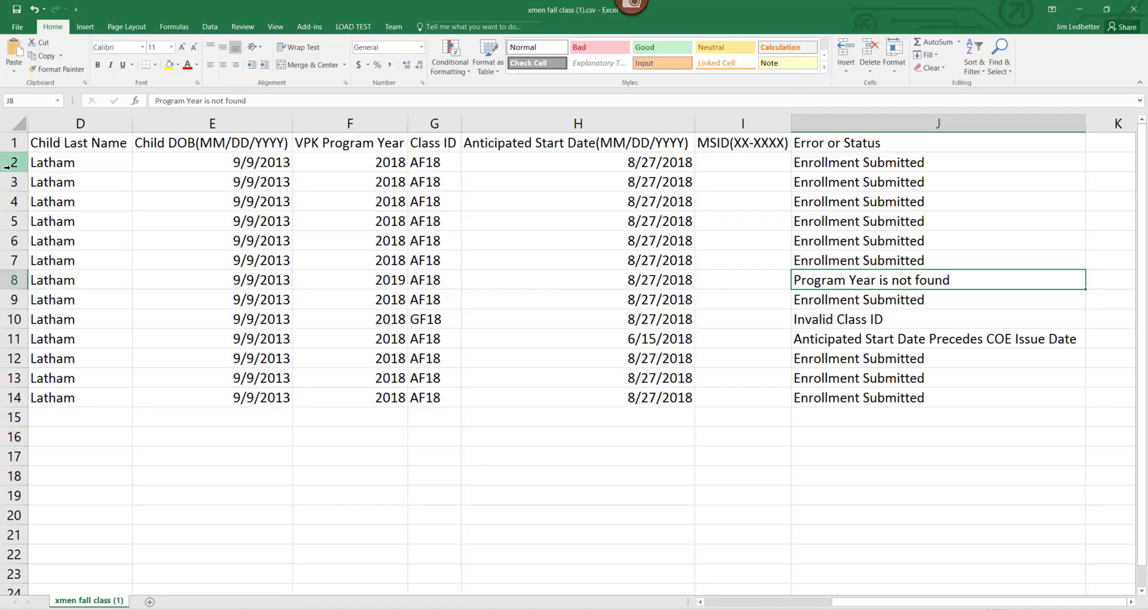
Delete all rows with the status Enrollment Submitted, keeping only the header and the three records with errors
drag(7, 167, 11, 259)
right_click(9, 221)
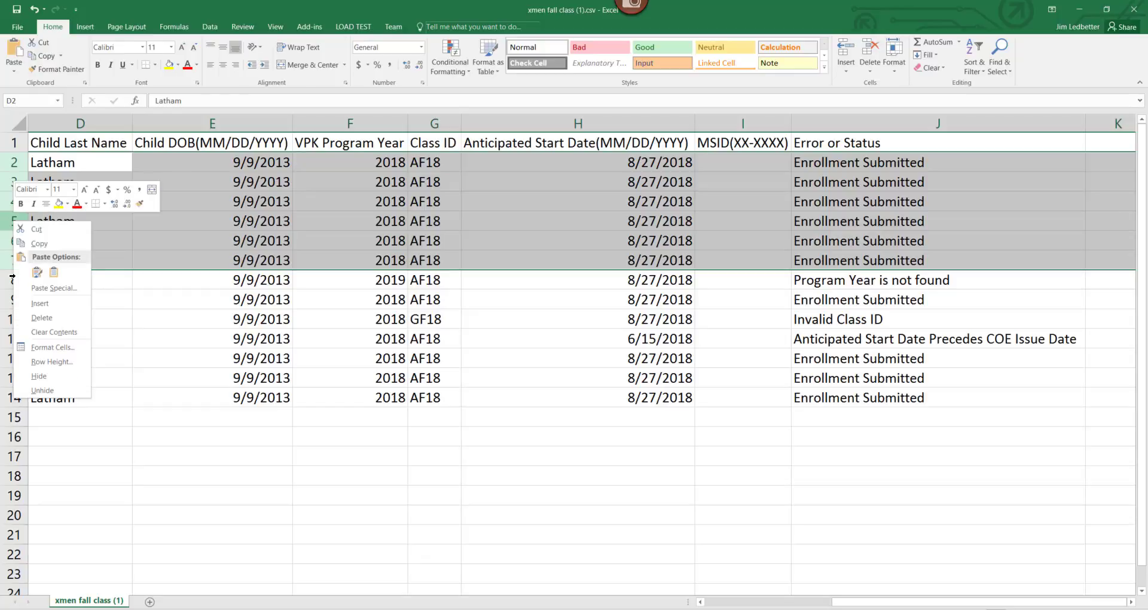
click(42, 319)
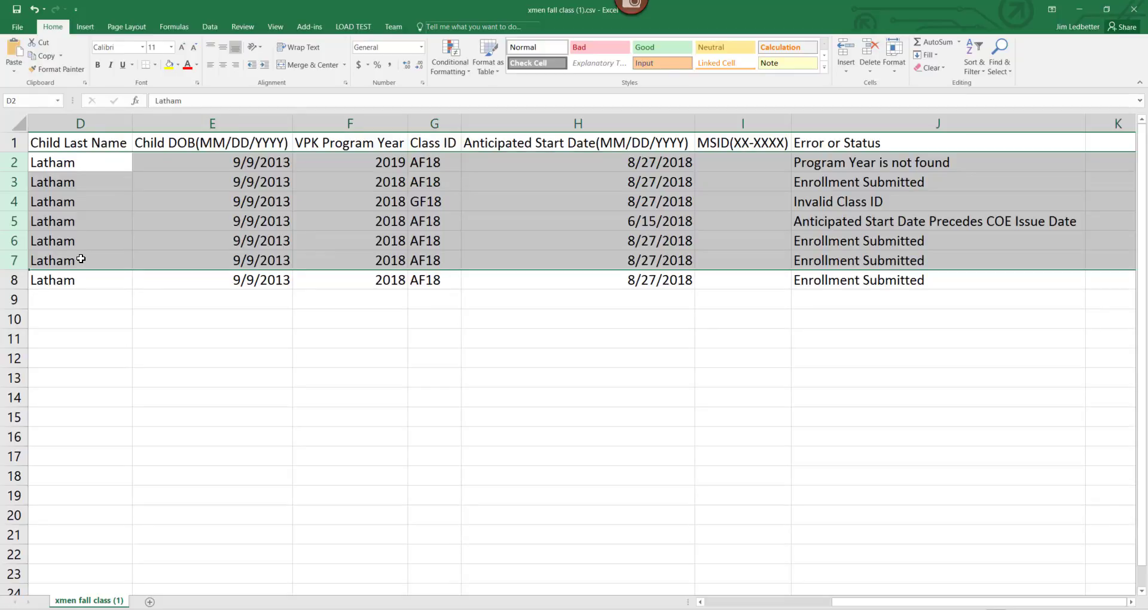
click(2, 179)
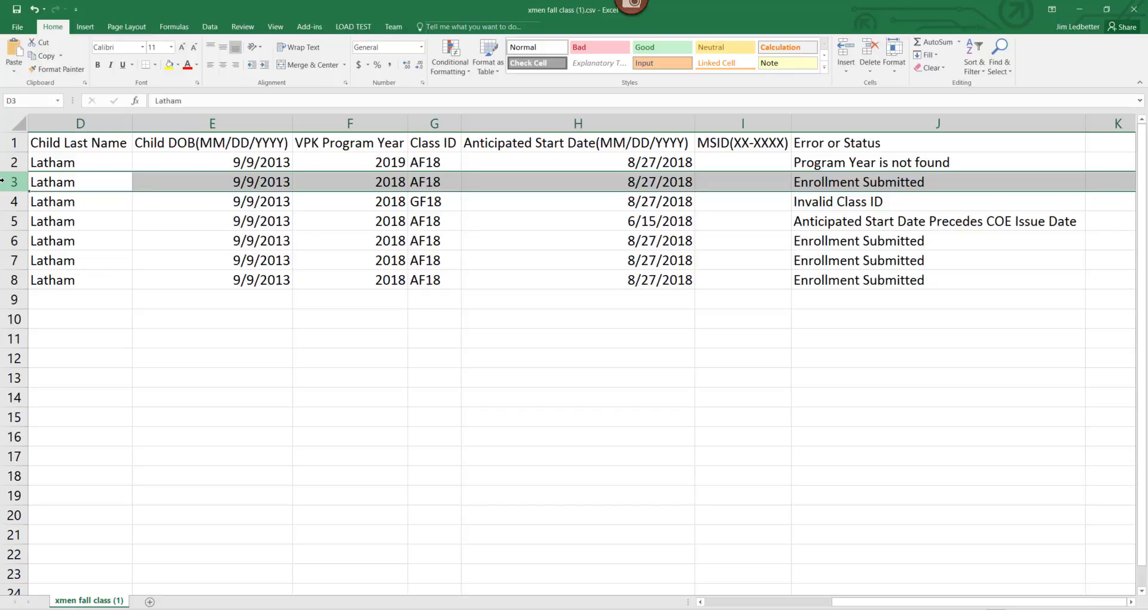
right_click(2, 179)
key(Escape)
click(38, 350)
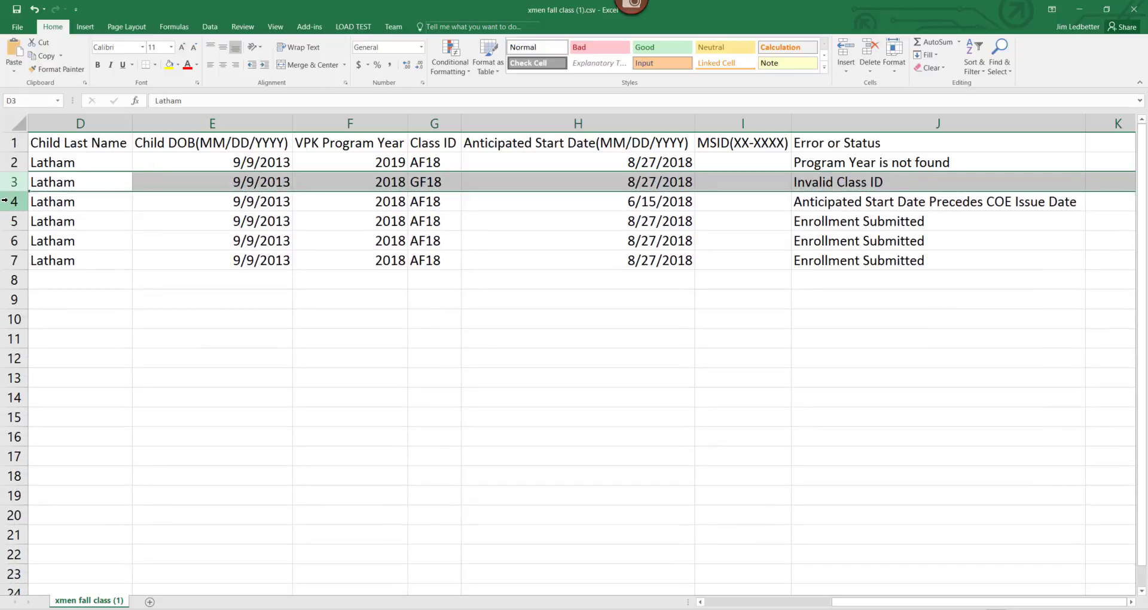
drag(5, 217, 11, 250)
right_click(10, 249)
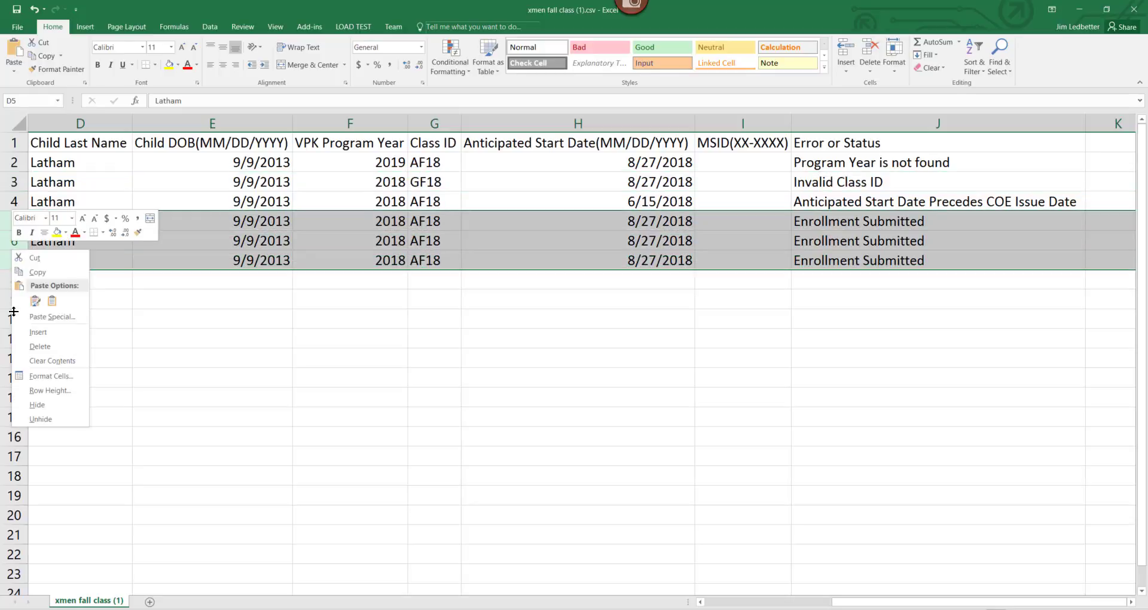
click(55, 346)
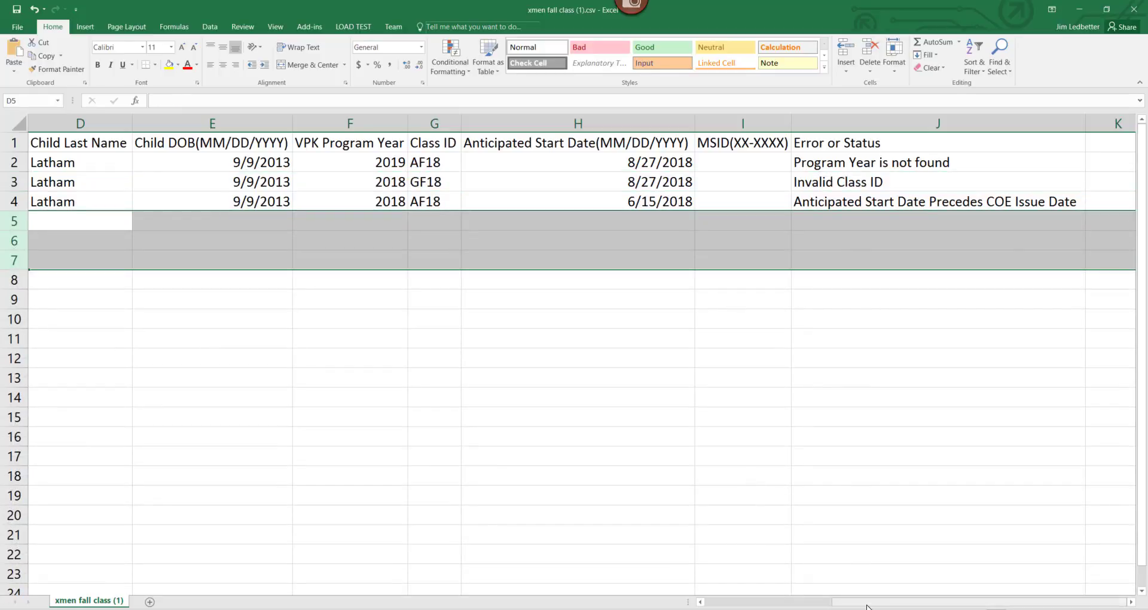
Set the VPK Program Year in row 2 to 2018 and the Class ID in row 3 to AF18
drag(840, 603, 791, 601)
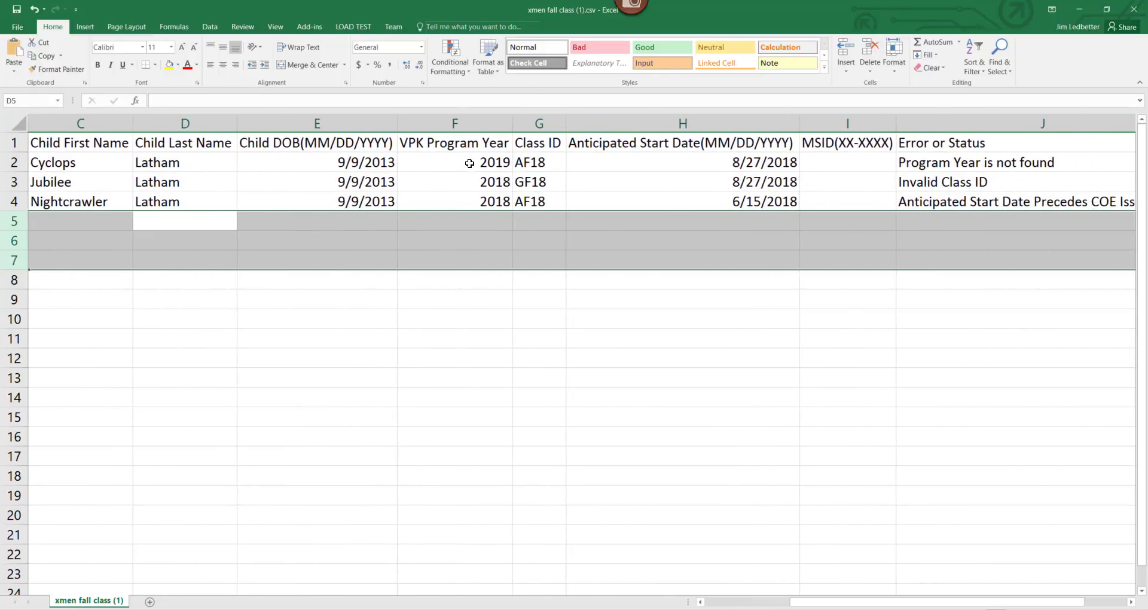
click(470, 165)
text(2018)
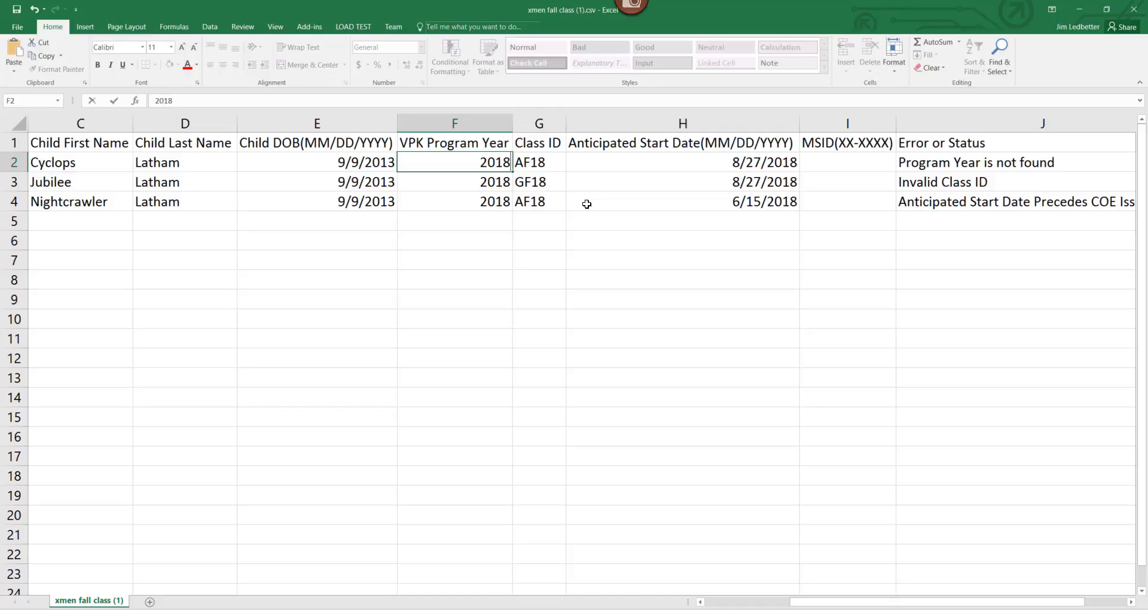
click(541, 182)
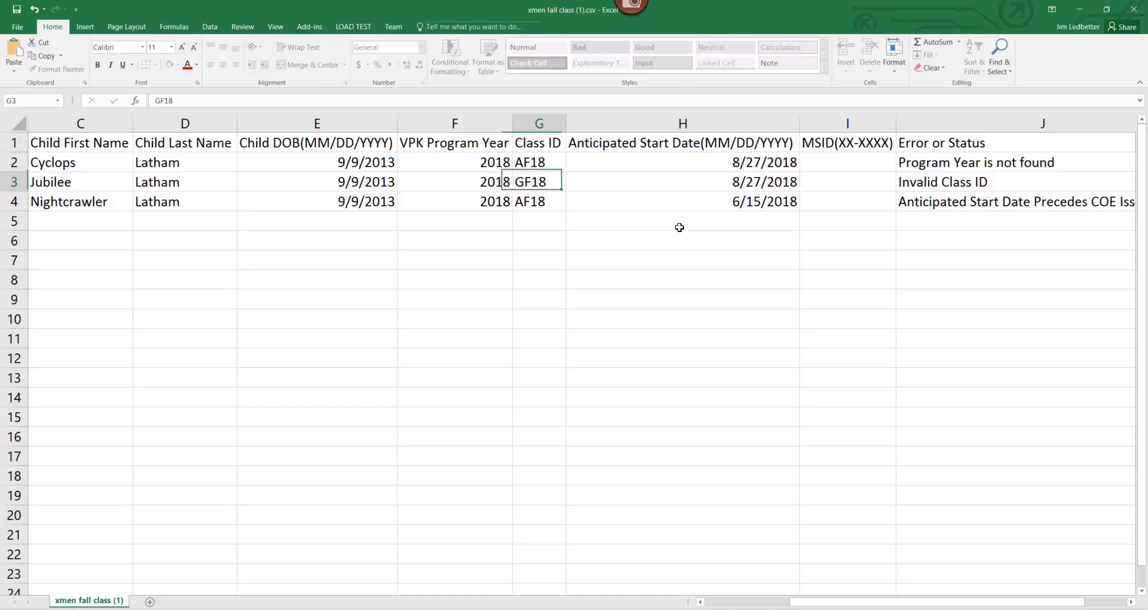
text(AF18)
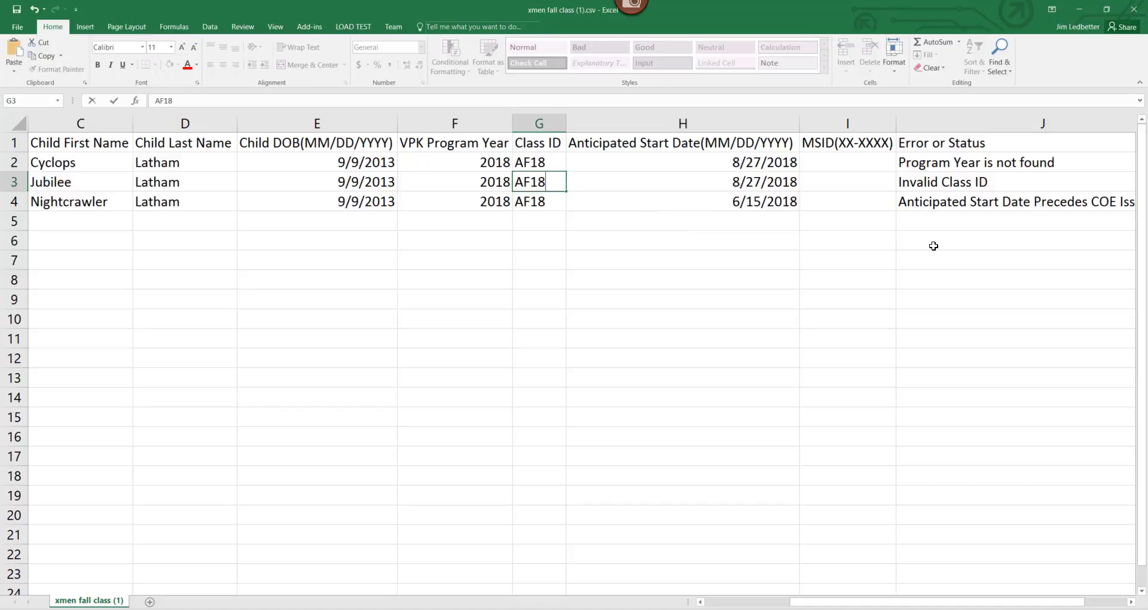
Set the Anticipated Start Date in row 4 to 8/27/2018
click(747, 197)
text(8/)
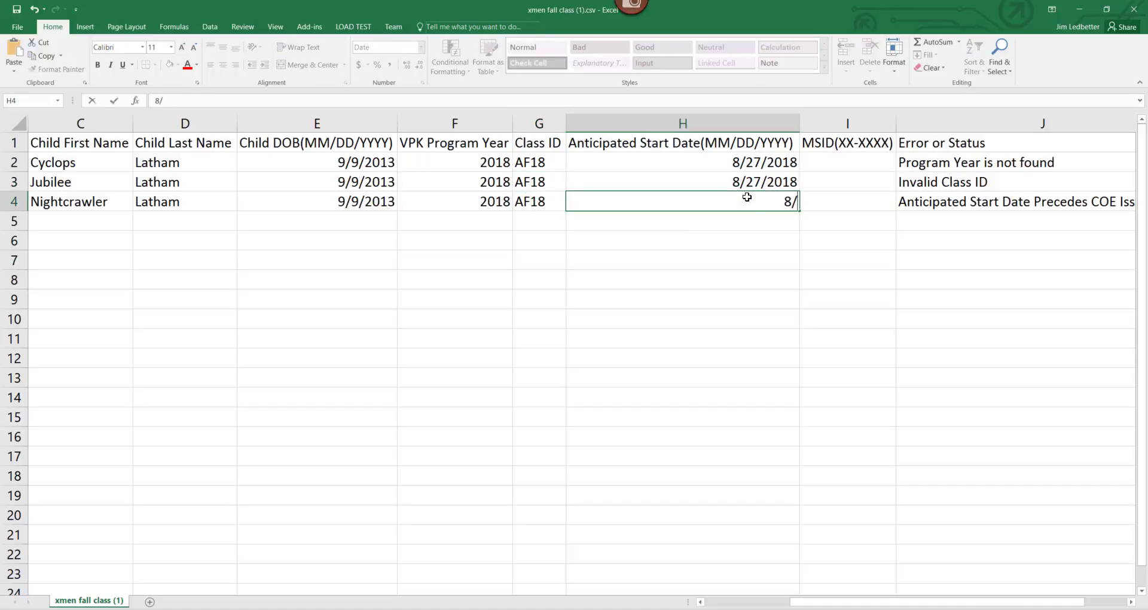
text(27/2018)
Delete the Error or Status column from the sheet and check the remaining columns from Provider ID onward
click(922, 119)
right_click(923, 119)
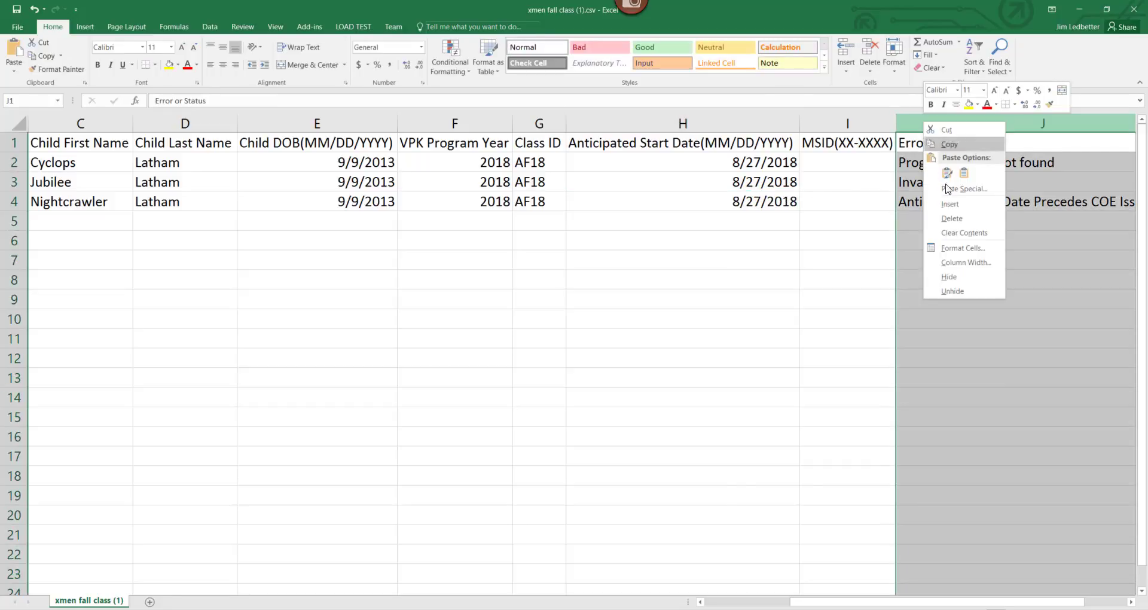
click(952, 218)
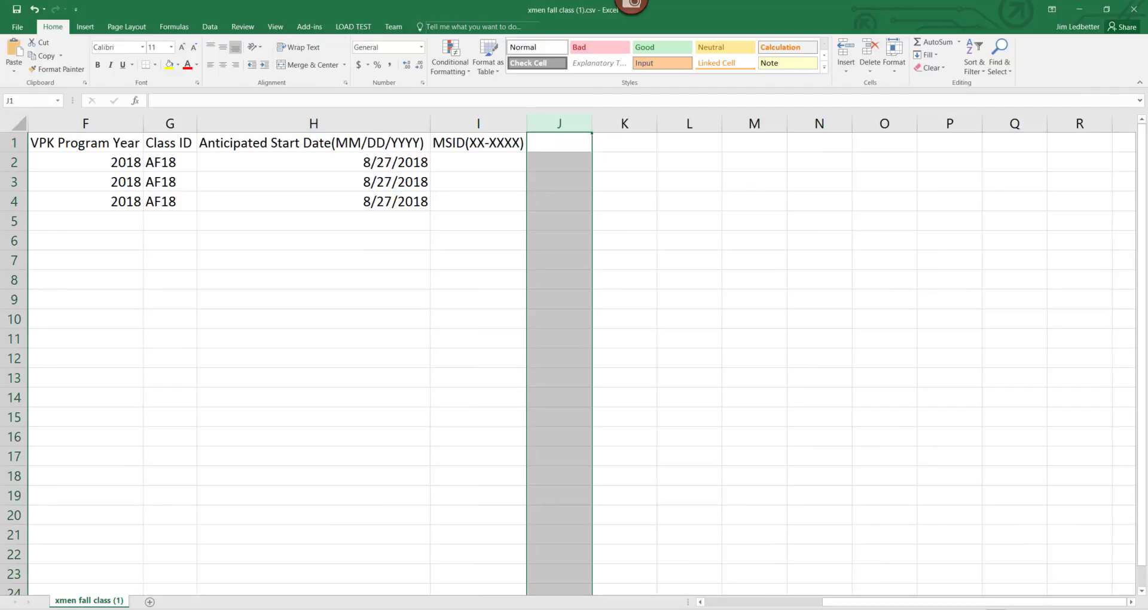
drag(873, 602, 756, 601)
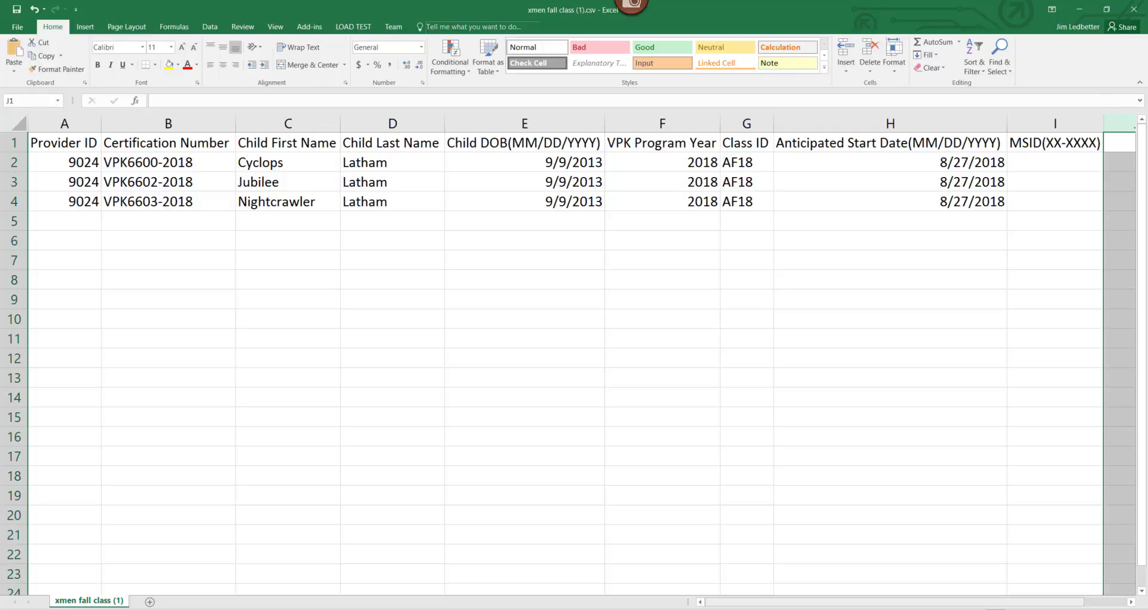
Set the Class ID in rows 3 and 4 to CF18
click(737, 185)
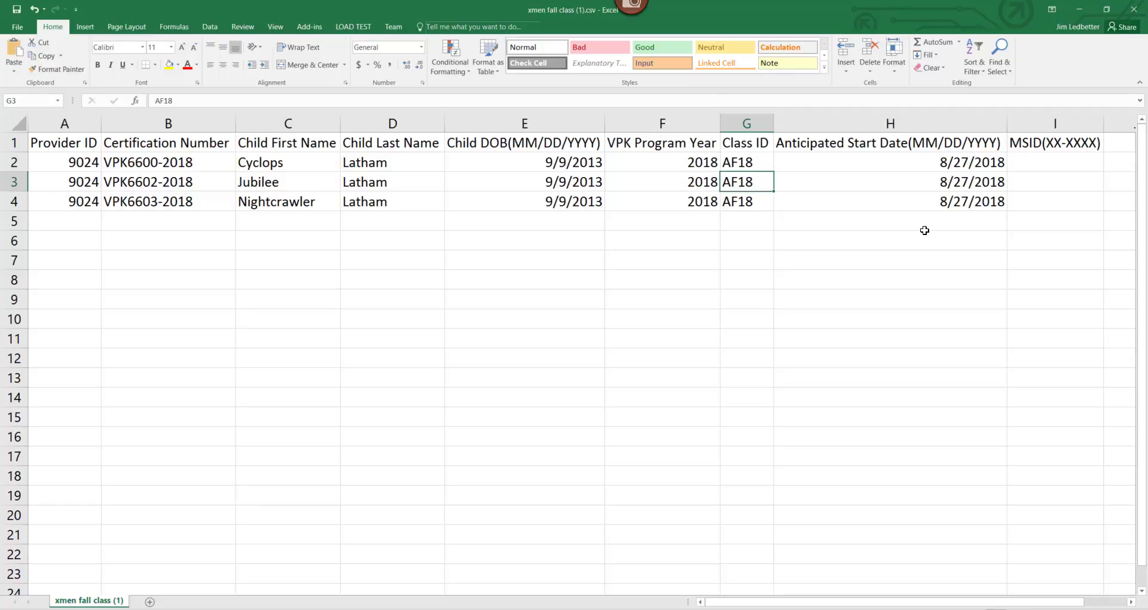
text(CF)
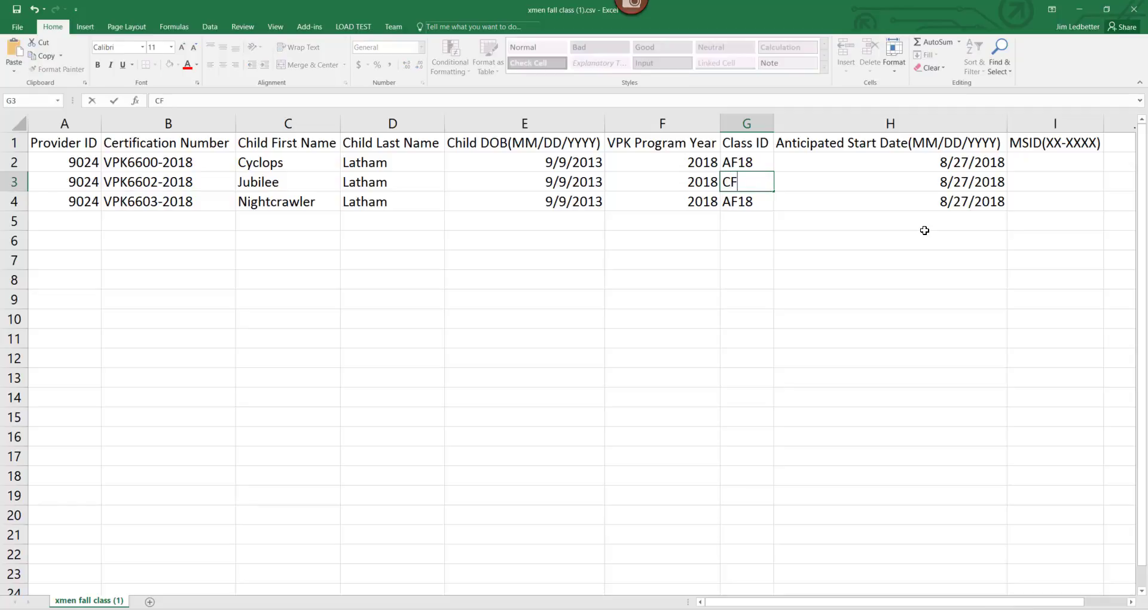
text(2)
key(BackSpace)
text(18)
key(Return)
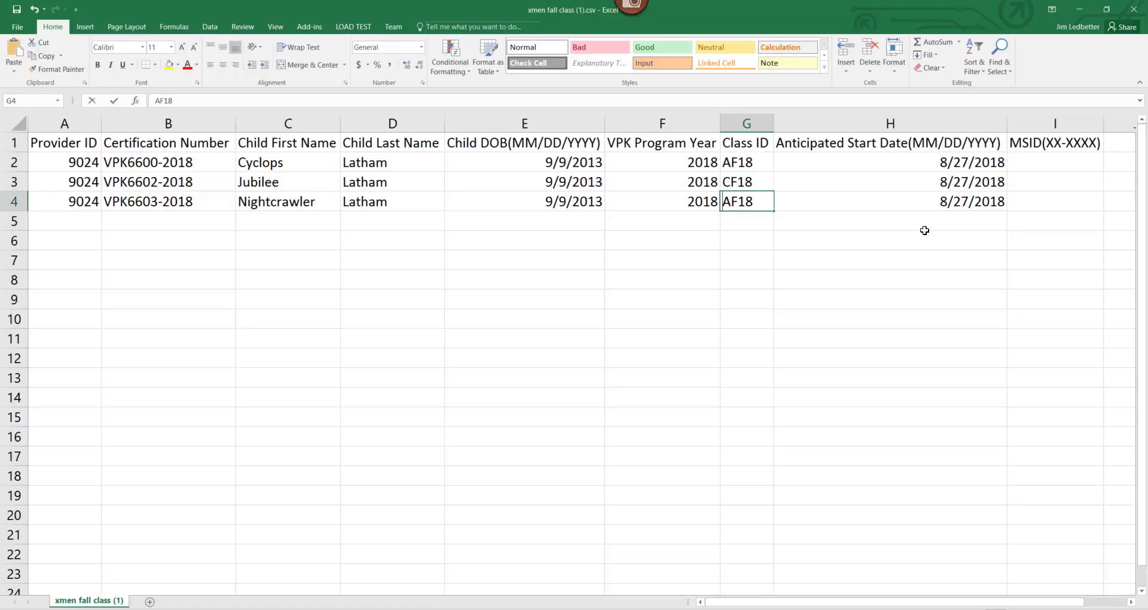
text(CF18)
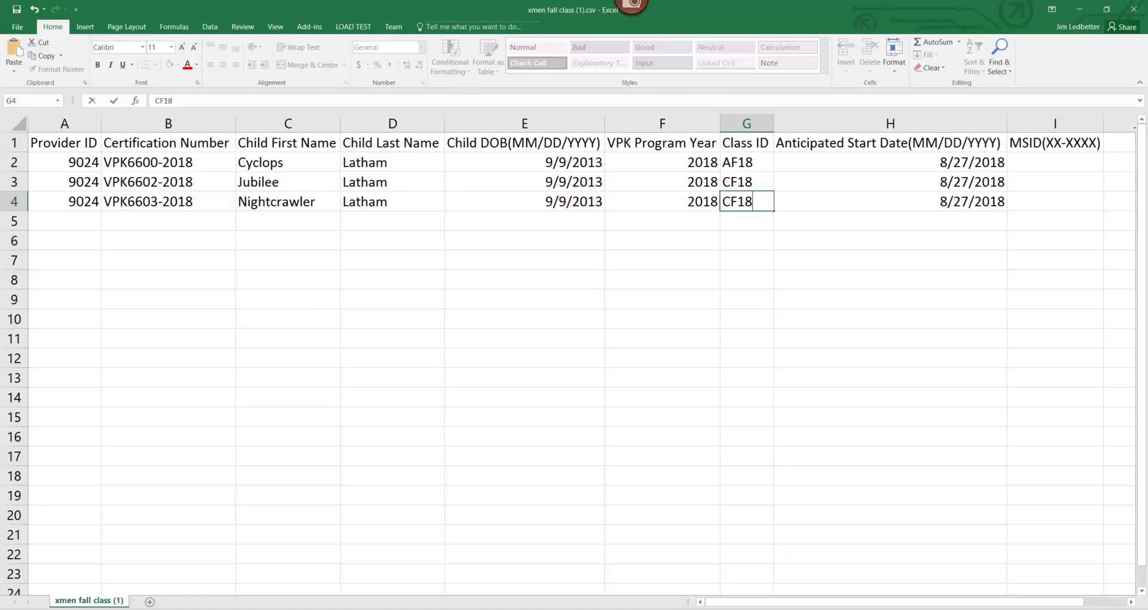
Save the corrected sheet to the Desktop as xmen fall class4.csv, keeping the comma-delimited CSV format
click(13, 34)
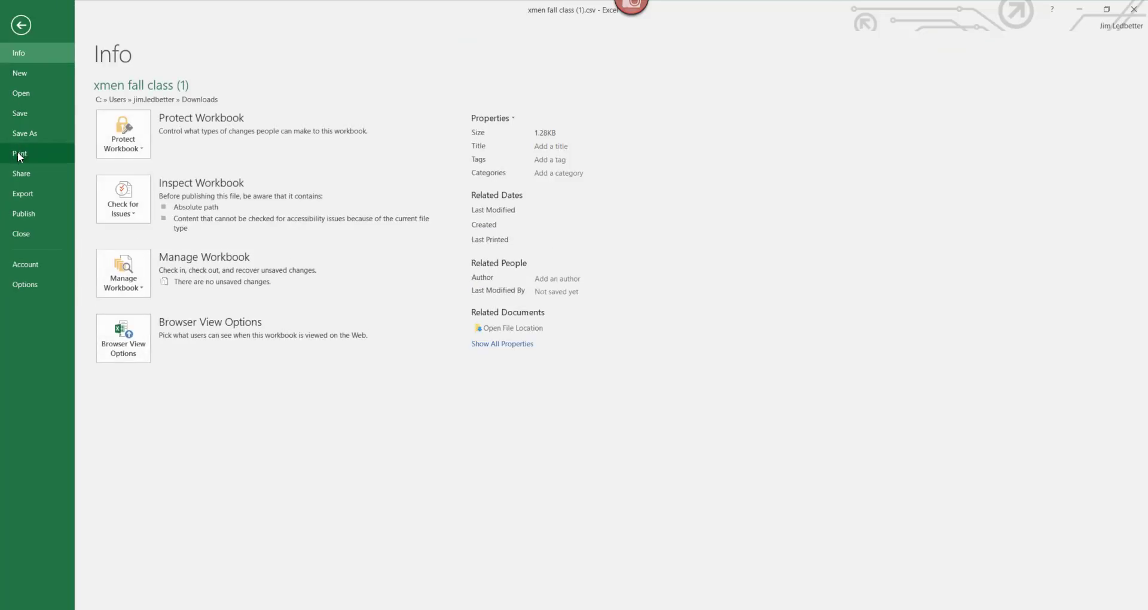
click(30, 138)
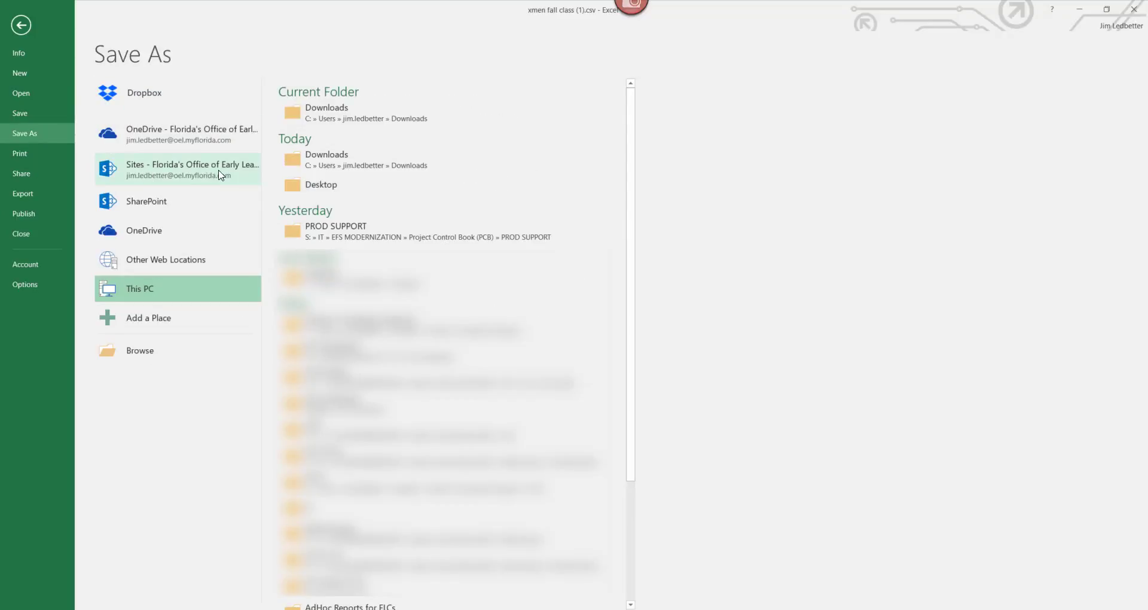
click(321, 184)
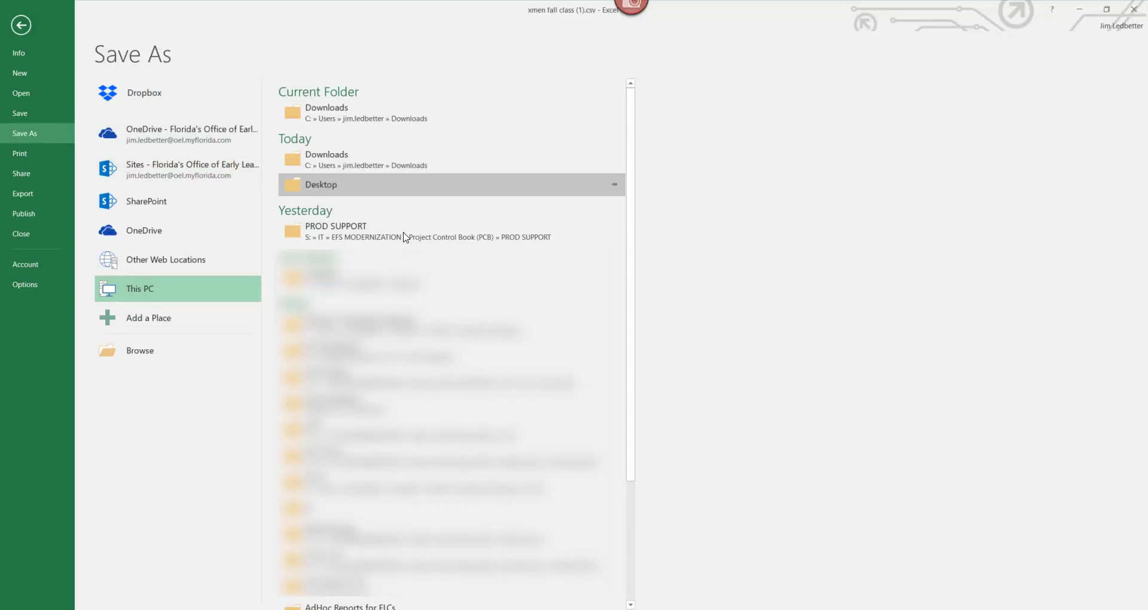
click(400, 314)
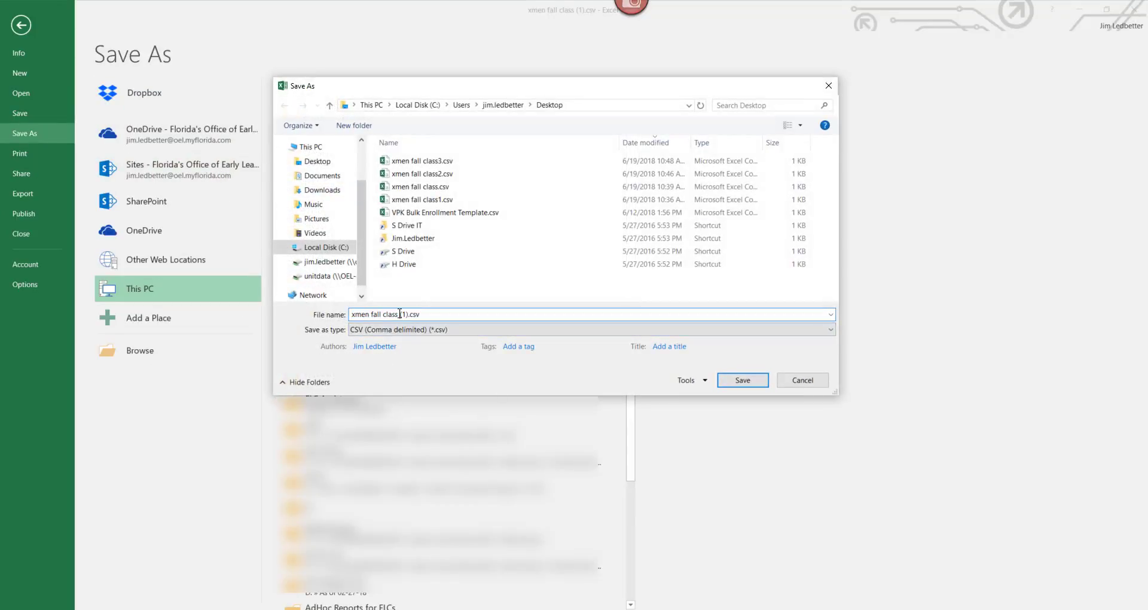
key(Delete)
key(Delete)
key(Delete)
text(4)
key(Left)
key(BackSpace)
click(742, 383)
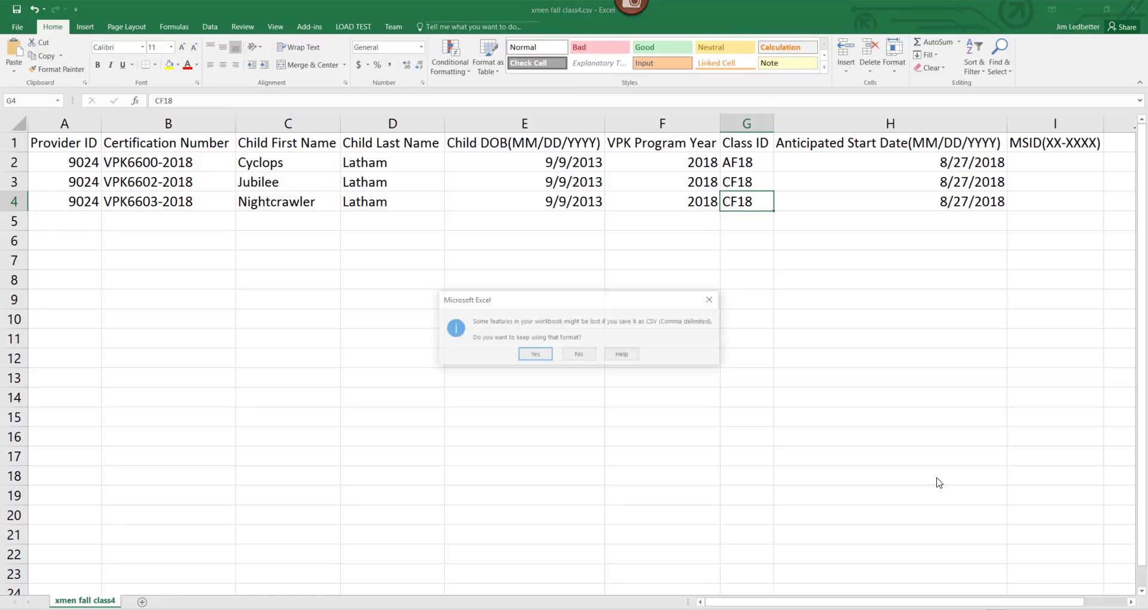
click(542, 358)
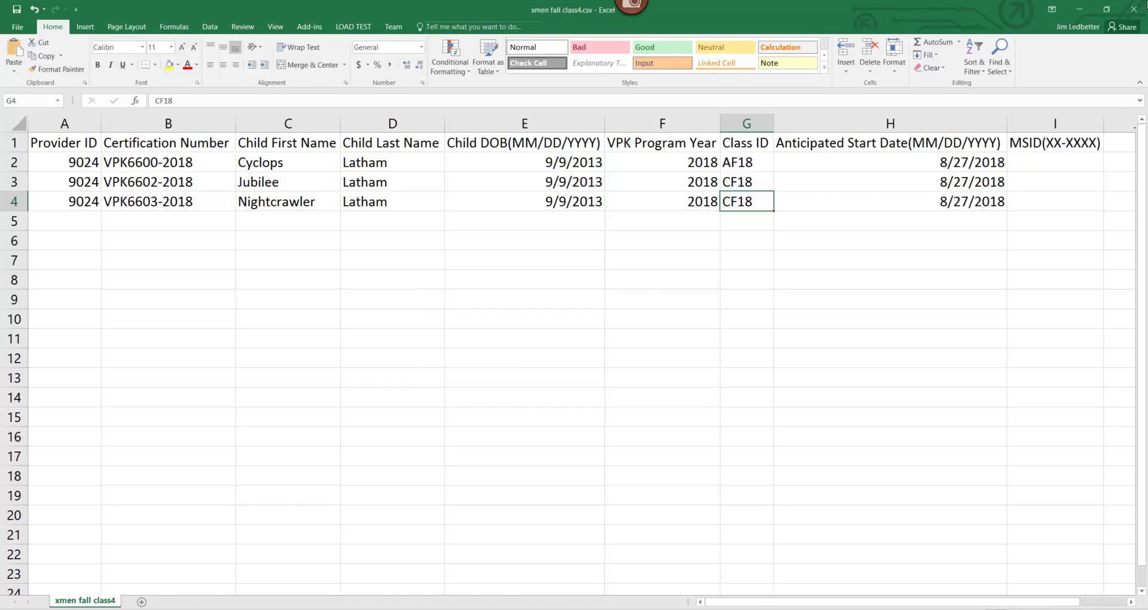
Close the xmen fall class4.csv and xmen fall class3.csv workbooks
click(1135, 9)
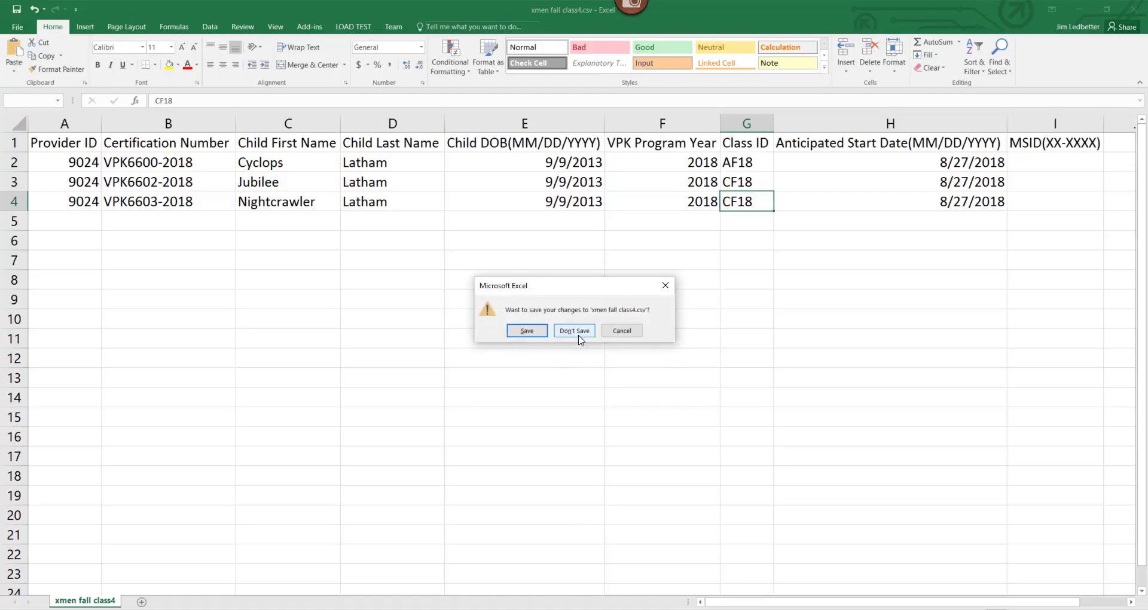
key(Return)
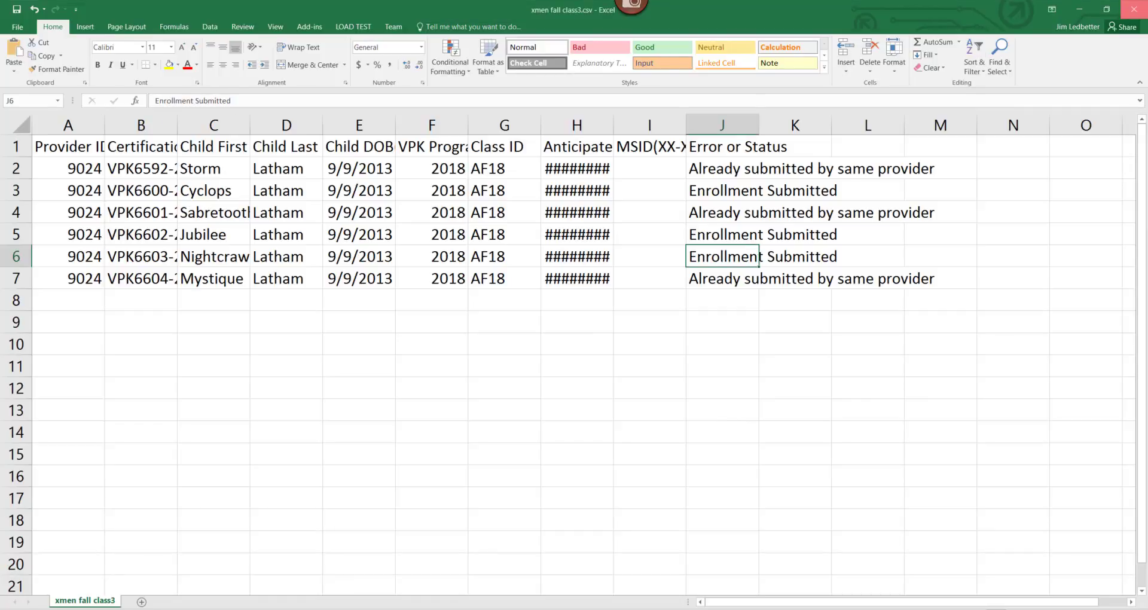
click(1133, 9)
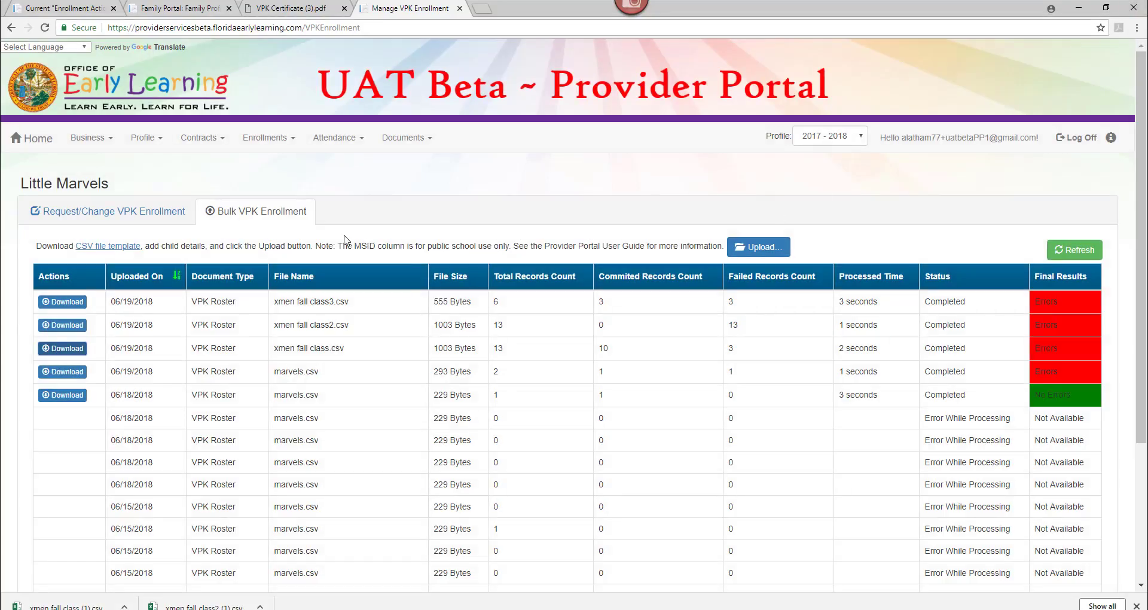
Upload xmen fall class4.csv from the Desktop as a bulk VPK enrollment and refresh the upload results
click(758, 247)
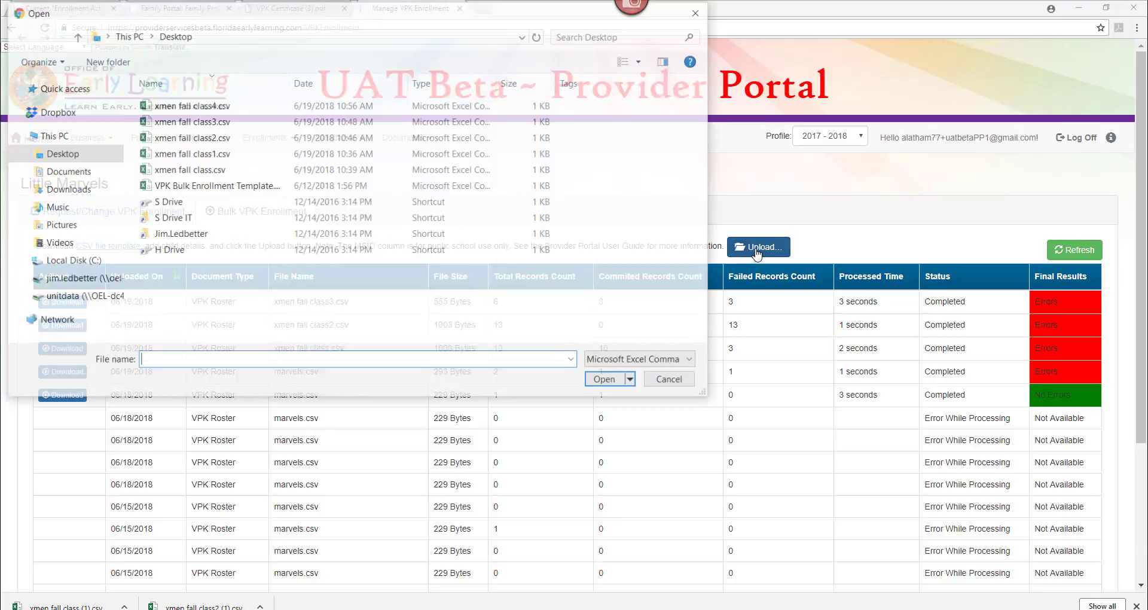
click(233, 107)
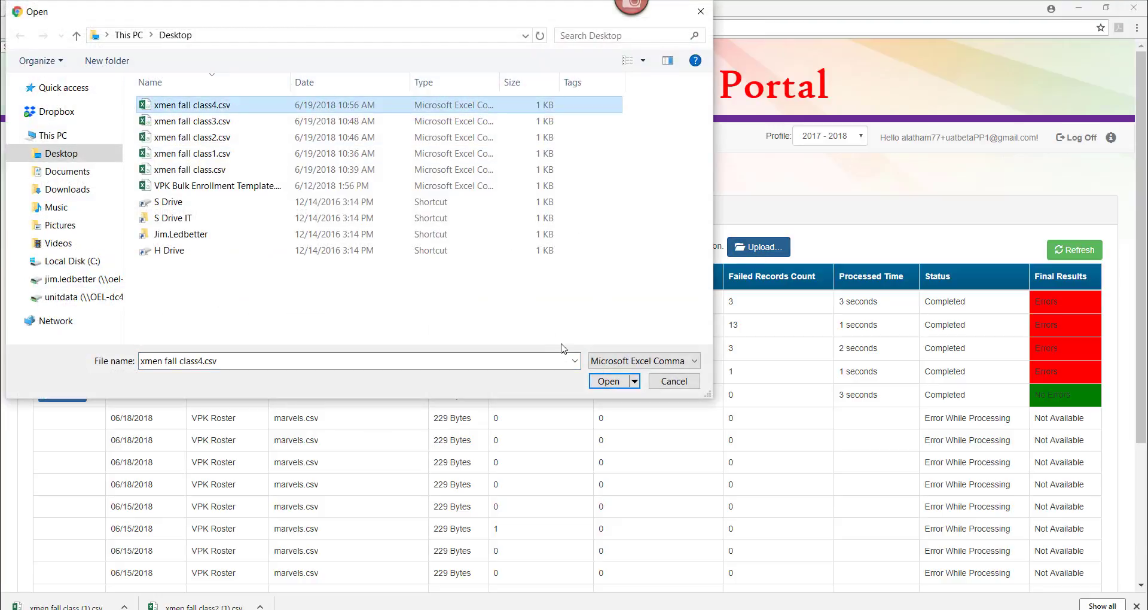
click(606, 383)
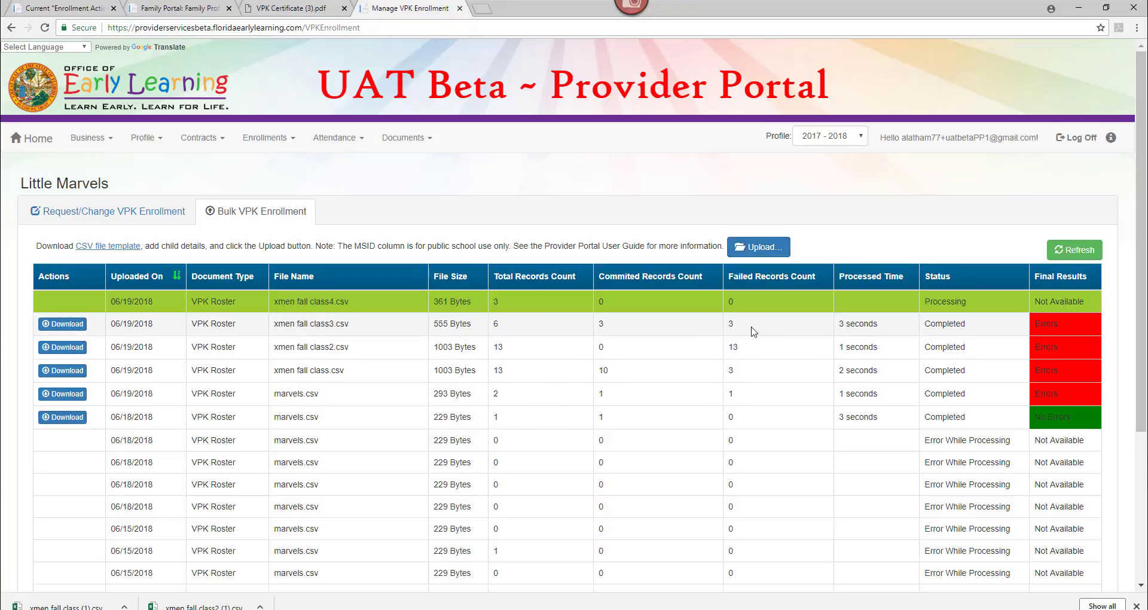
click(1075, 254)
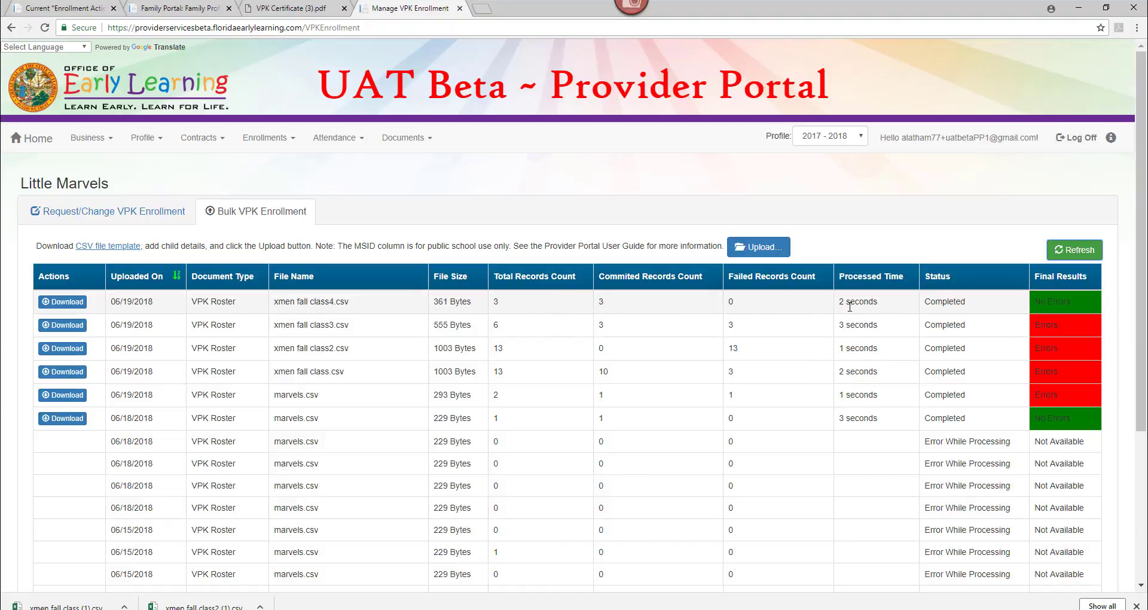
Download and open the results file for xmen fall class4.csv, and widen the Anticipated Start Date column to read its dates
click(75, 302)
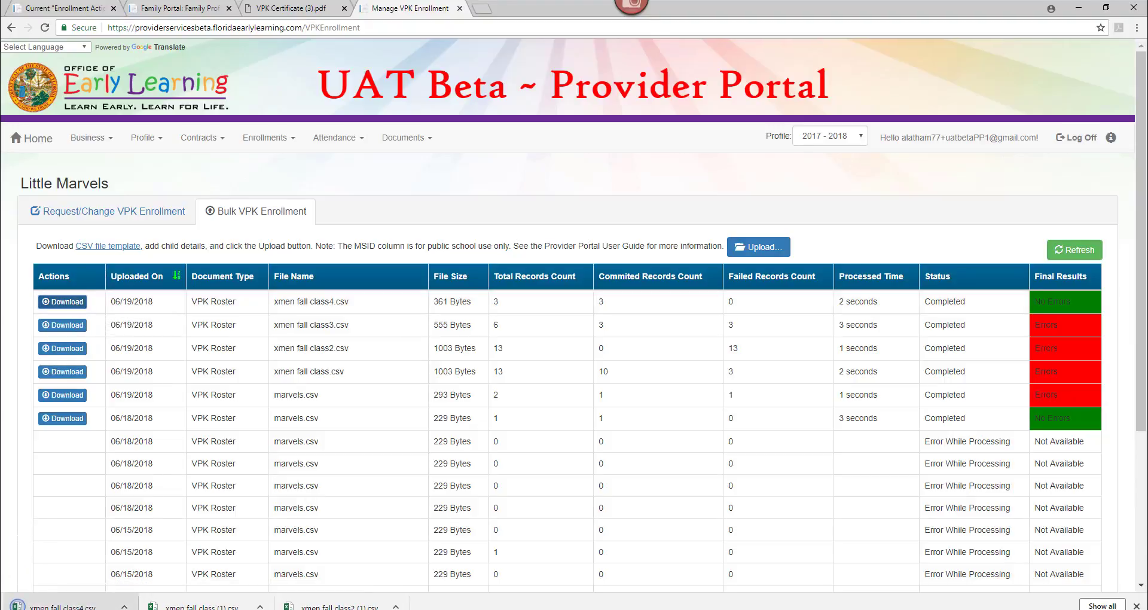
click(63, 605)
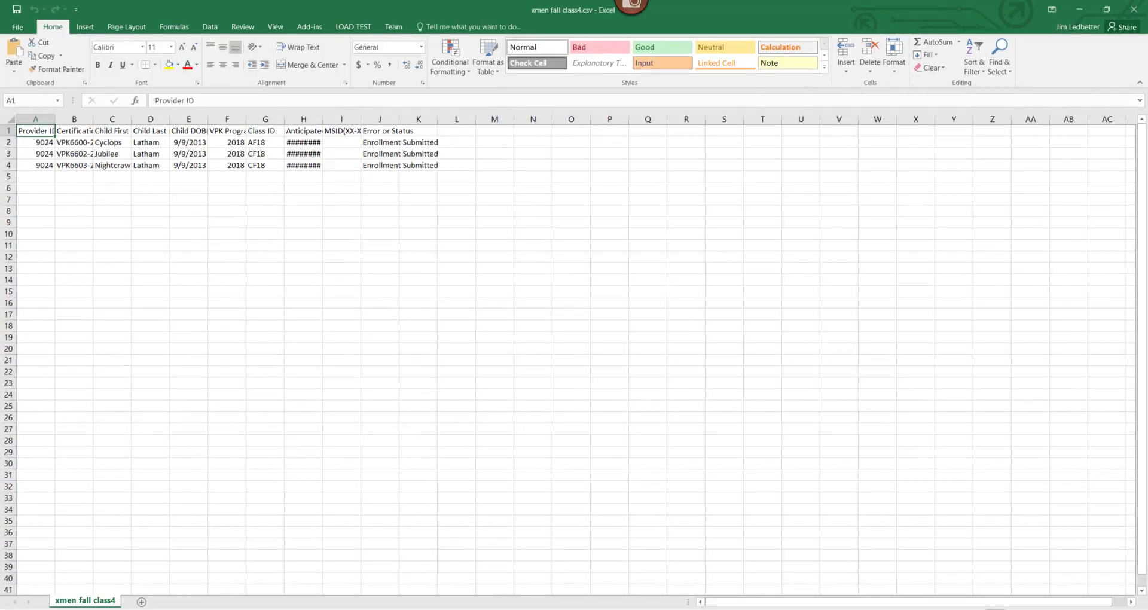
scroll(574, 353, up, 9)
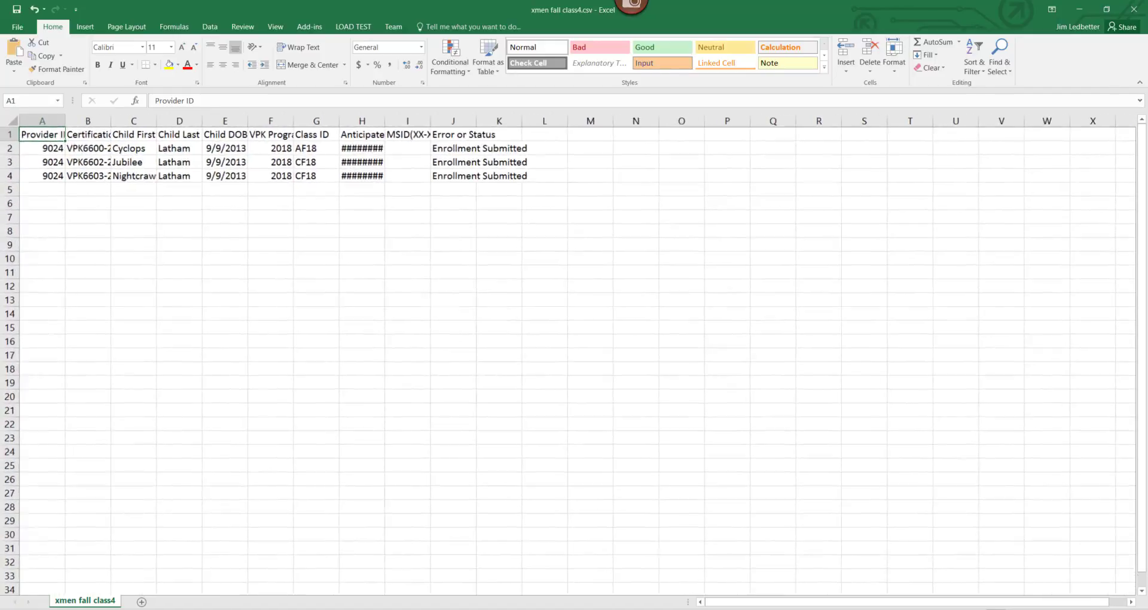
scroll(792, 567, up, 1)
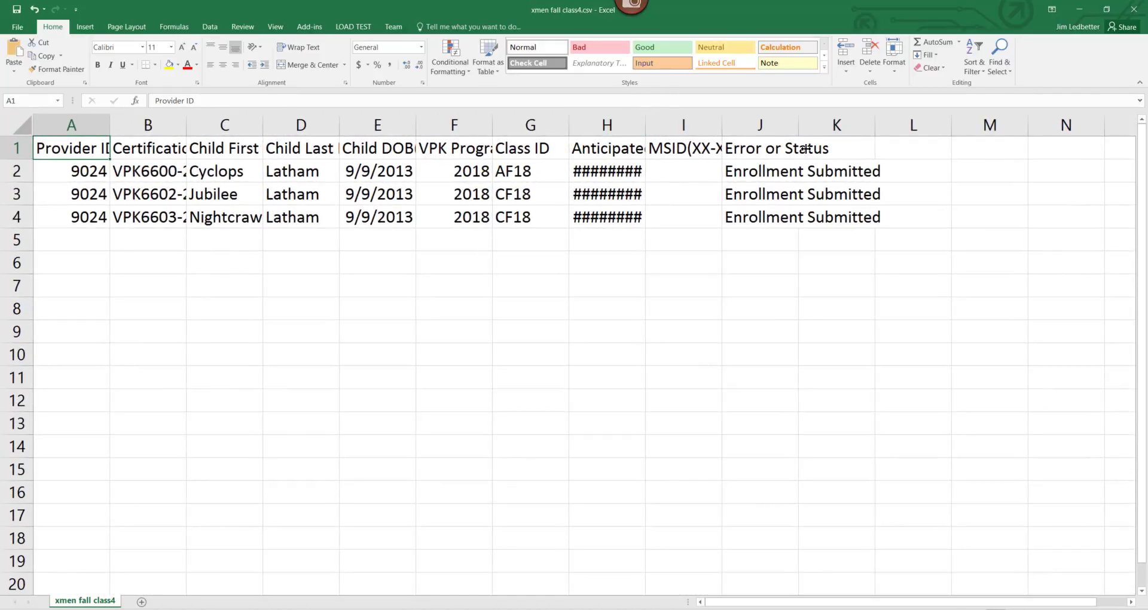
drag(645, 115, 668, 115)
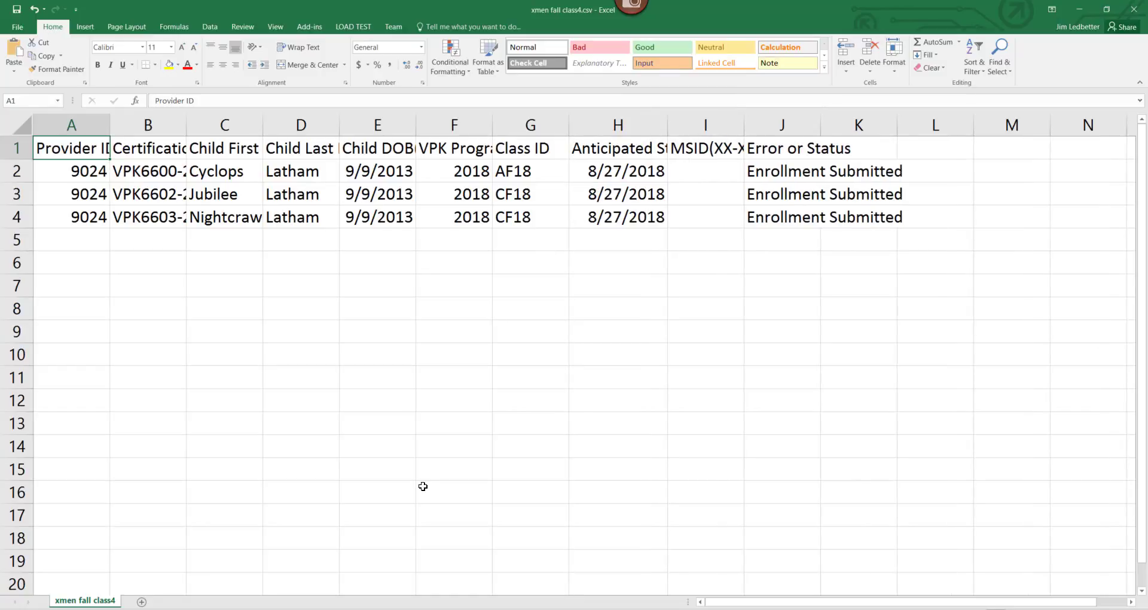
Open the portal's Request/Change VPK Enrollment page and recheck the records in the xmen fall class4.csv results
key(alt+Tab)
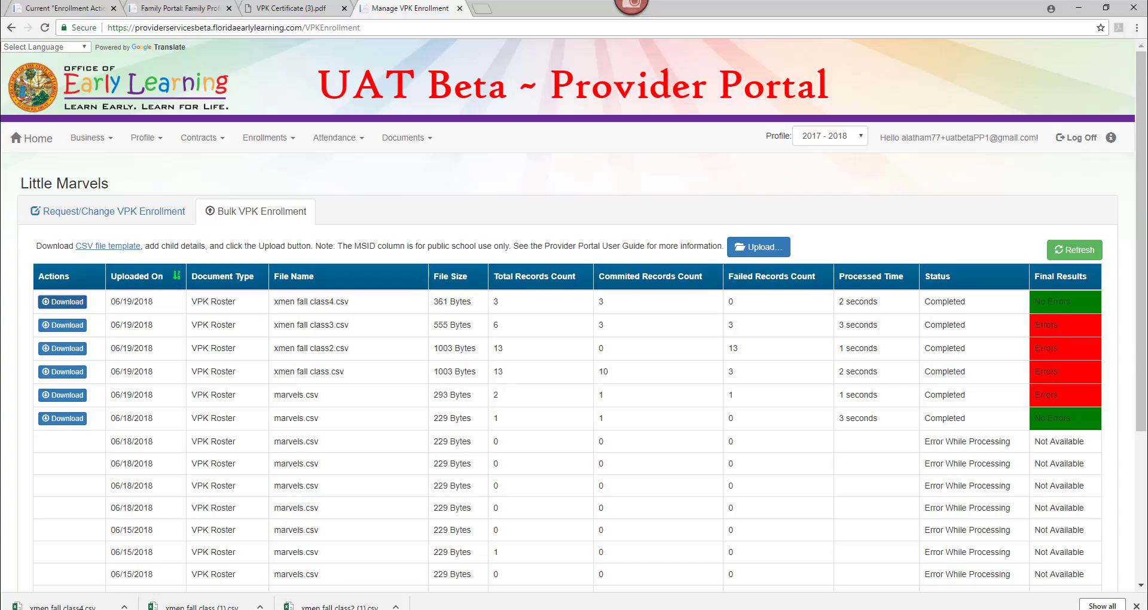
click(107, 213)
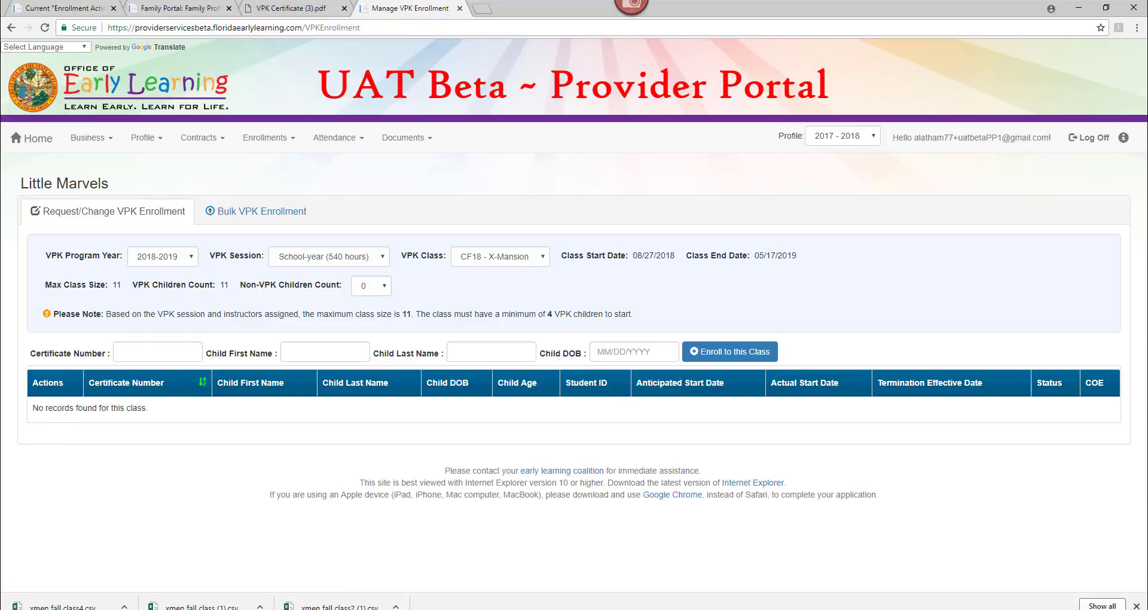
click(332, 571)
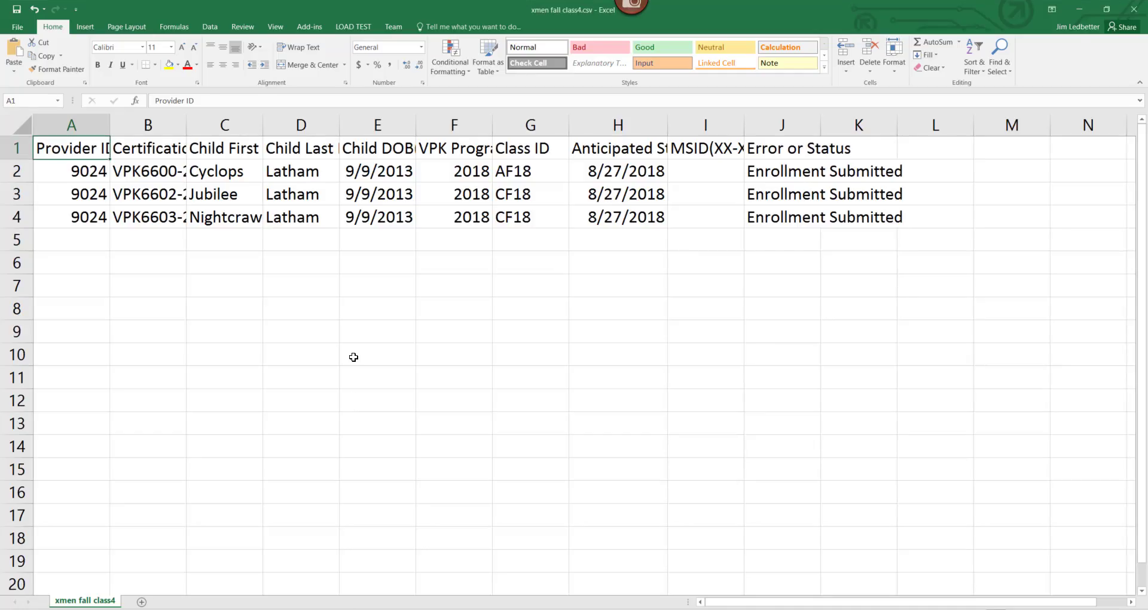
click(215, 172)
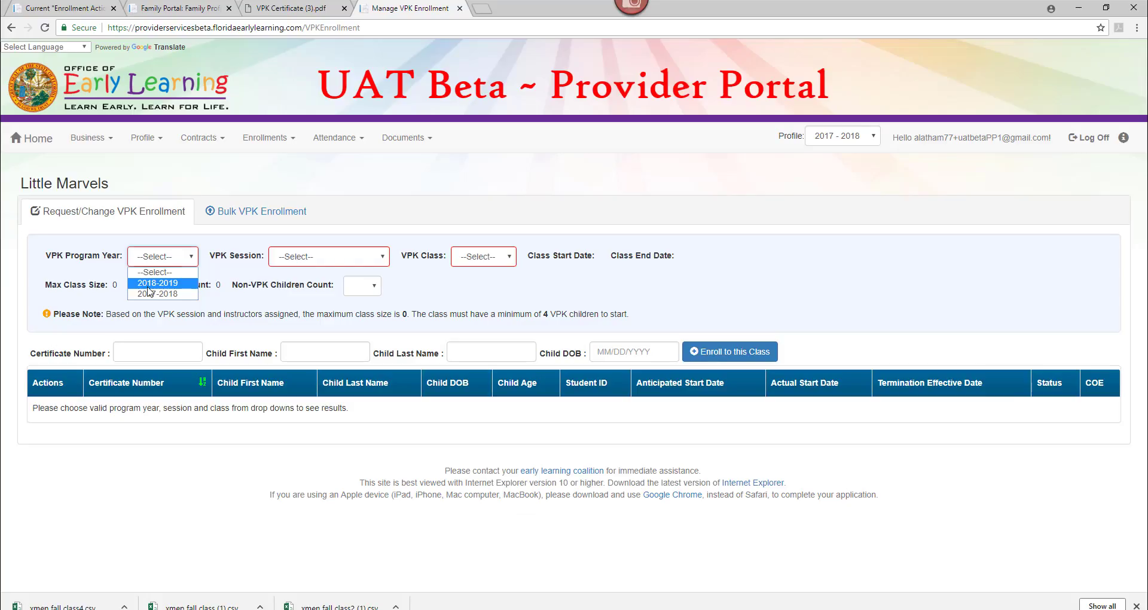
Review the 2018-2019 School-year (540 hours) enrollments for class AF18 - X-Men and for class CF18 - X-Mansion
click(158, 283)
click(329, 256)
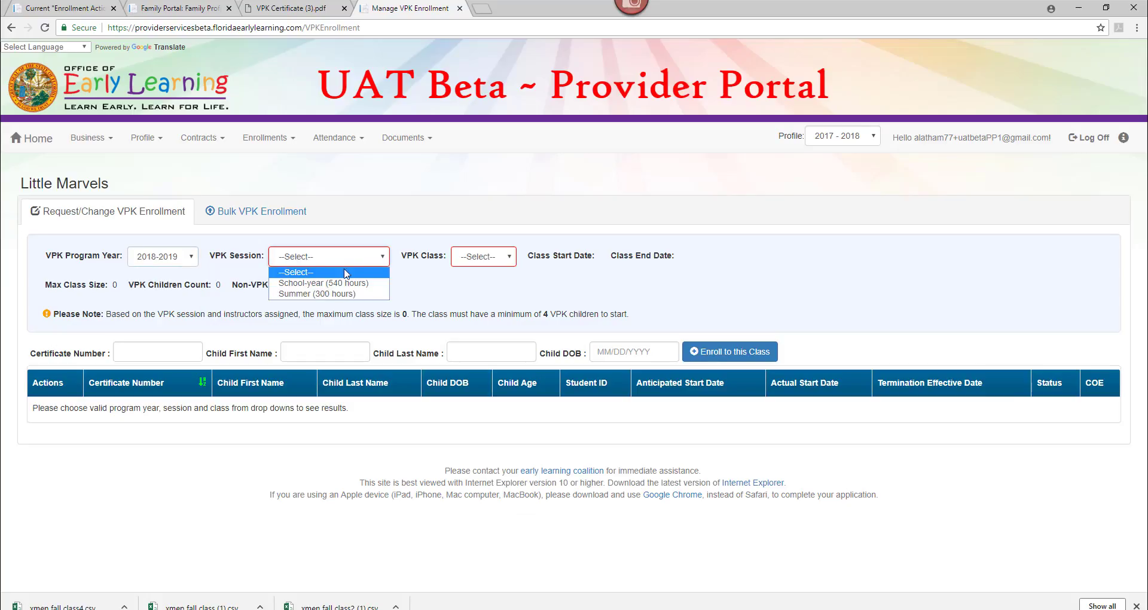
click(345, 284)
click(492, 259)
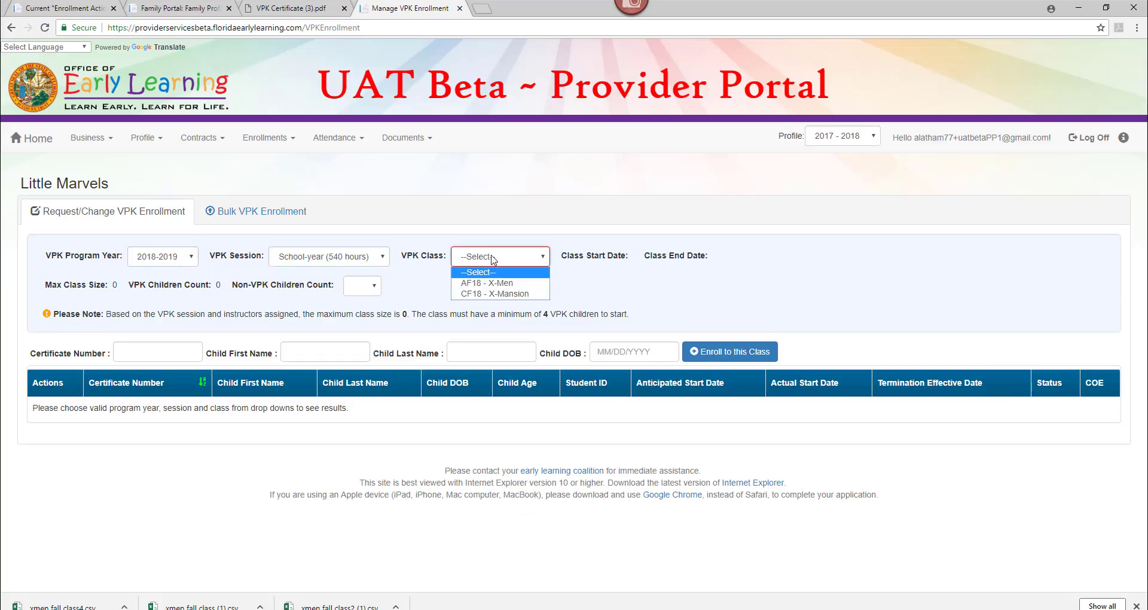
click(492, 282)
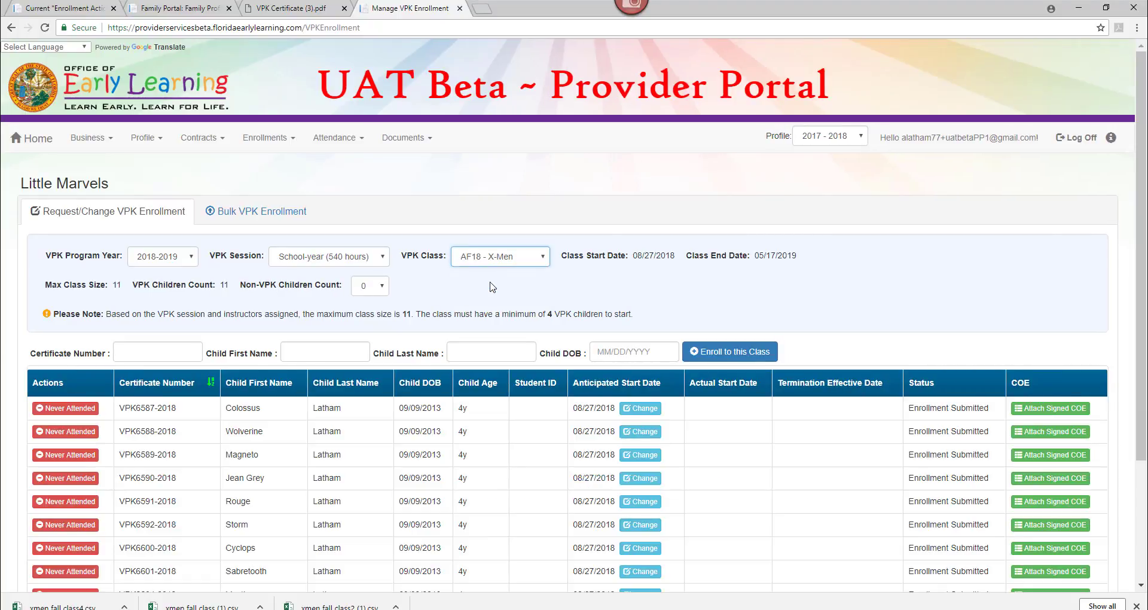
scroll(1046, 309, down, 3)
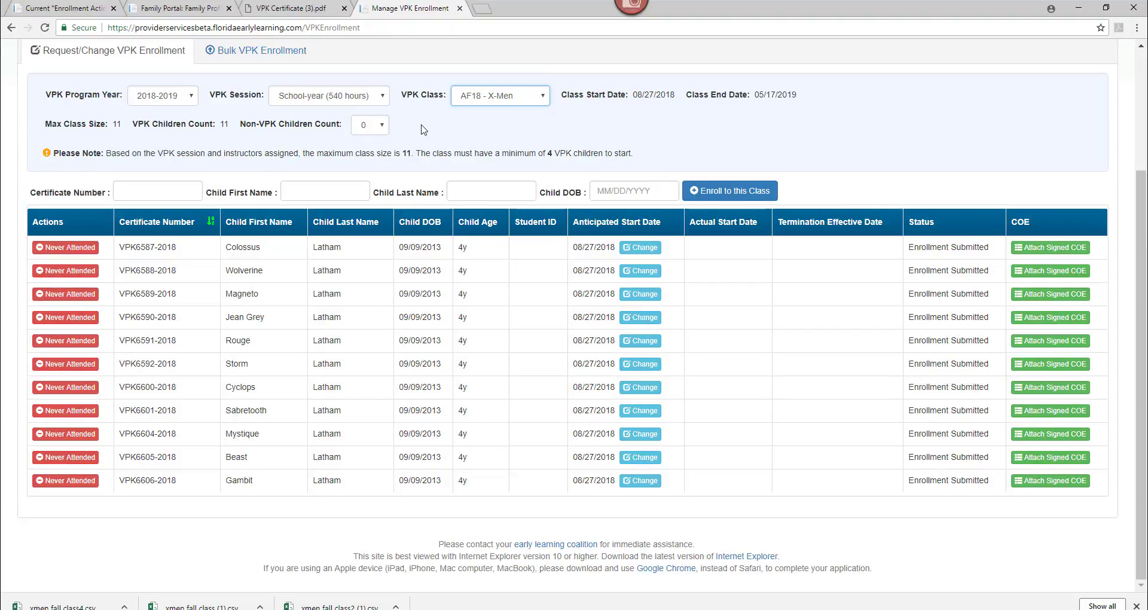
click(492, 97)
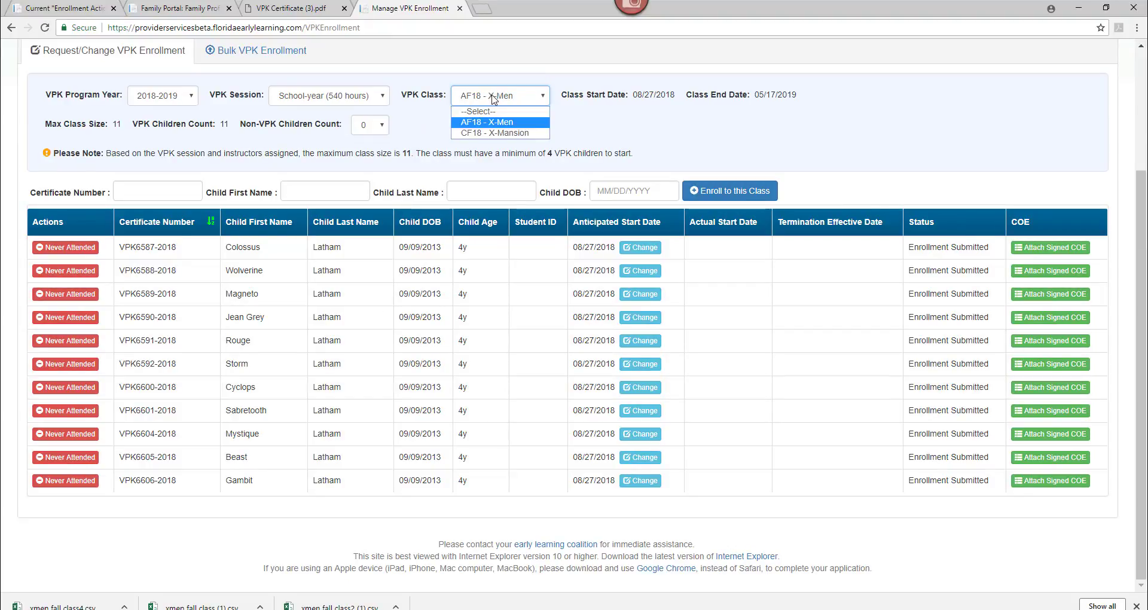
click(488, 133)
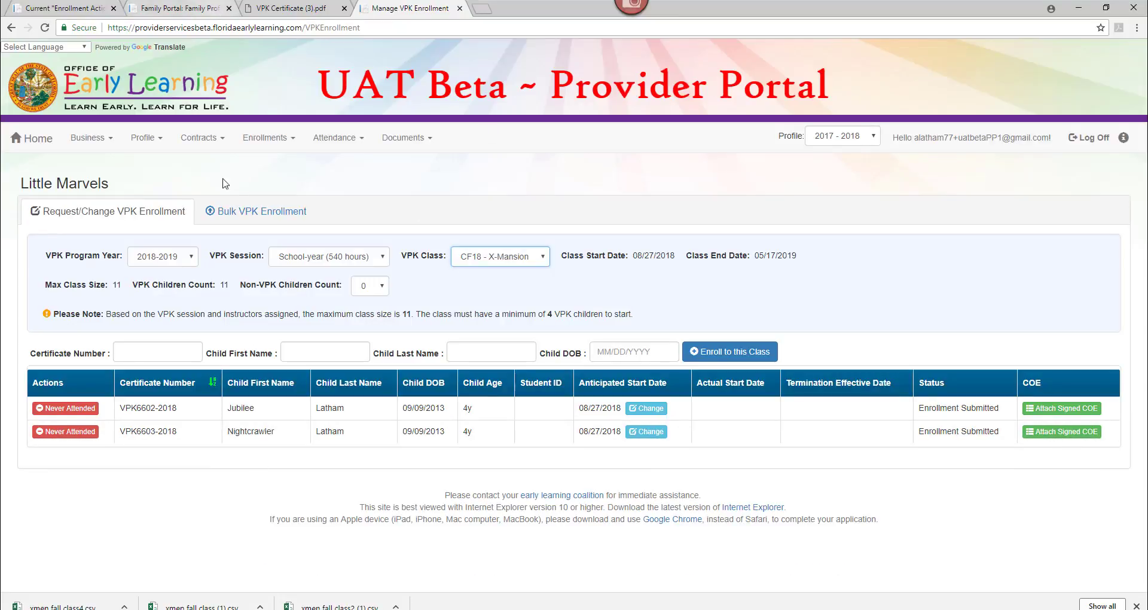
Return to Bulk VPK Enrollment, then download and open the blank CSV file template
click(237, 220)
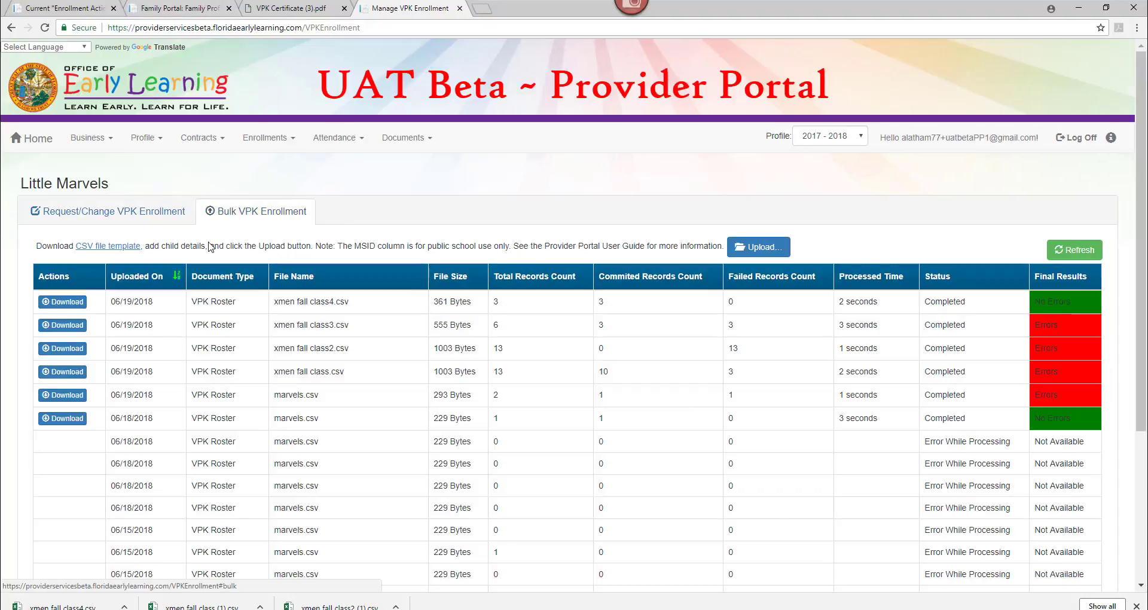
click(121, 250)
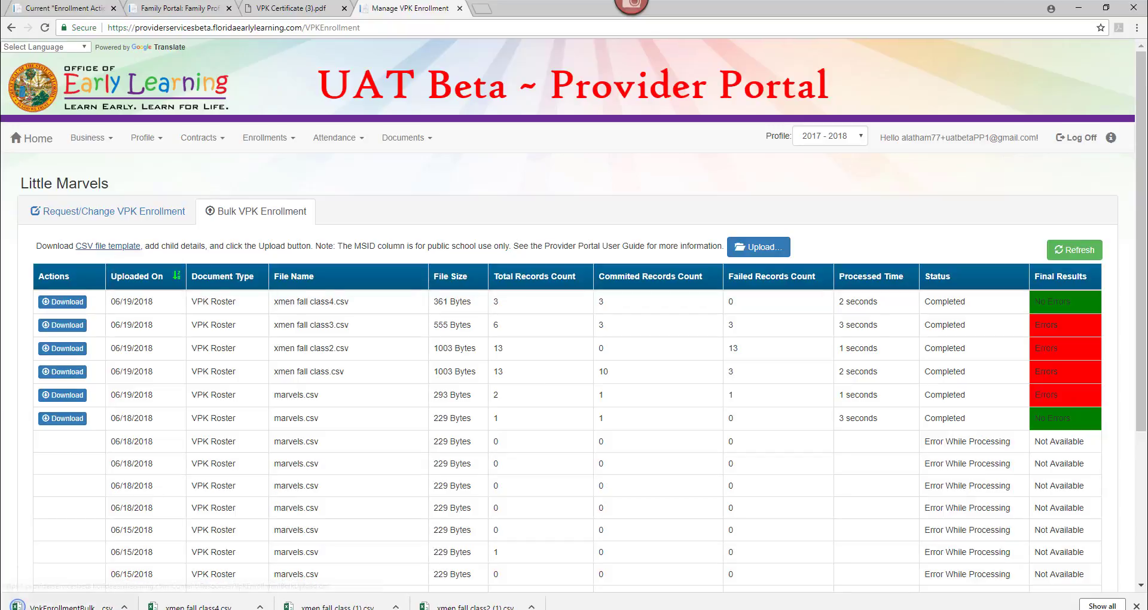
click(57, 606)
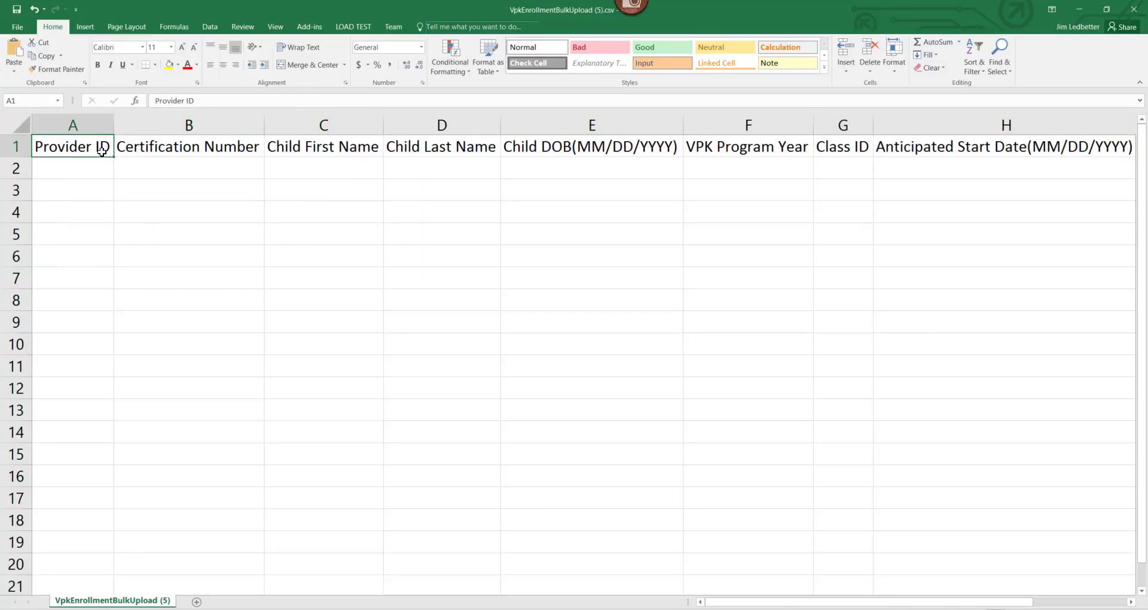
Review the blank template's columns from Certification Number through Anticipated Start Date, and close the workbook
key(Right)
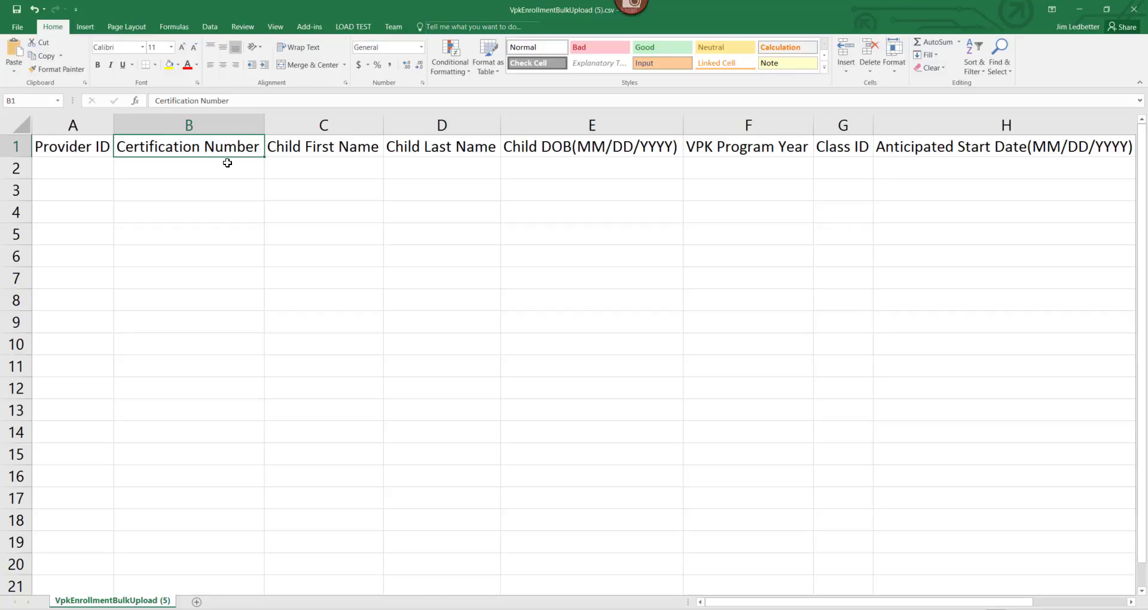
click(358, 169)
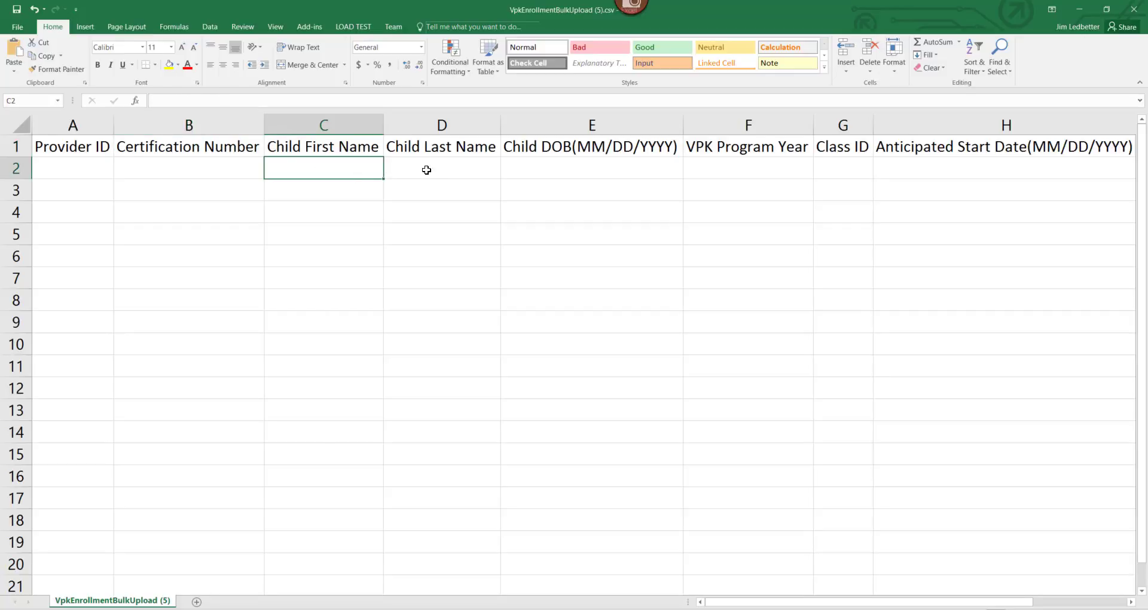
click(441, 167)
click(558, 170)
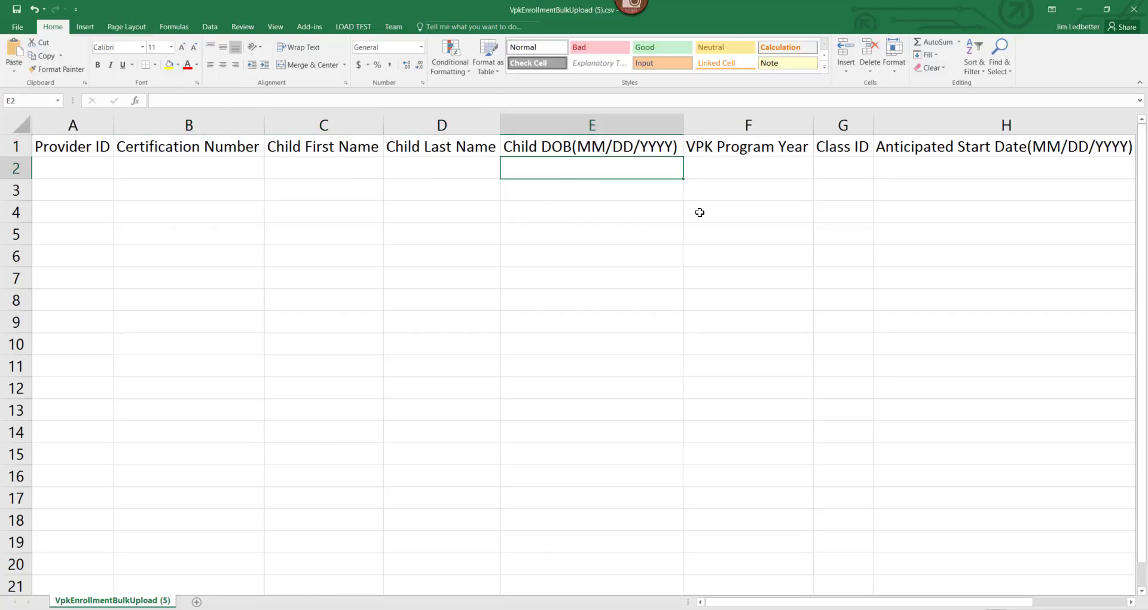
click(720, 171)
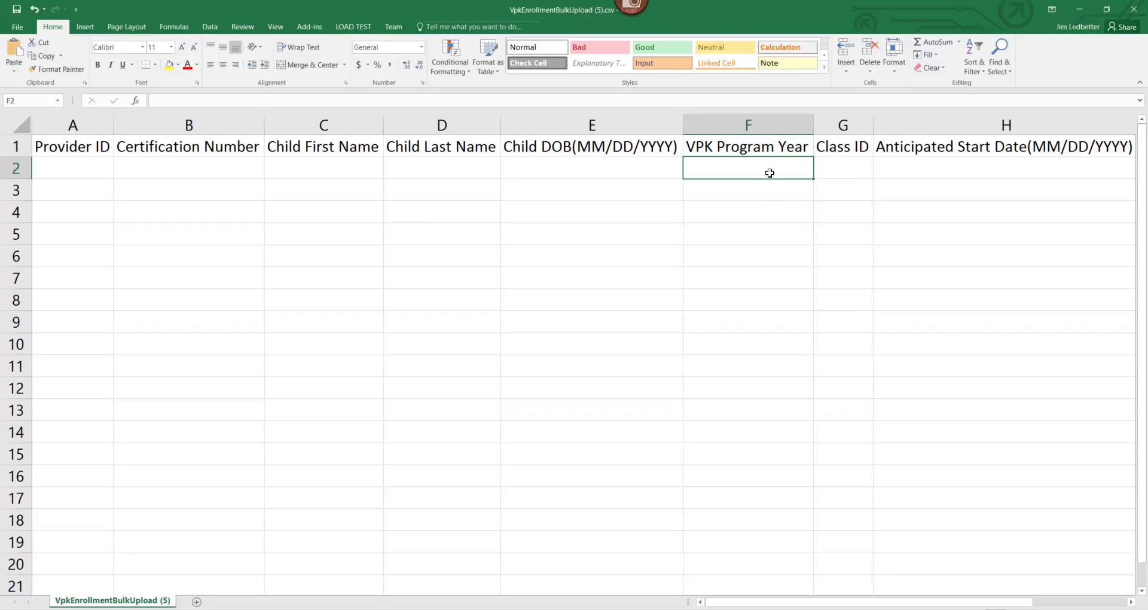
click(836, 175)
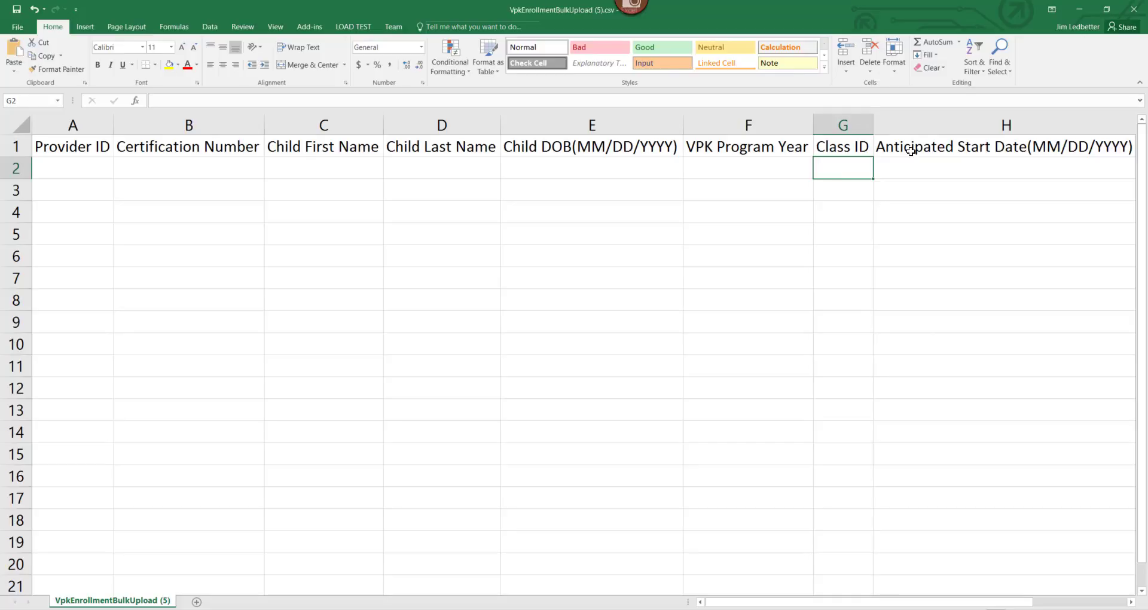
click(922, 165)
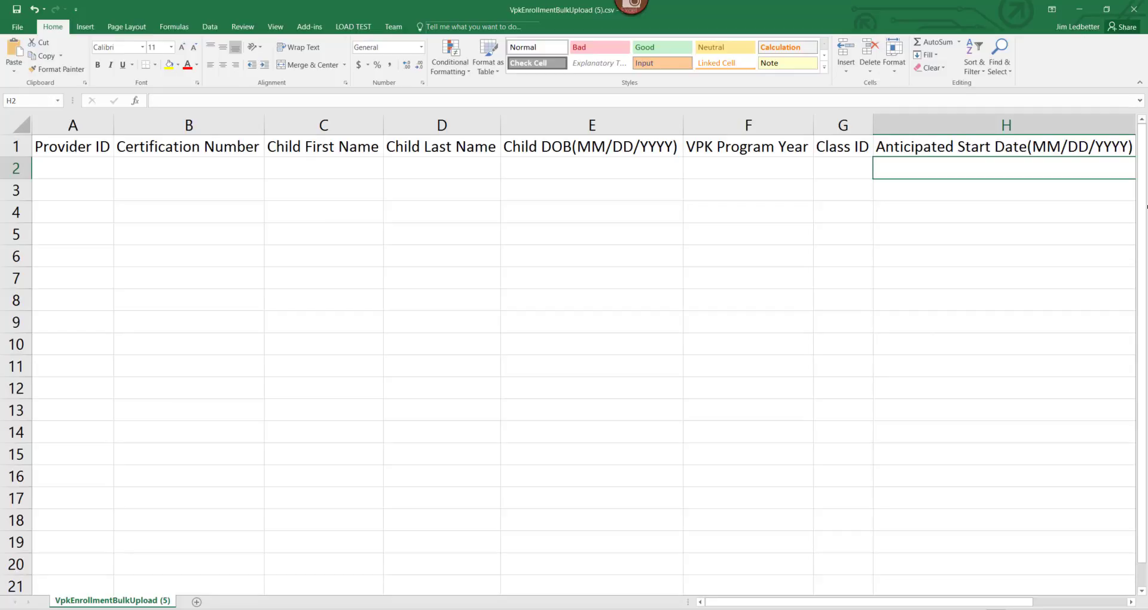
click(1135, 10)
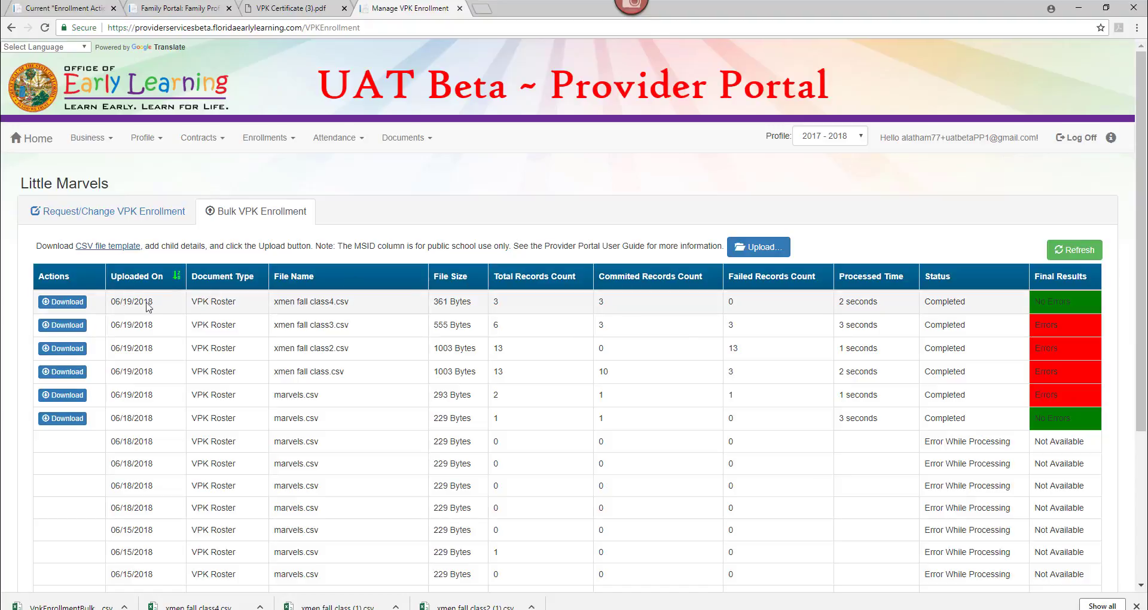
On Request/Change VPK Enrollment, review the Never Attended removal notice for the first child in class CF18 - X-Mansion, and dismiss it without confirming
click(73, 306)
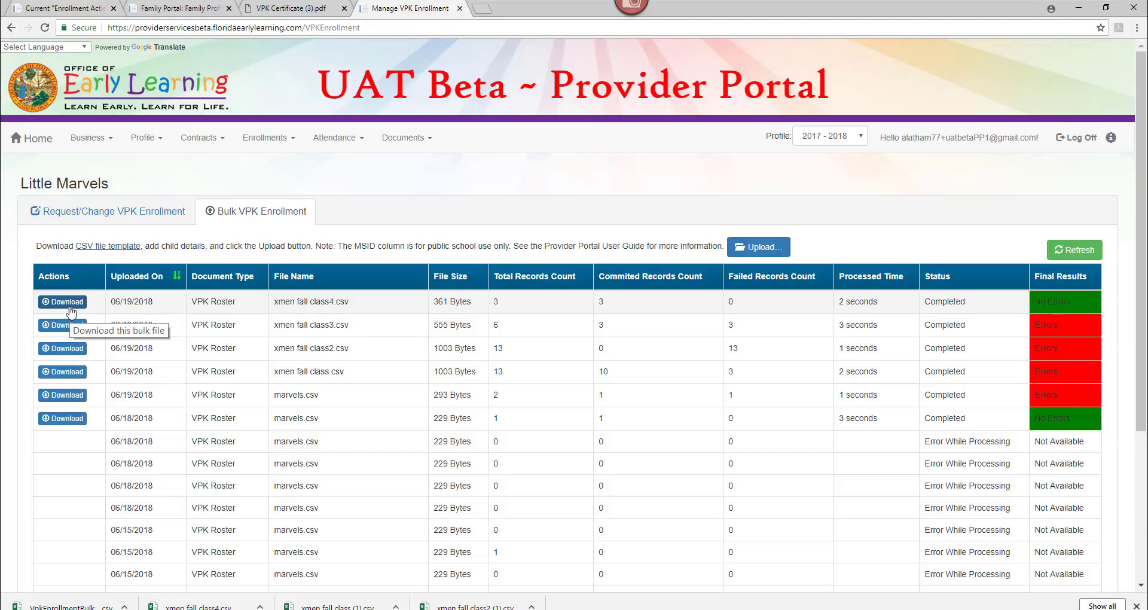
click(109, 213)
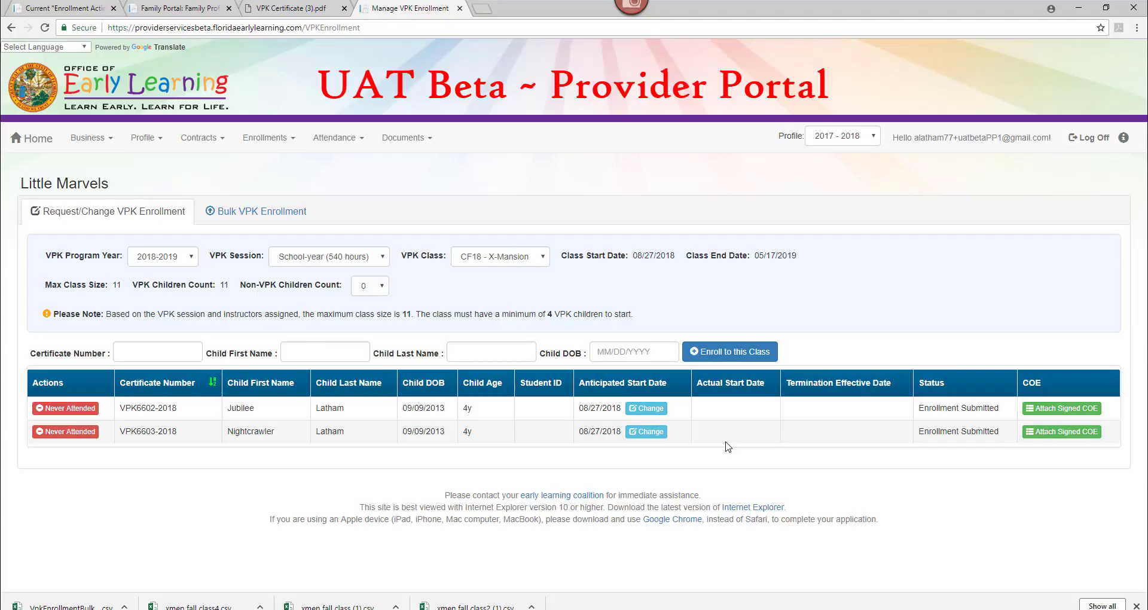
click(54, 409)
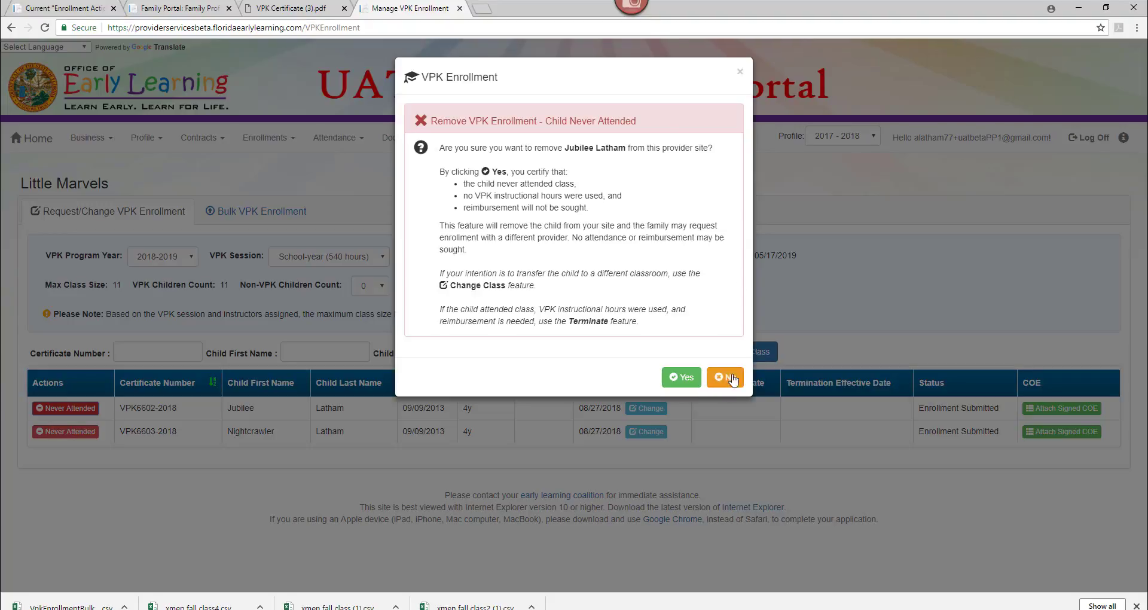
click(740, 72)
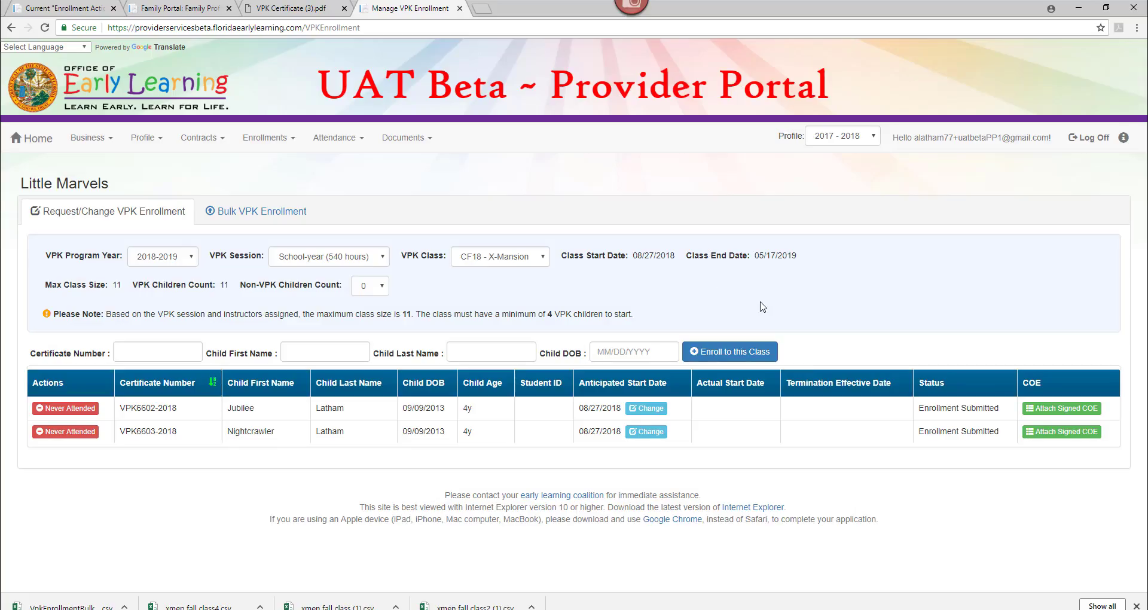